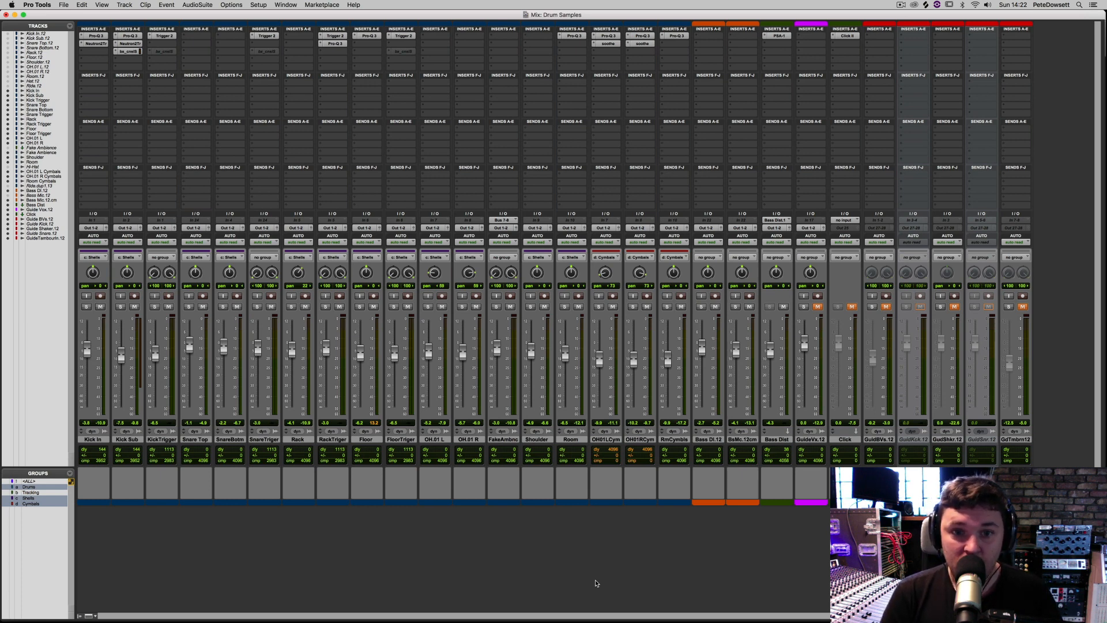
- Switch to Finder and open the "Audio Production Tips - FREE Drum Sample Pack" folder on the Desktop
mouse_move(414, 605)
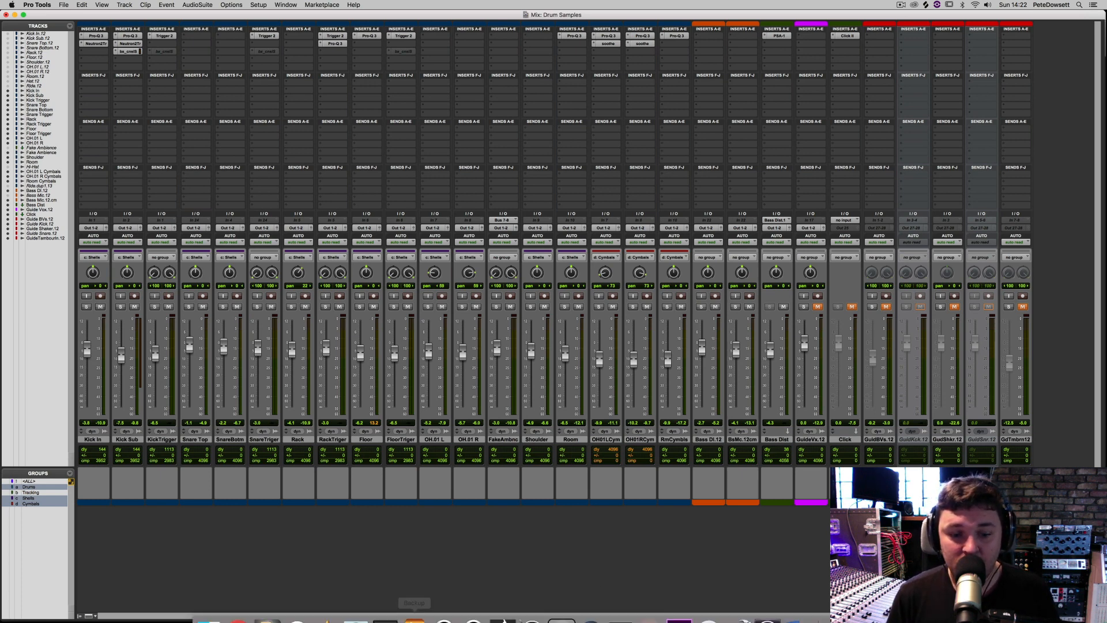
click(196, 606)
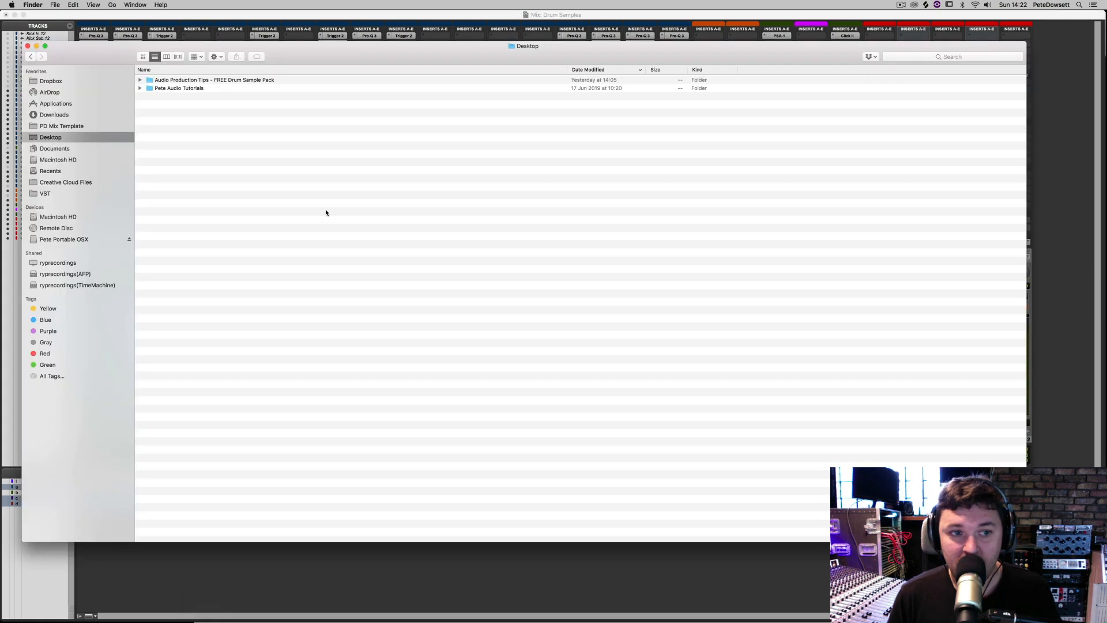
click(242, 81)
double_click(243, 80)
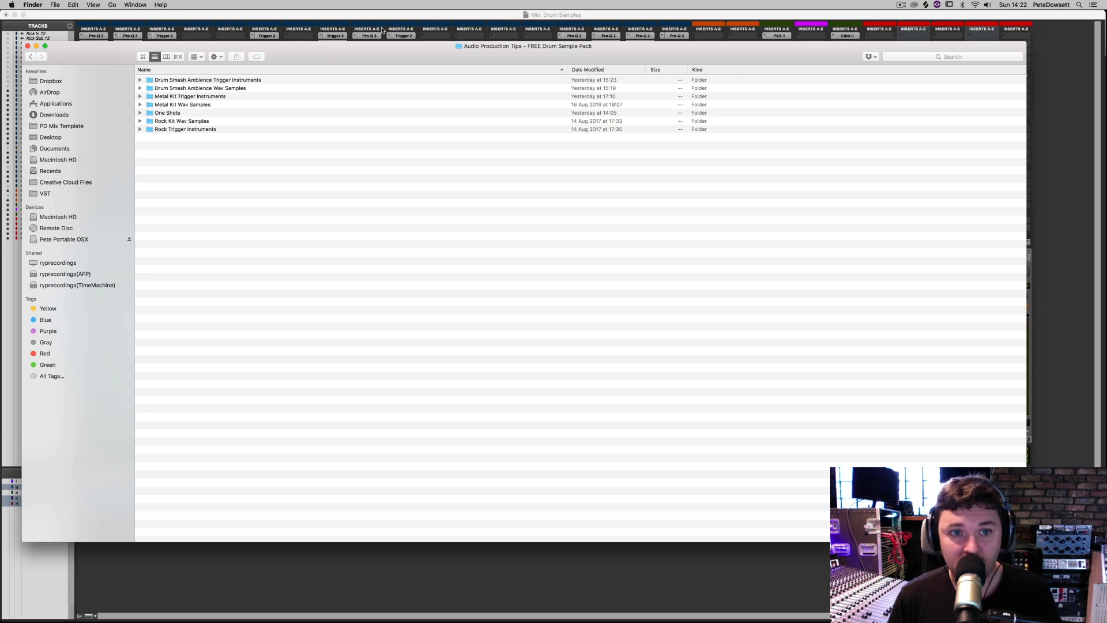
- Switch back to Pro Tools, solo all drum tracks from Kick In through the room cymbals track, and start playback
key(super+Tab)
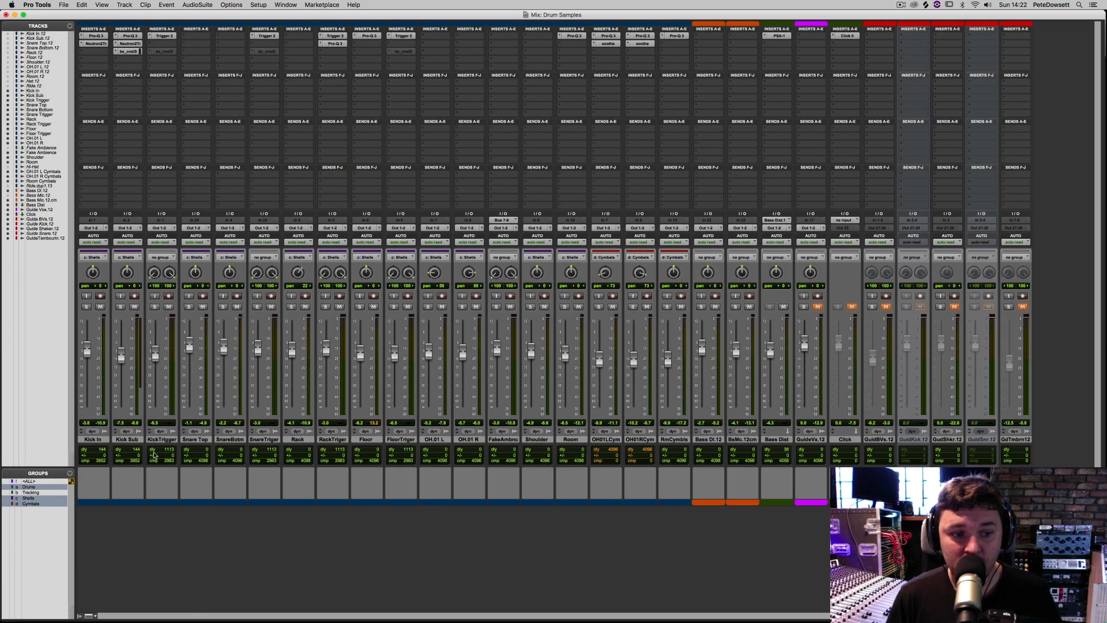
click(92, 439)
shift+click(680, 439)
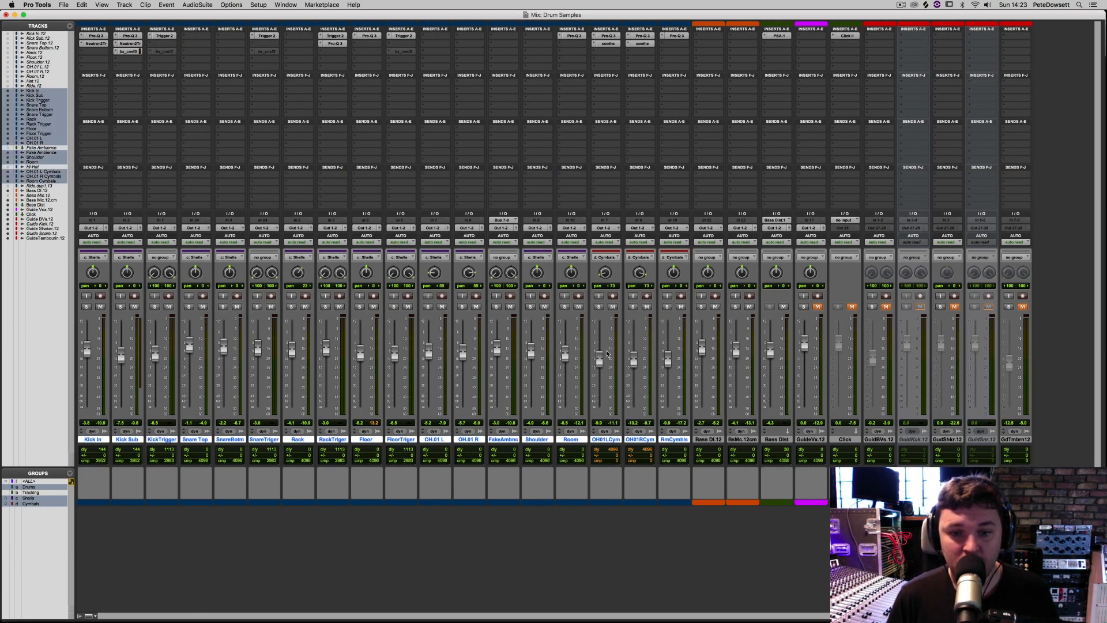
click(565, 307)
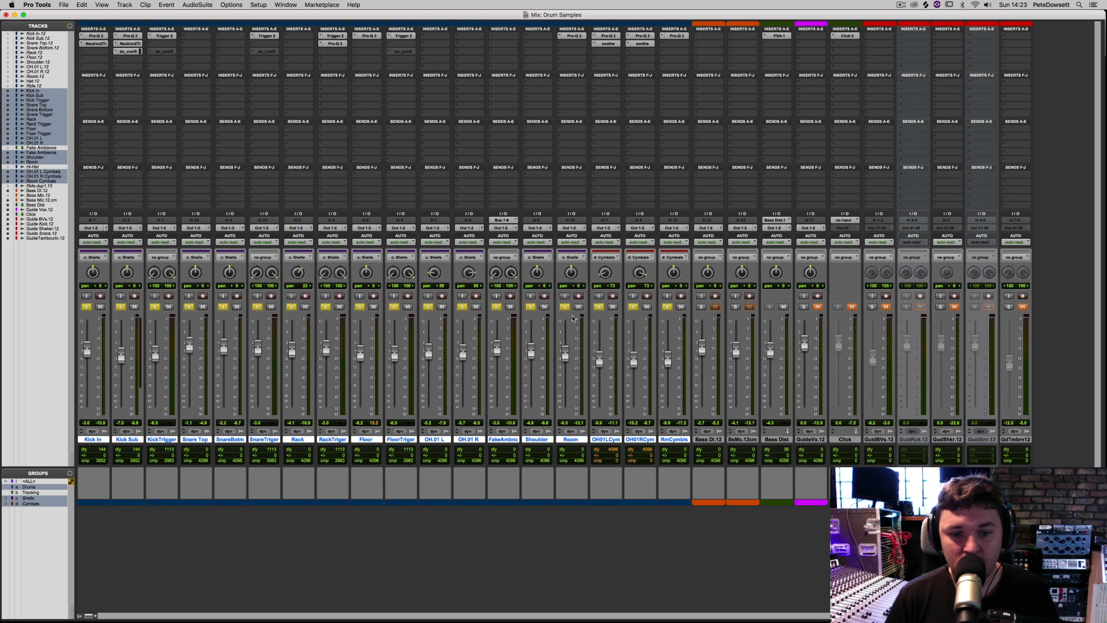
key(space)
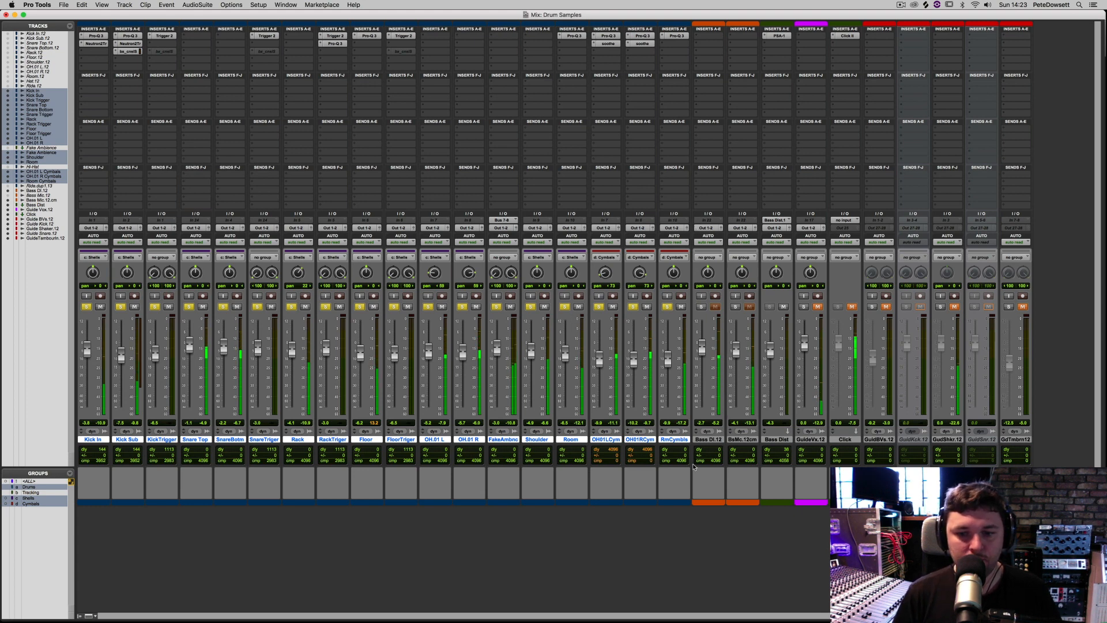
- Add the bass DI and bass mic tracks to the solo during playback, then clear all solos
click(708, 439)
shift+click(739, 439)
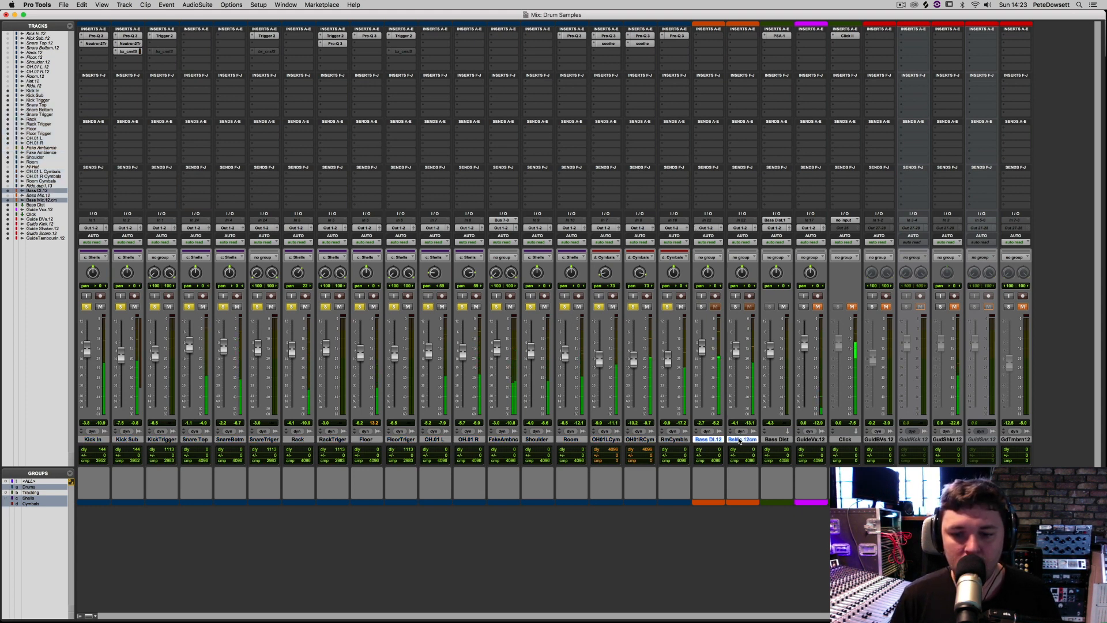
alt+shift+click(701, 307)
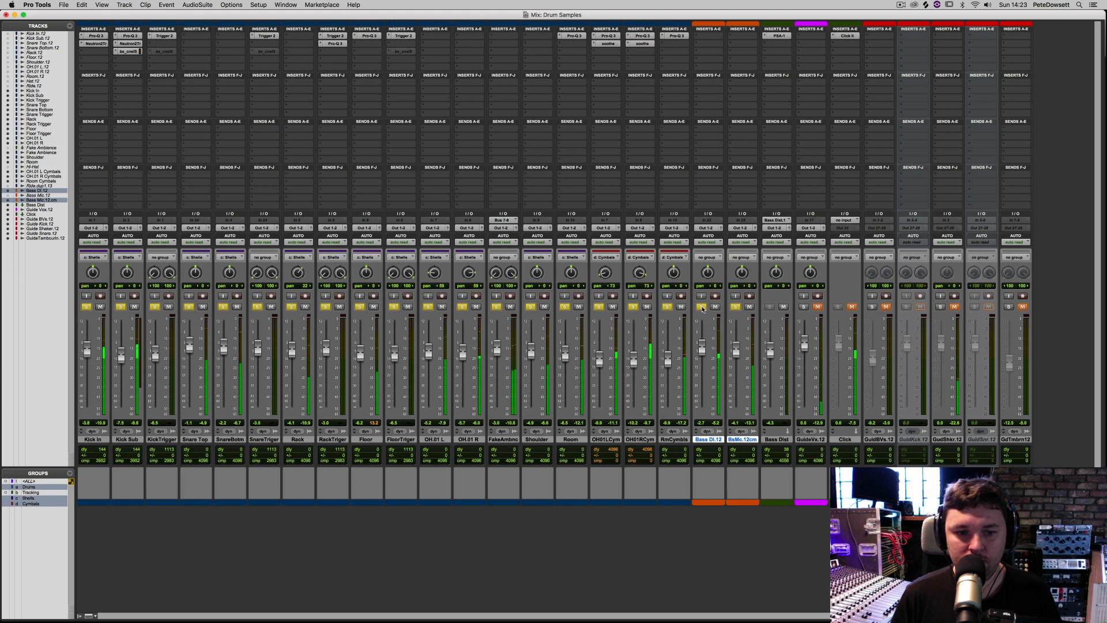
alt+click(699, 308)
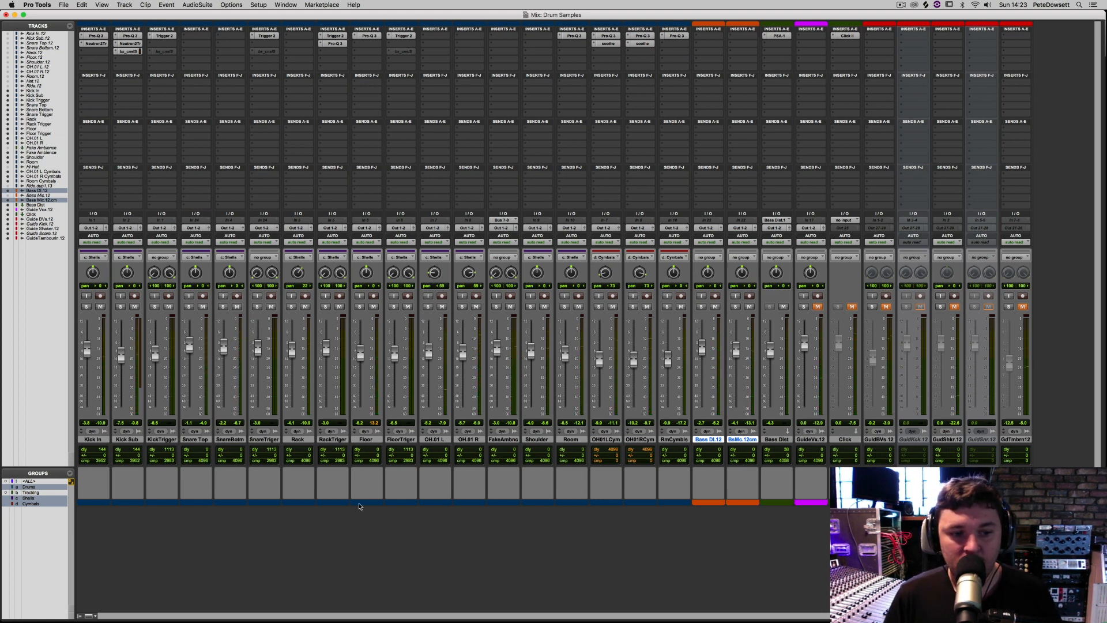
- Solo the Kick In, Kick Sub and Kick Trigger tracks together
click(166, 439)
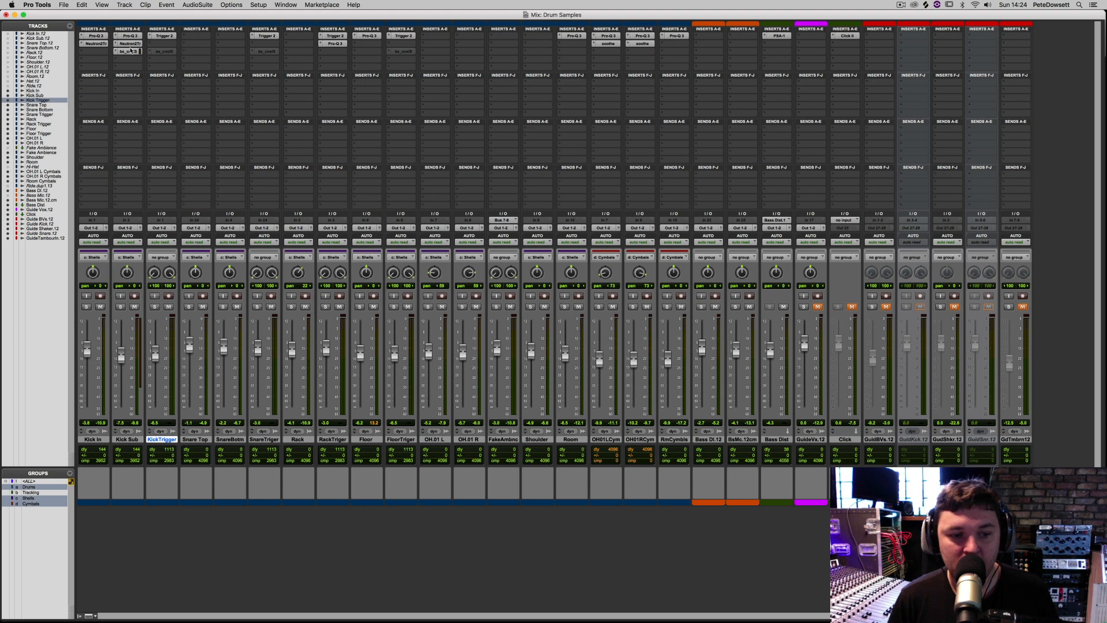
click(86, 306)
click(118, 306)
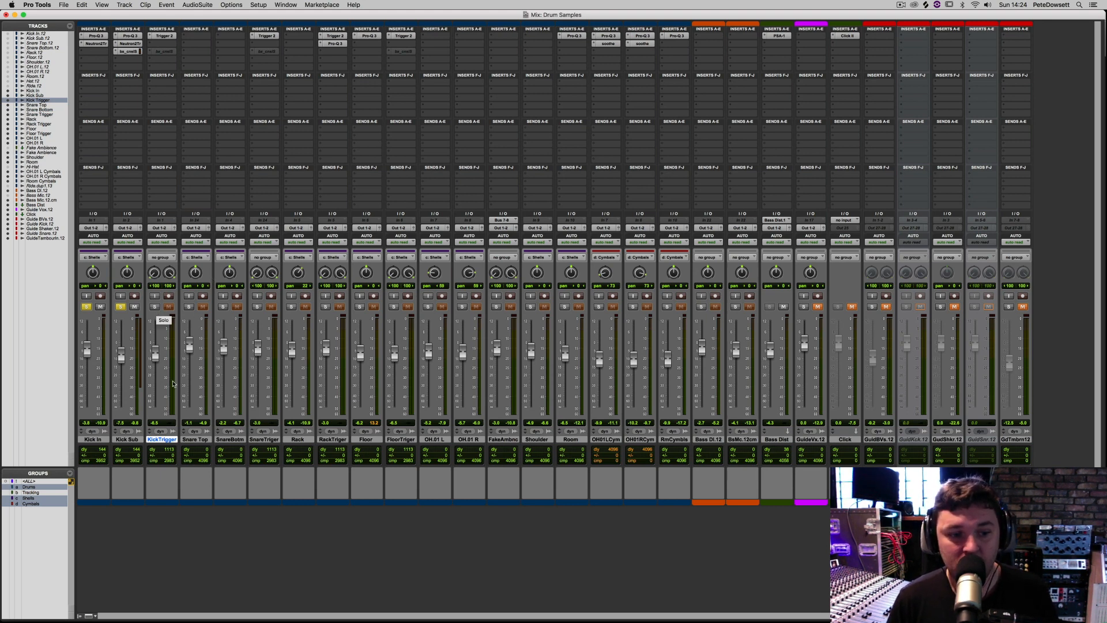
click(155, 308)
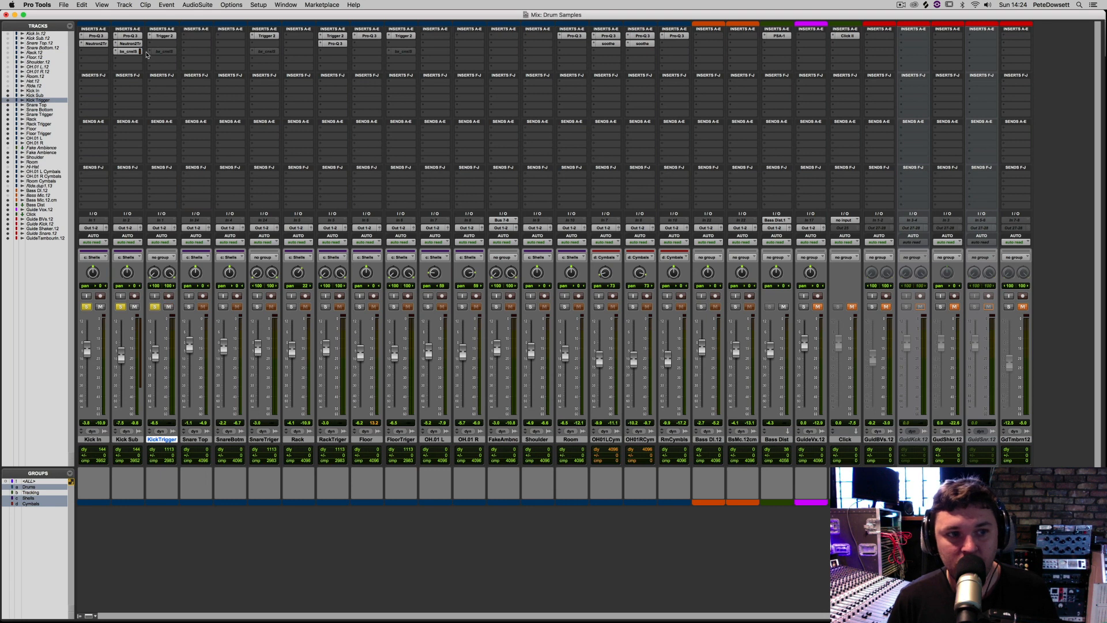
- Open the Trigger 2 plug-in on the Kick Trigger track and check its base directory setting and sample browser
click(165, 36)
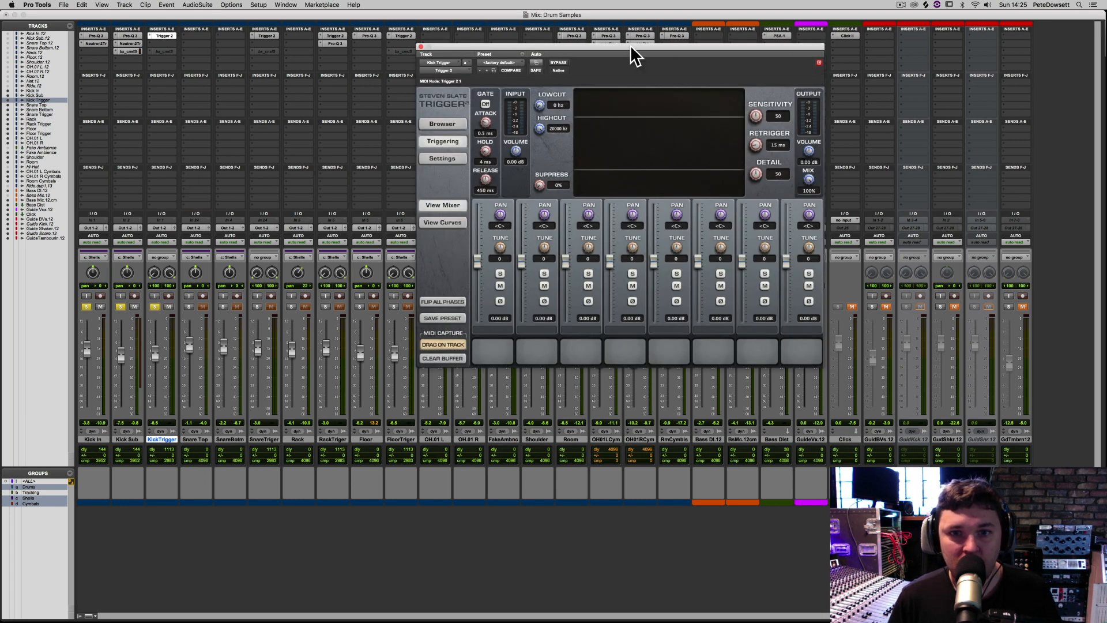
click(452, 111)
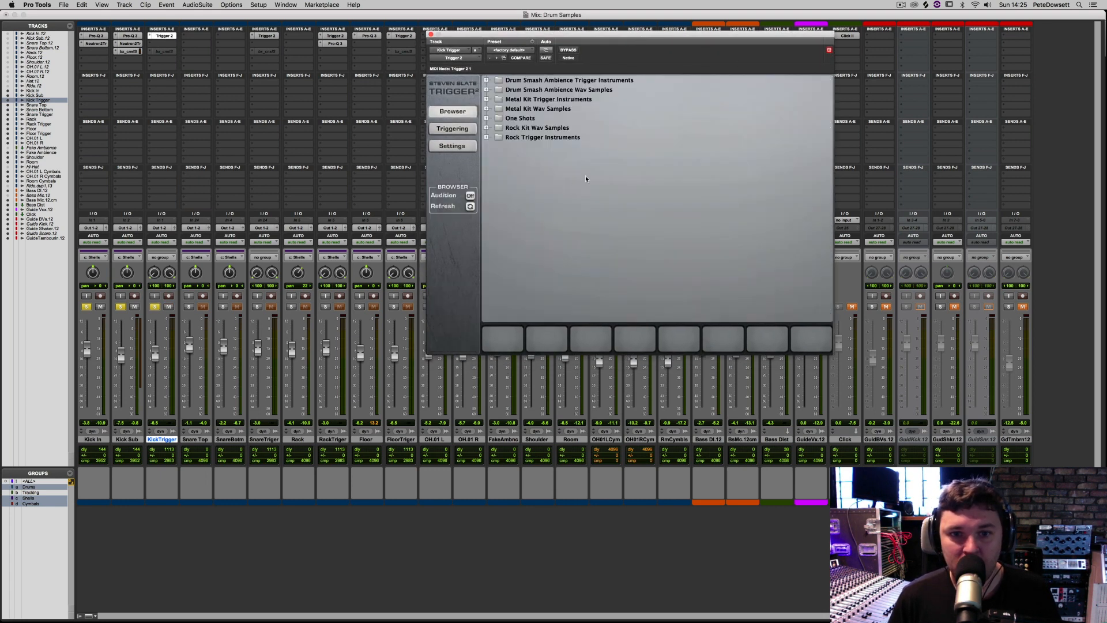
click(451, 146)
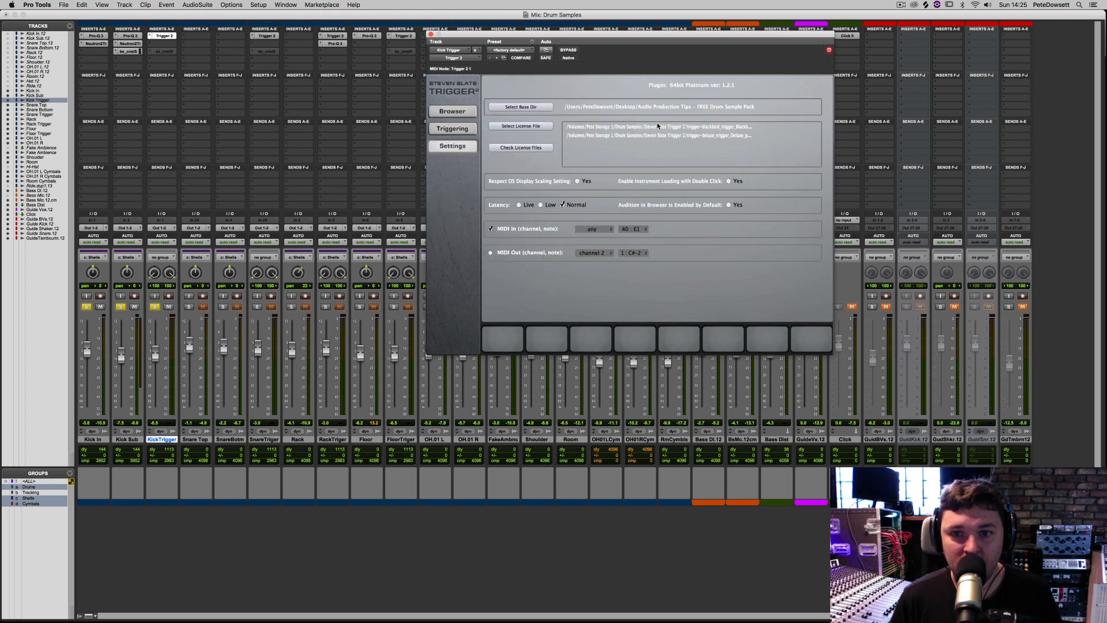
click(461, 112)
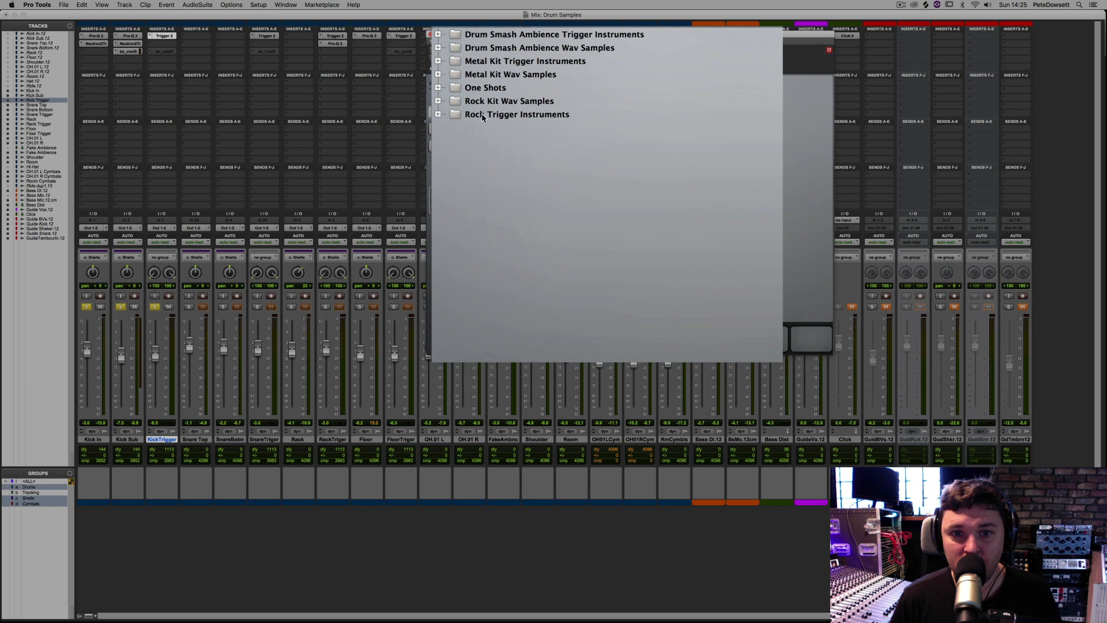
- Examine the Floor instruments in Rock Trigger Instruments and the Kick samples in Rock Kit Wav Samples, collapsing the folders again
click(438, 115)
click(453, 127)
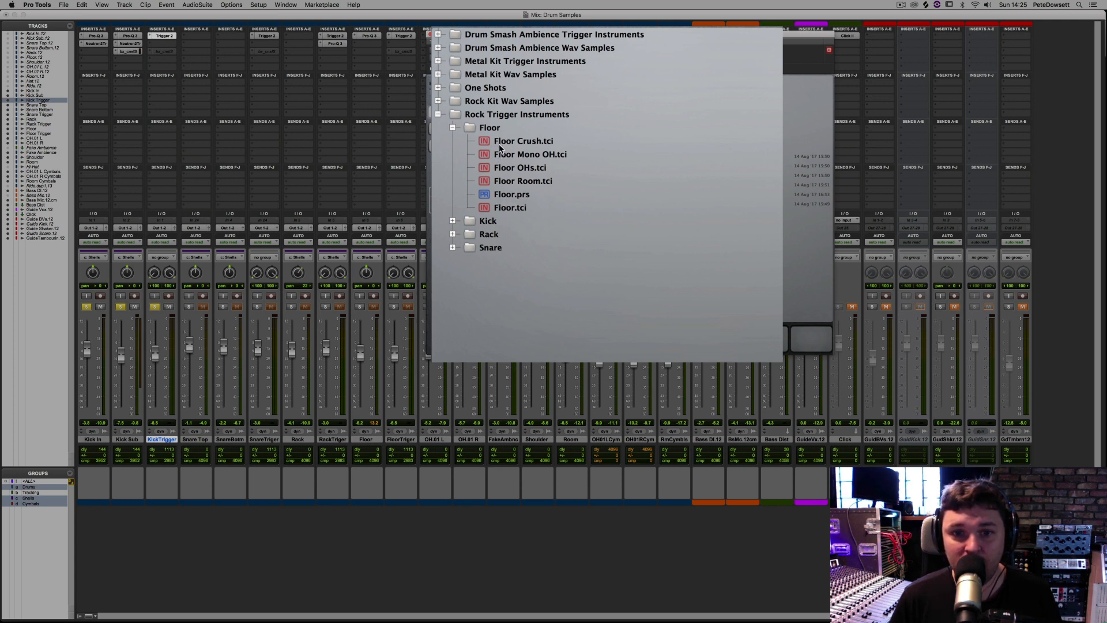
click(454, 128)
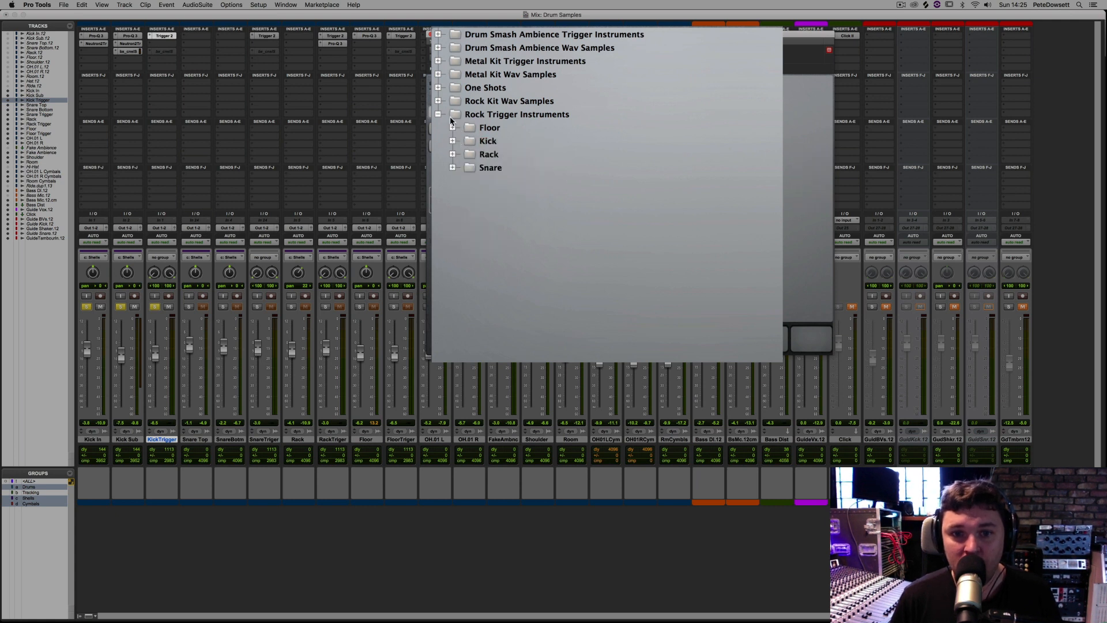
click(438, 114)
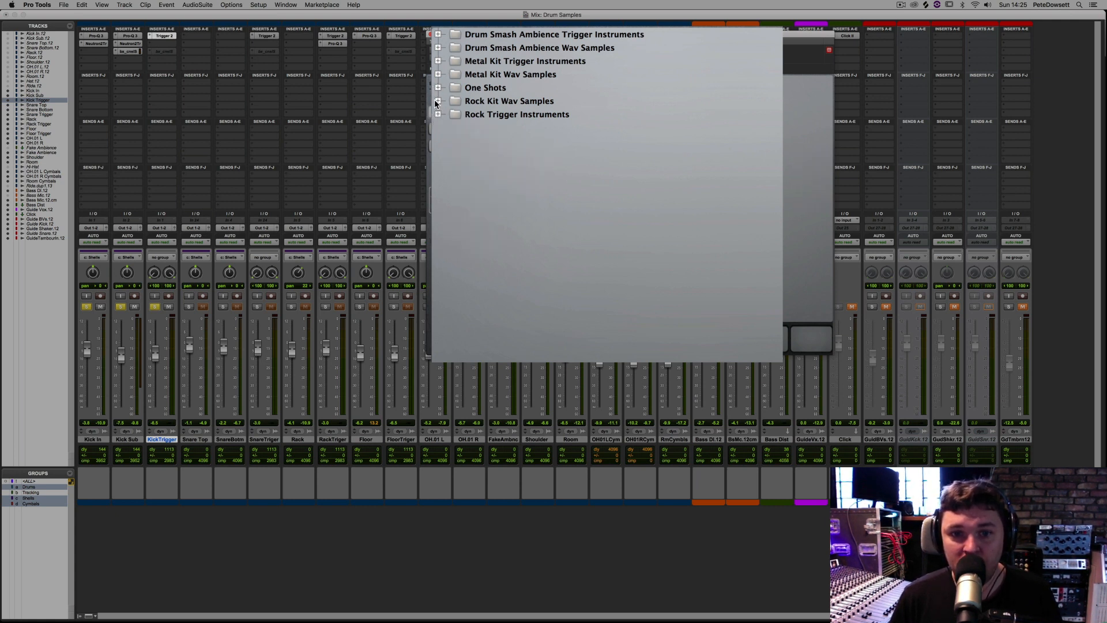
click(437, 101)
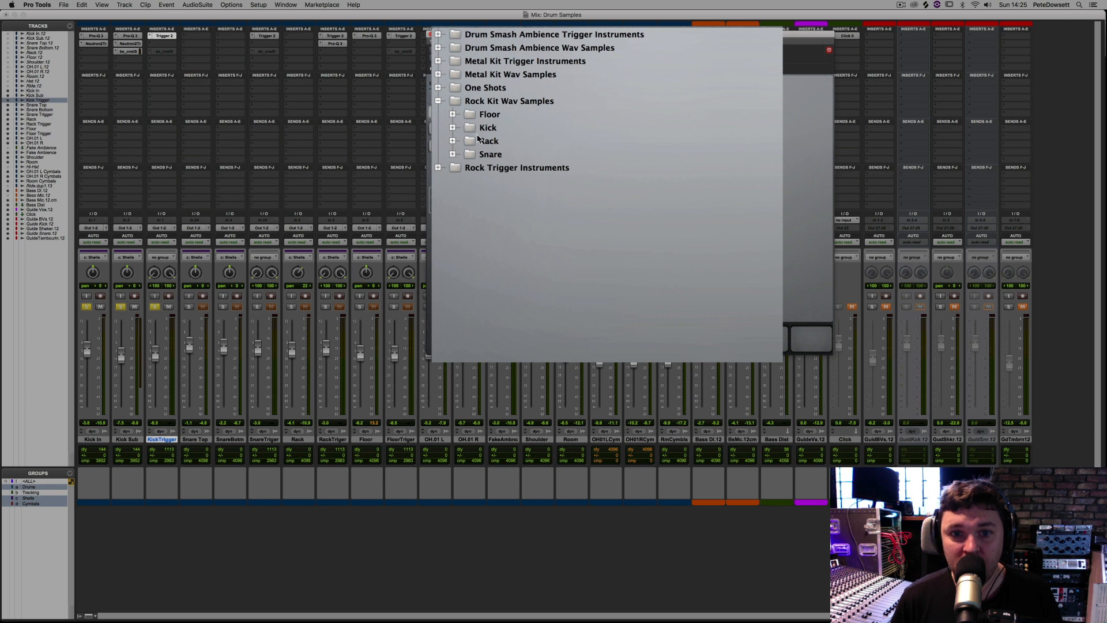
click(453, 128)
scroll(569, 230, down, 5)
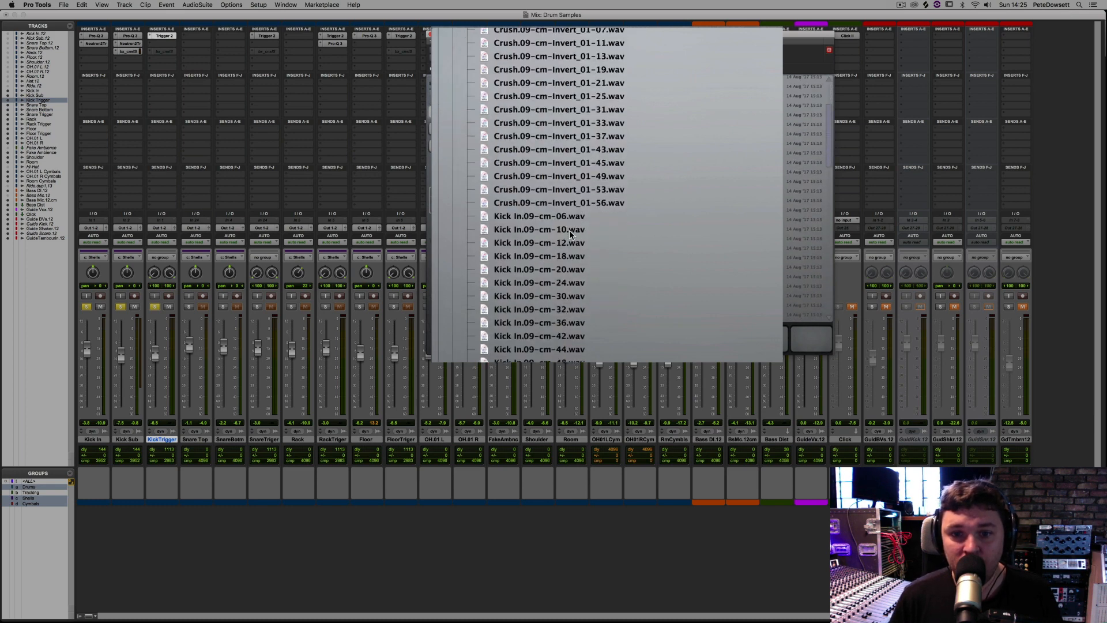
scroll(569, 235, up, 5)
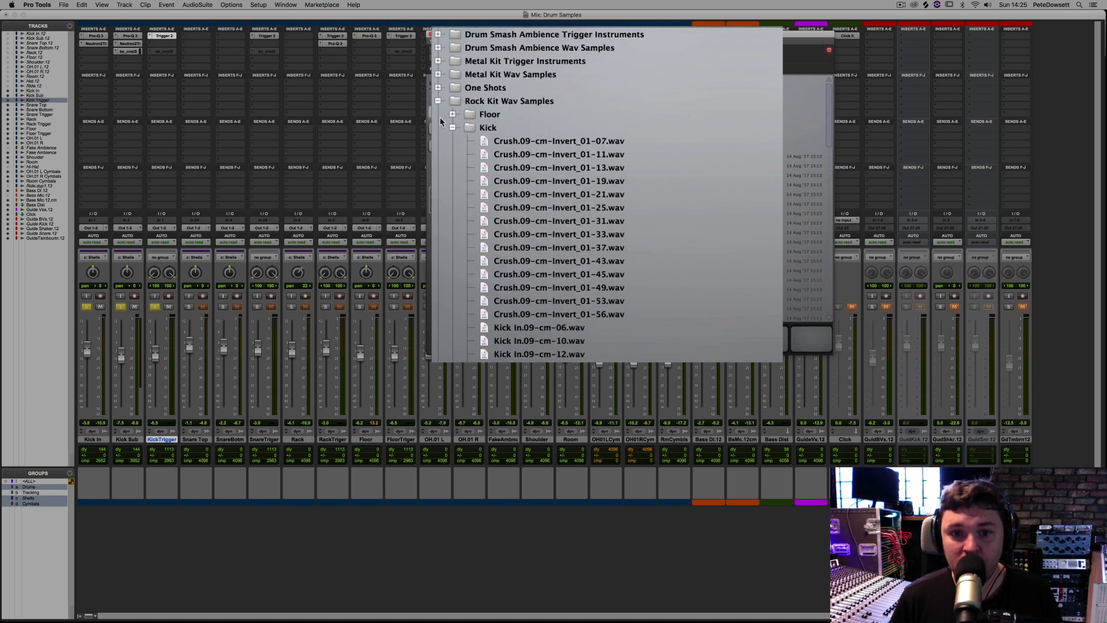
click(452, 128)
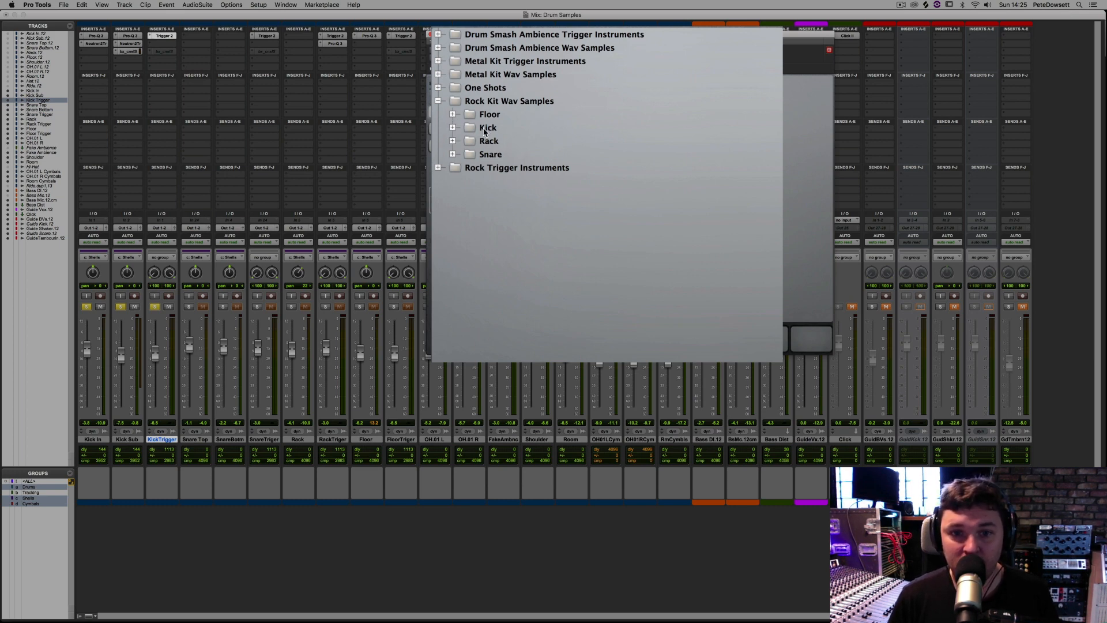
click(439, 101)
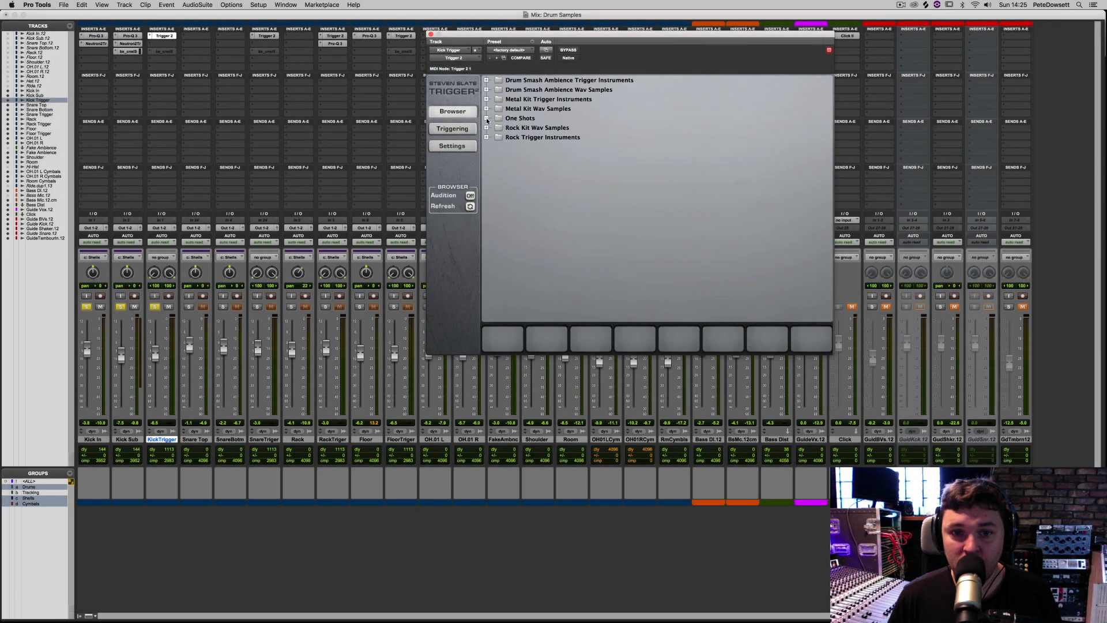
- Examine the Drum Smash Ambience, Metal Kit and Rock Kit samples inside the One Shots folder, then collapse it
click(486, 118)
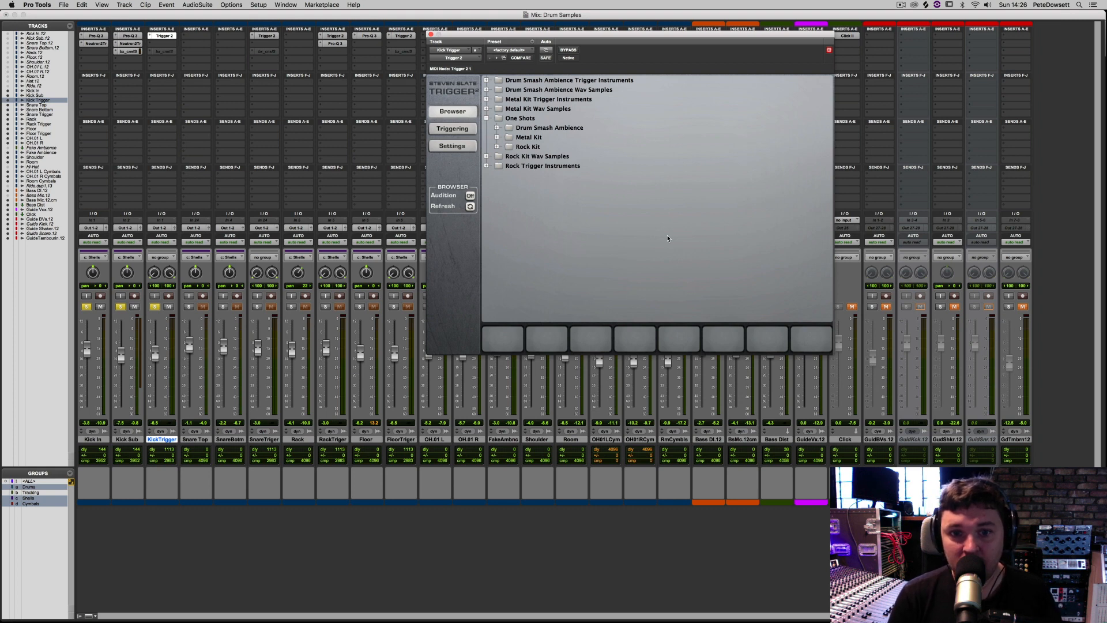
click(496, 128)
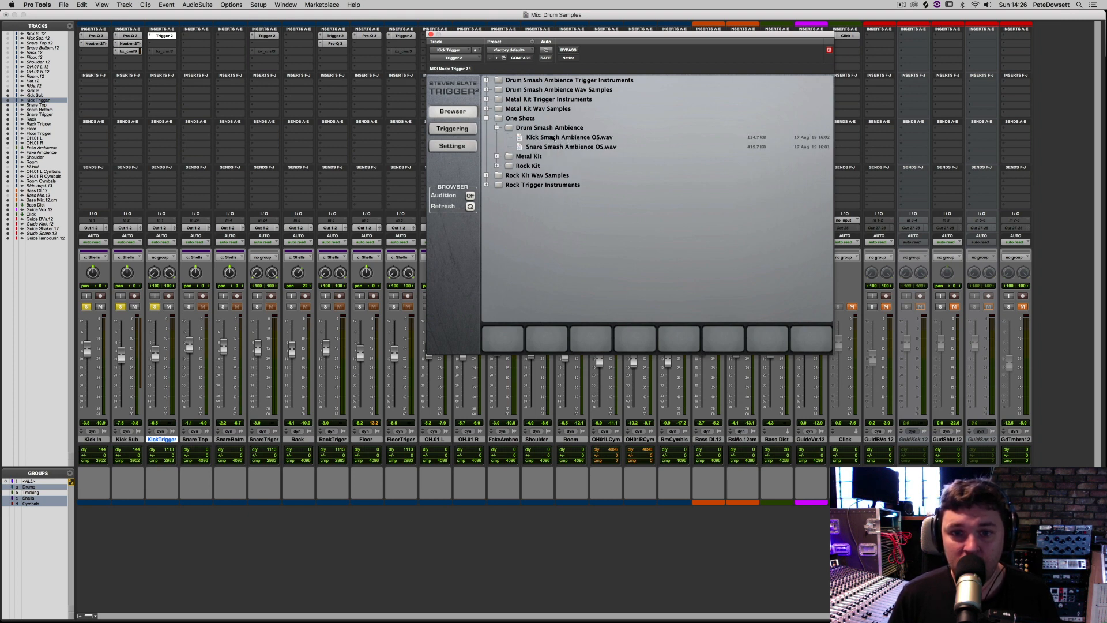
click(497, 156)
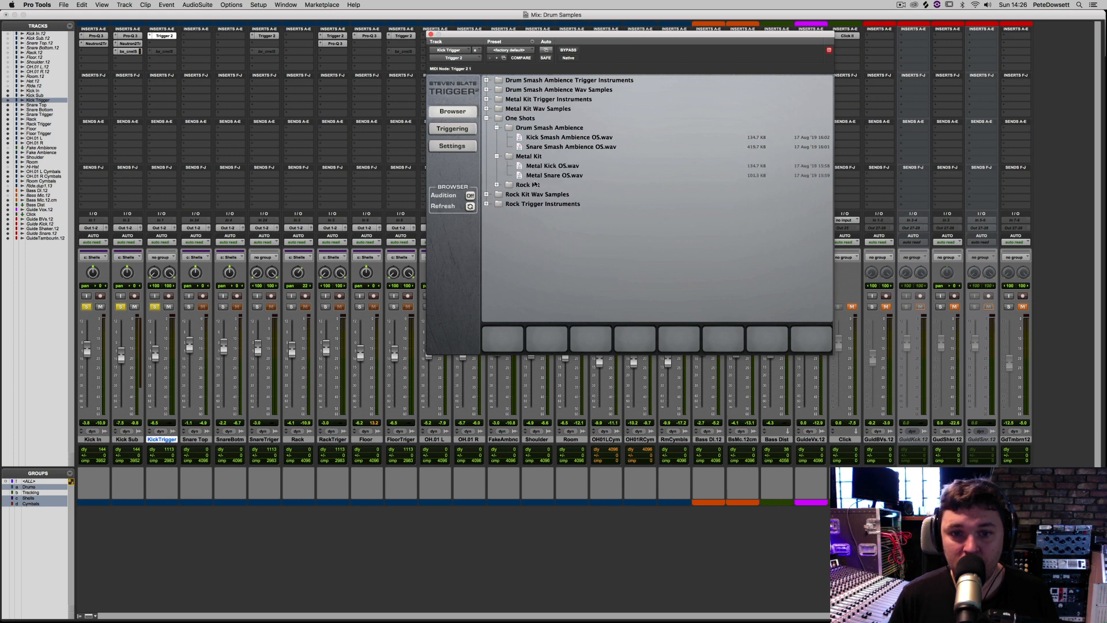
click(497, 156)
click(497, 165)
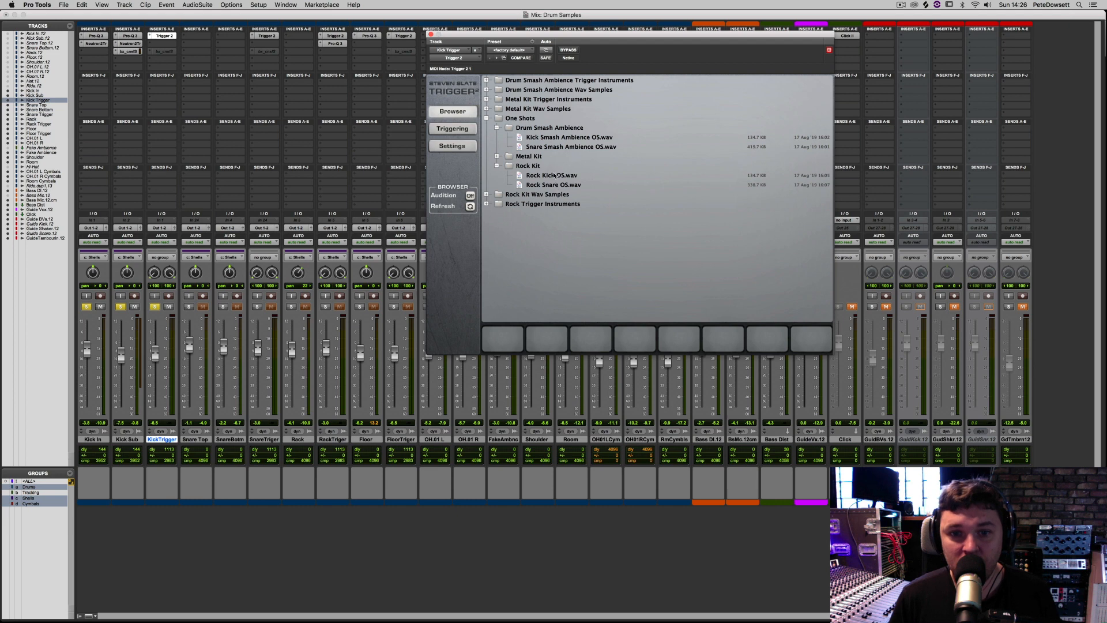
click(496, 166)
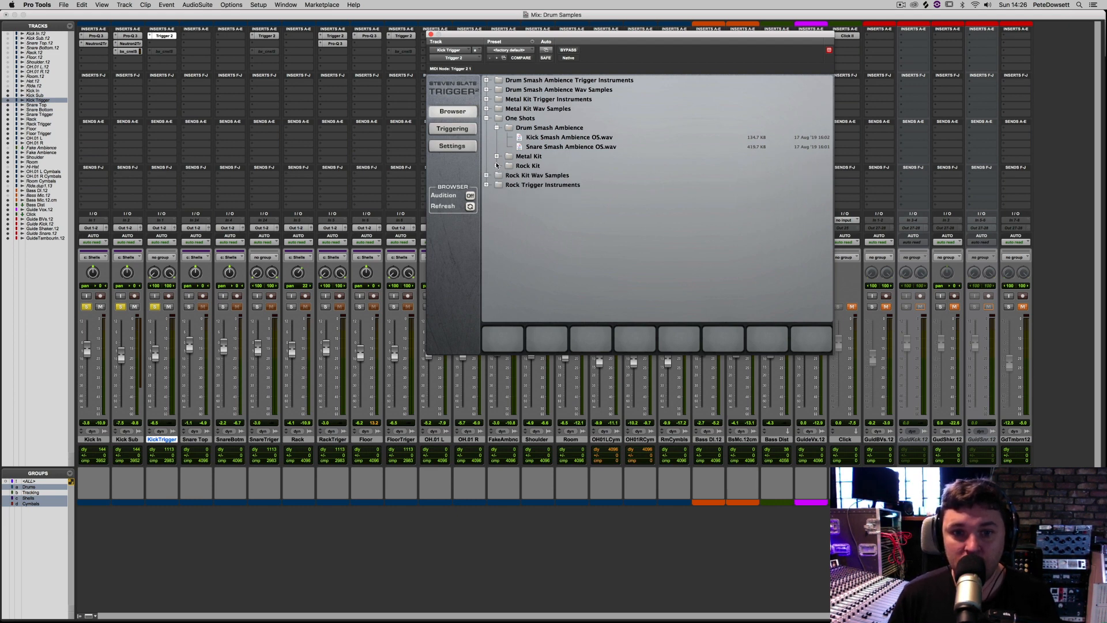
click(495, 128)
click(486, 118)
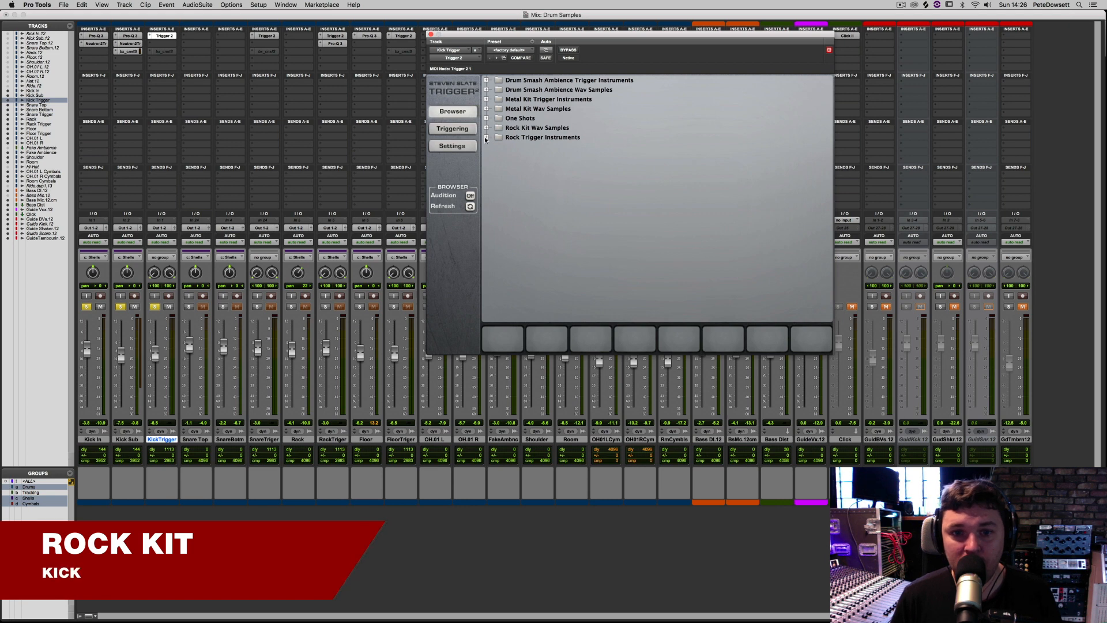
- Load the Kick.prs preset from the Kick folder of Rock Trigger Instruments and show its triggering mixer
click(486, 138)
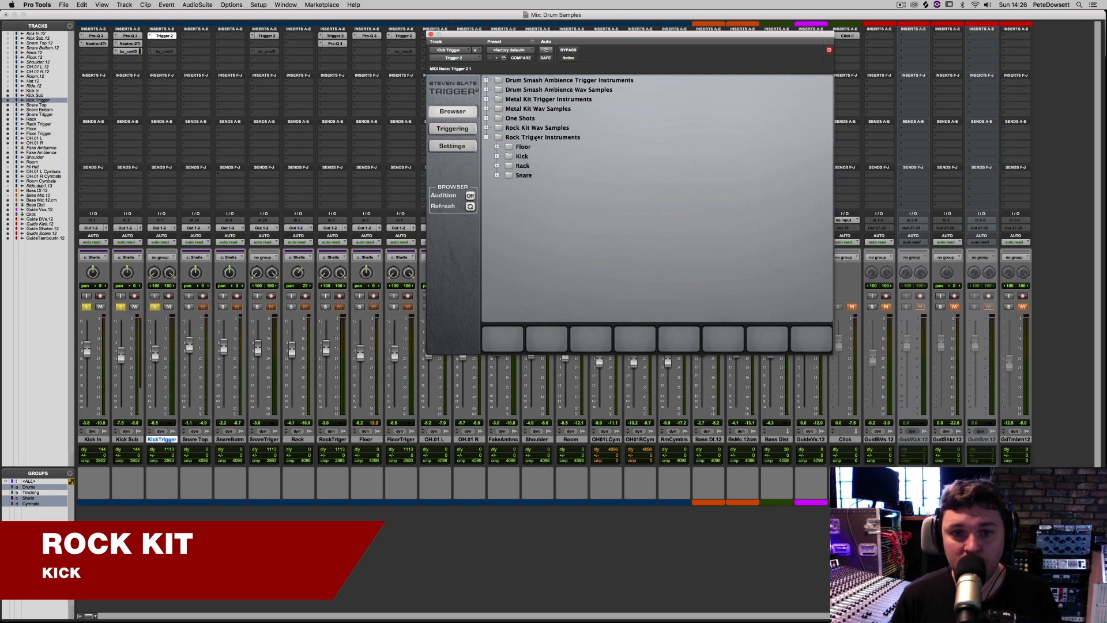
click(496, 157)
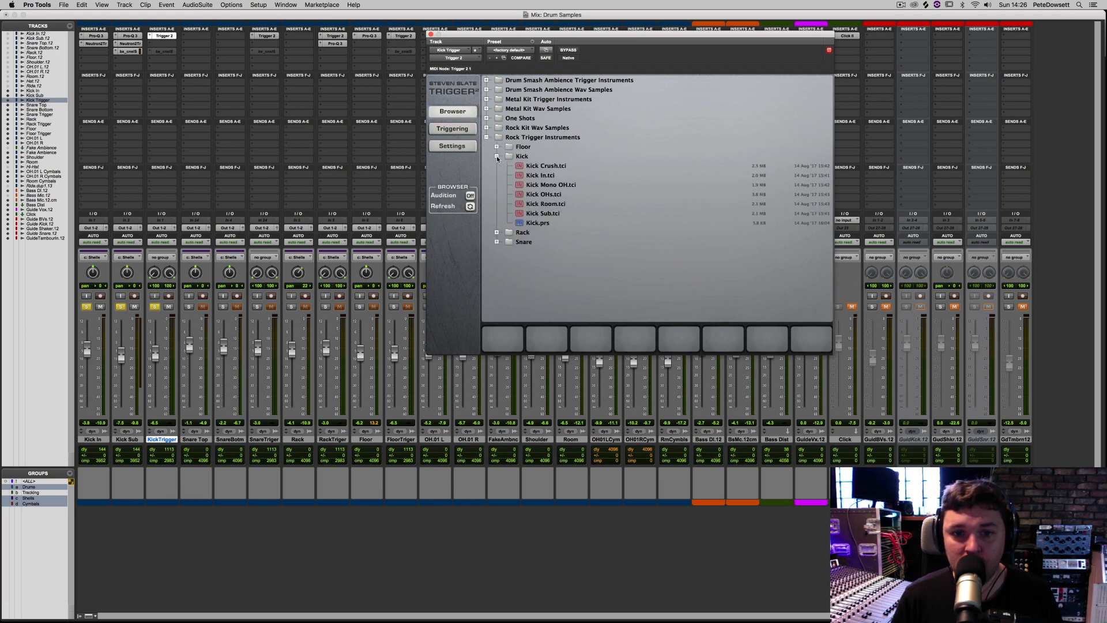
double_click(535, 223)
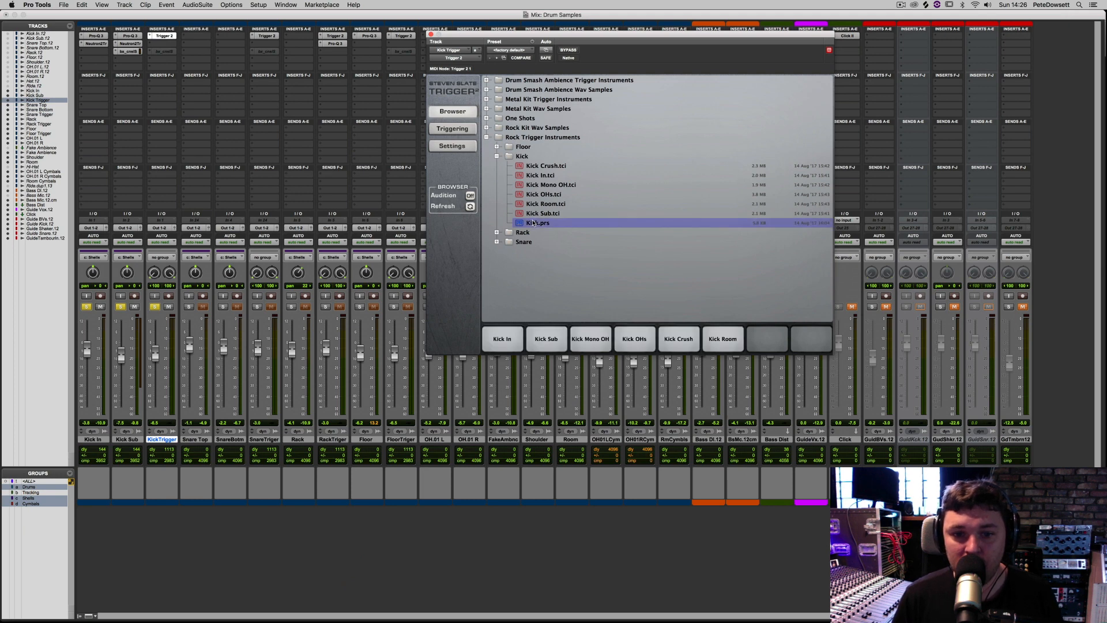
click(452, 129)
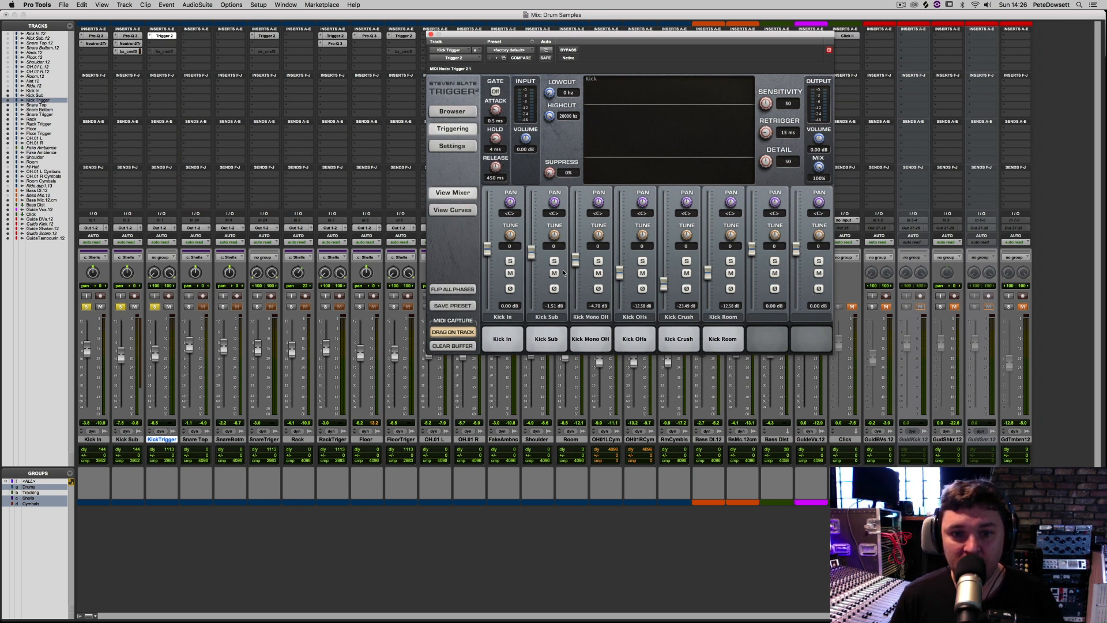
- Leave only the Kick Trigger track soloed and play it back, trying a higher volume before lowering it again
click(120, 306)
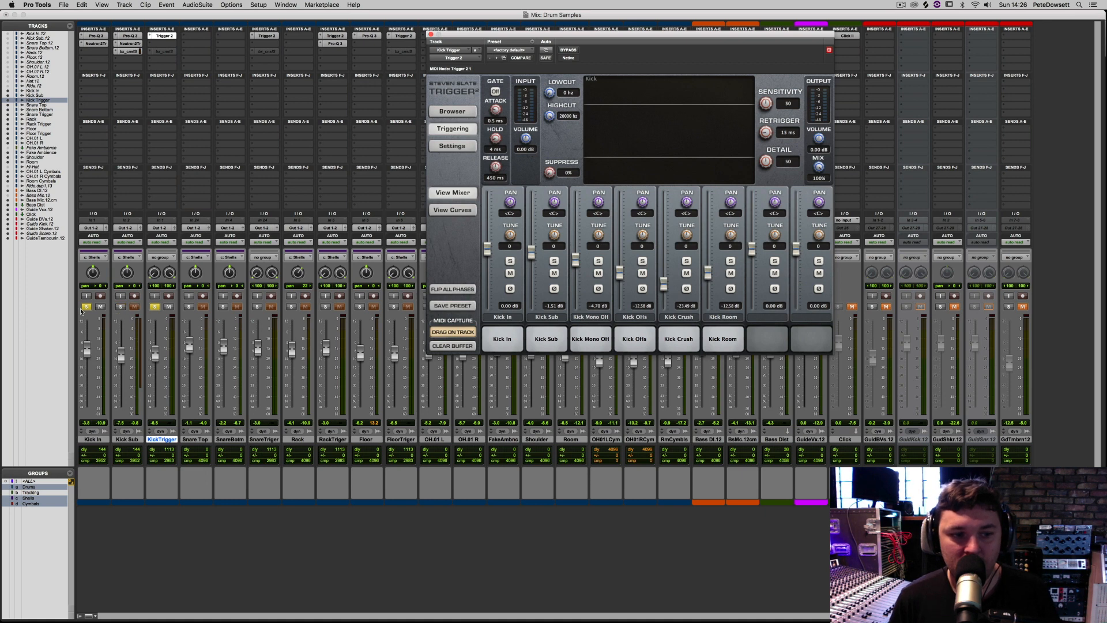
click(86, 306)
key(space)
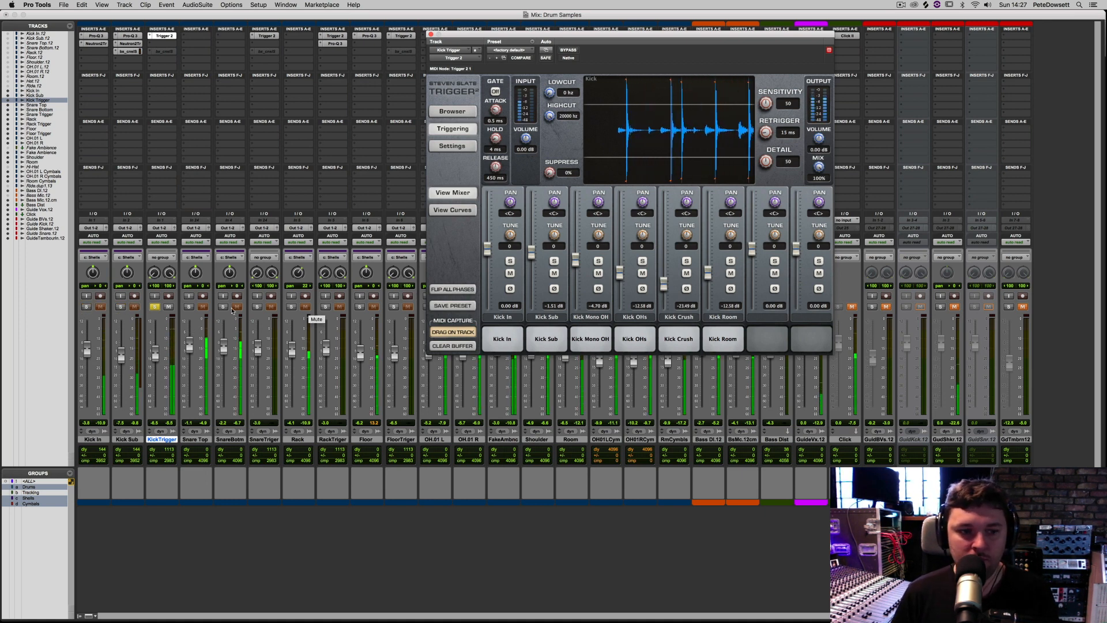
drag(159, 354, 159, 344)
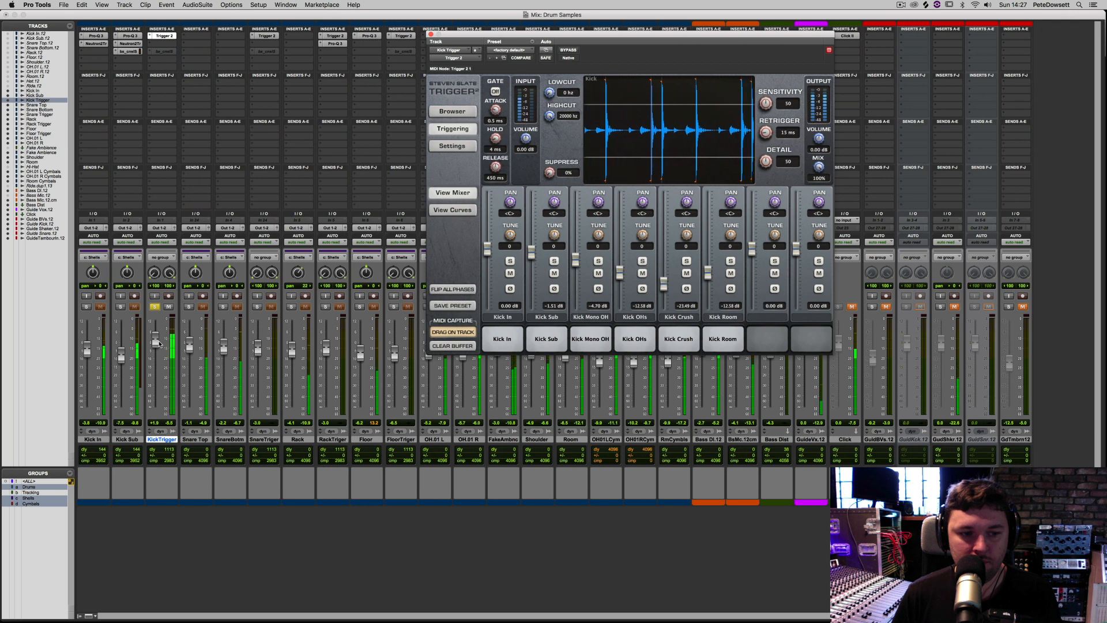
drag(159, 344, 156, 351)
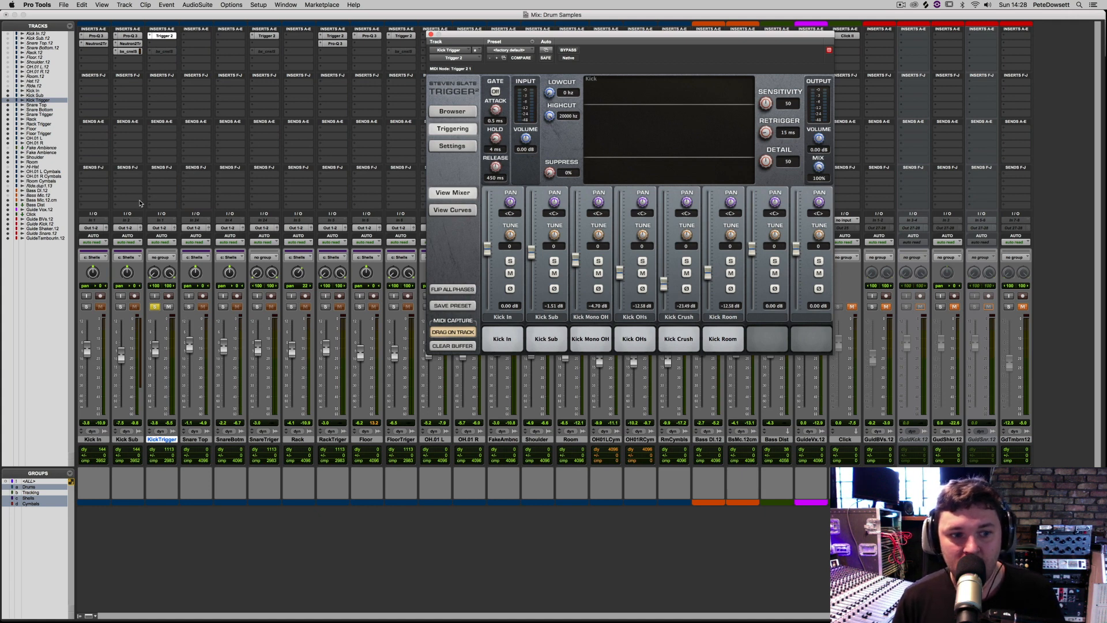
- Solo the Kick In and Kick Sub tracks again alongside the Kick Trigger track
click(88, 306)
click(121, 306)
click(121, 309)
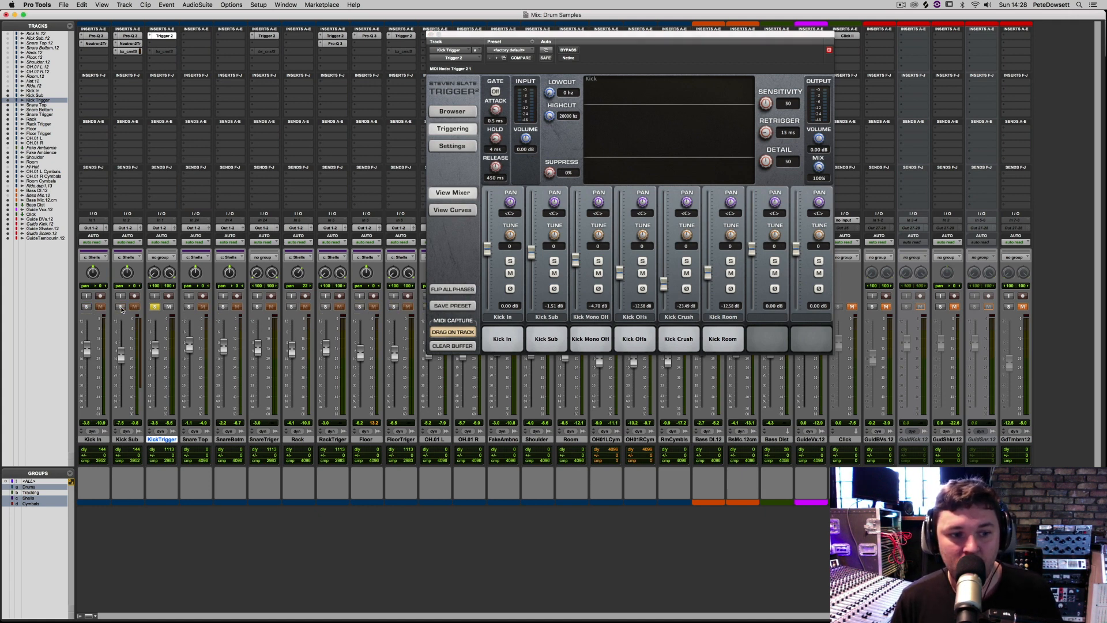
ctrl+click(121, 309)
ctrl+click(88, 308)
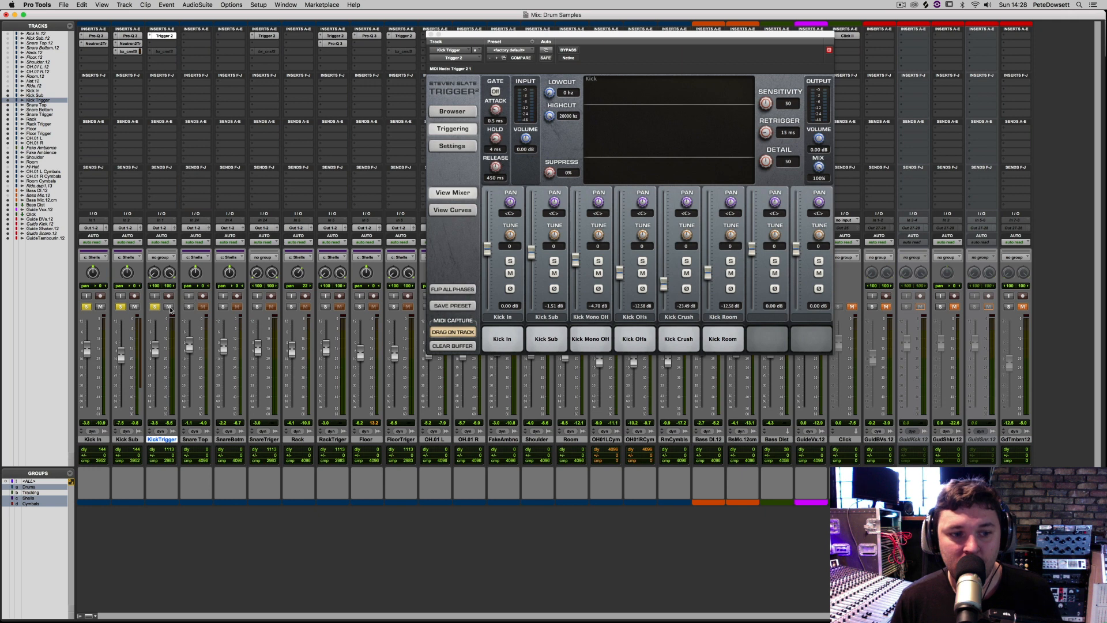
- Play the soloed kicks, lowering the Kick Trigger volume slightly and using its mute to compare the blend with the original kick
key(space)
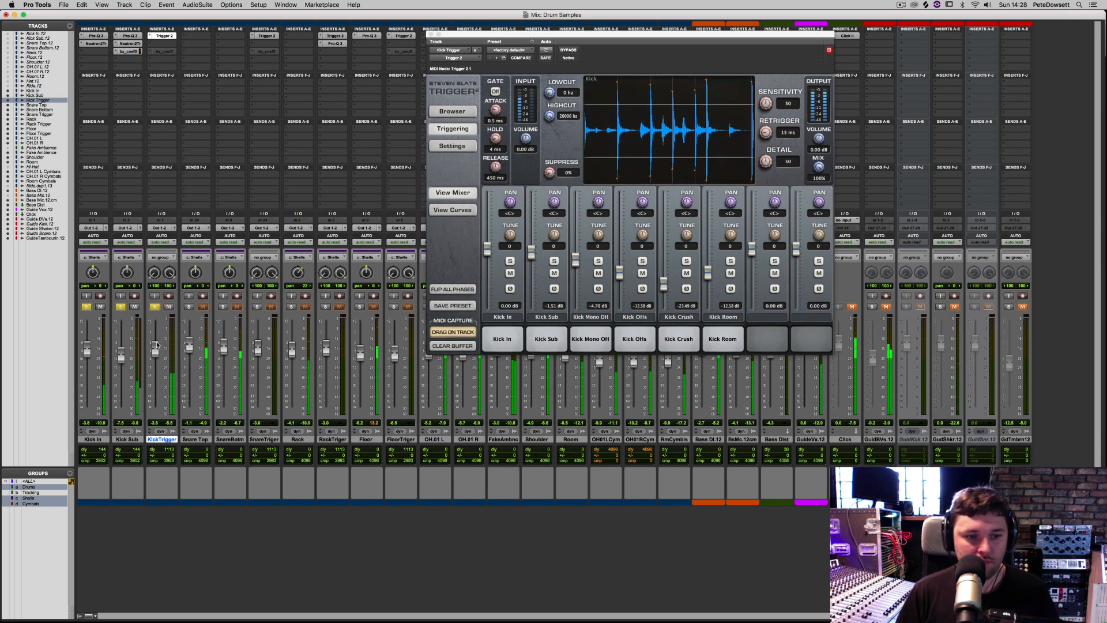
drag(155, 346, 156, 350)
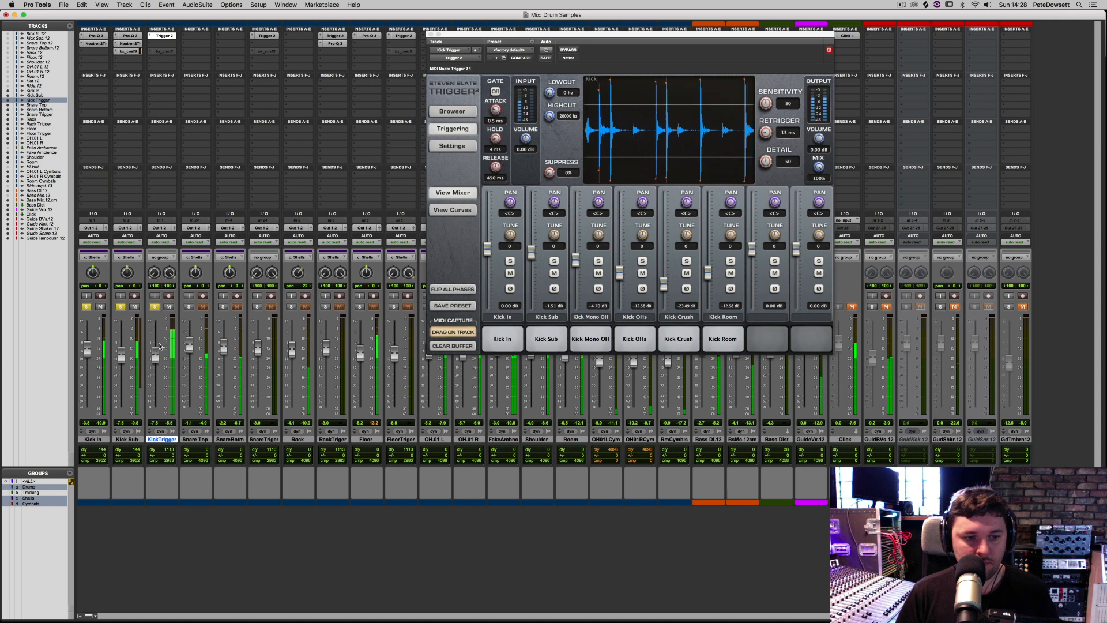
click(169, 308)
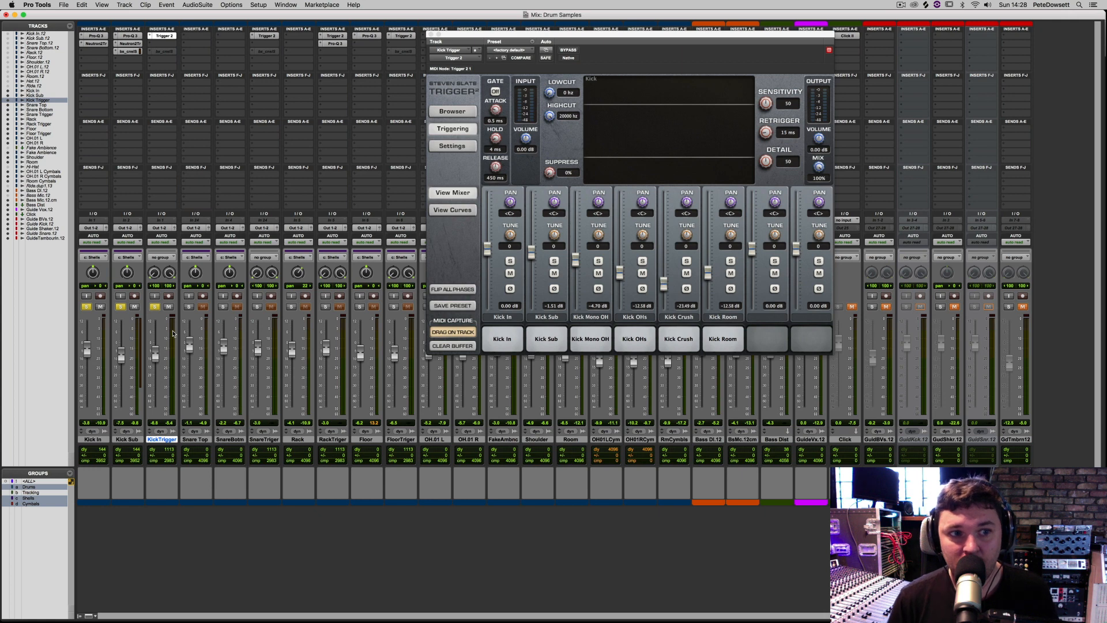
- Clear the kick solos and solo the Snare Top, Snare Bottom and Snare Trigger tracks instead
alt+click(156, 306)
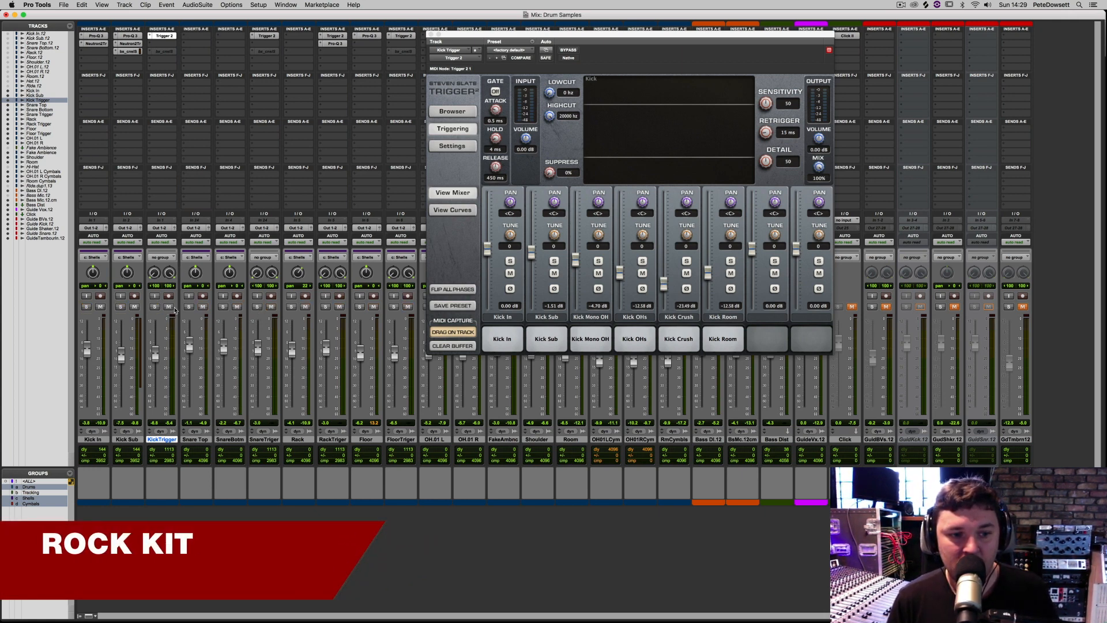
click(188, 306)
click(222, 307)
click(257, 306)
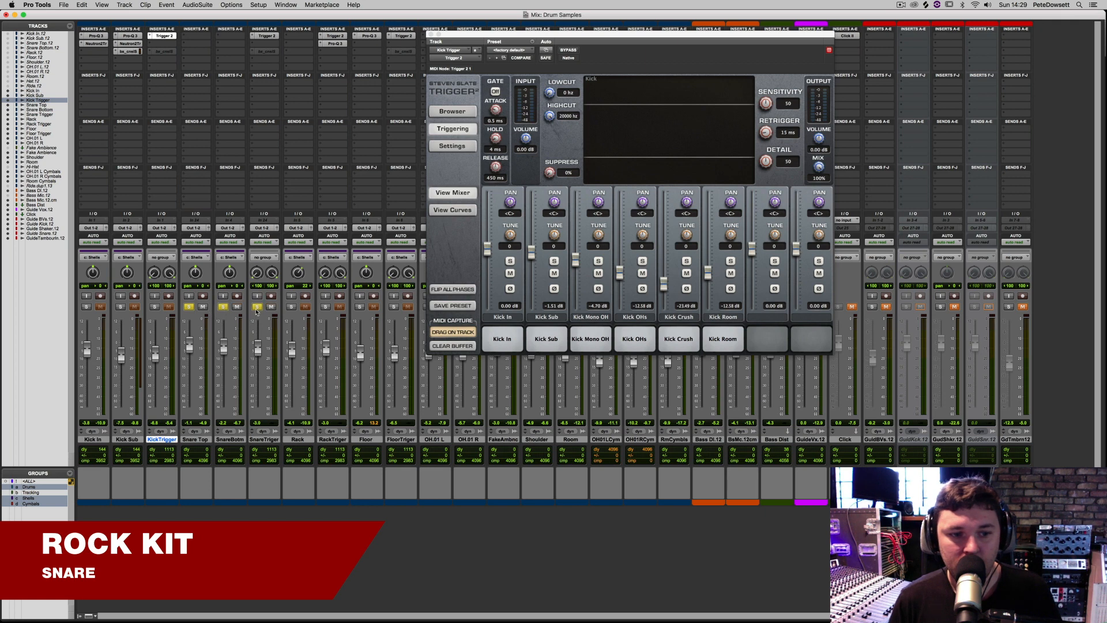
click(264, 325)
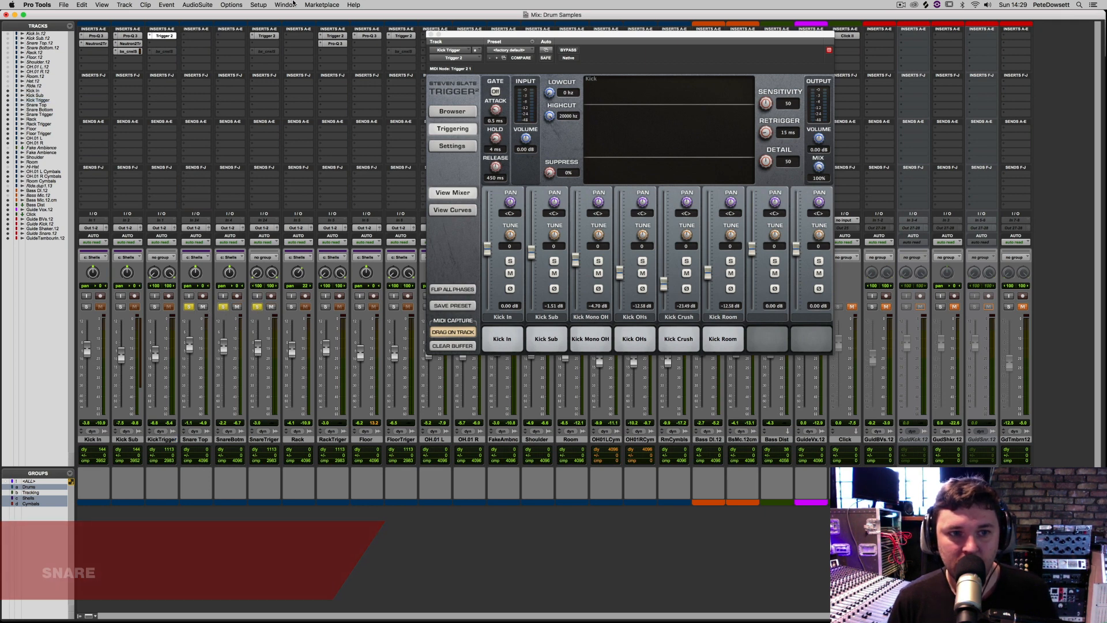
- Load the Snare.prs preset from Rock Trigger Instruments into Trigger 2 on the Snare Trigger track and show its triggering mixer
click(267, 36)
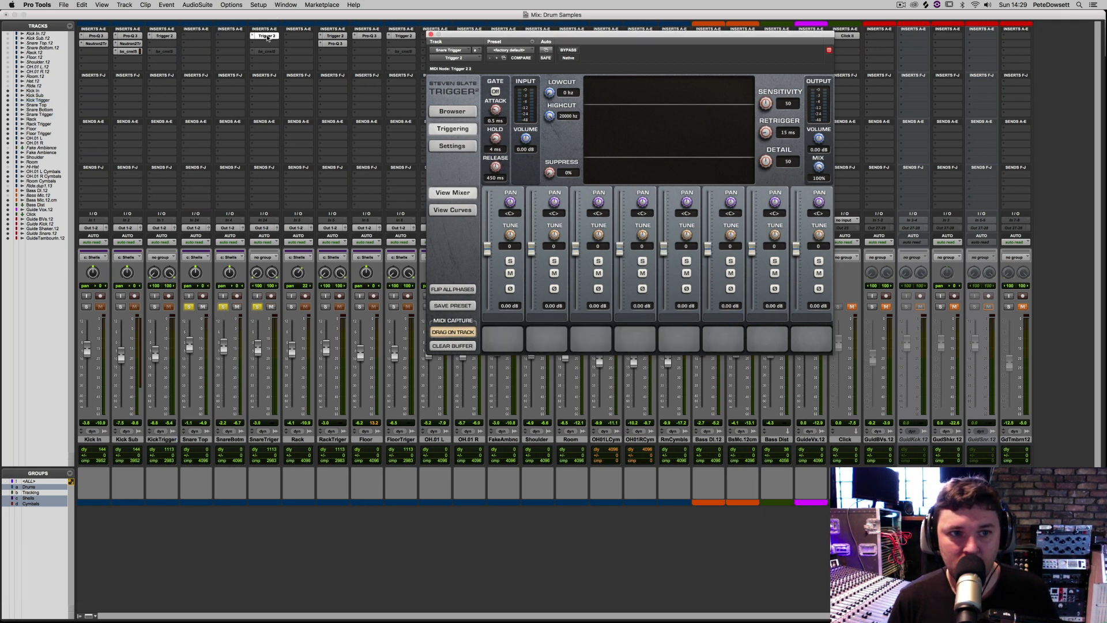
click(458, 112)
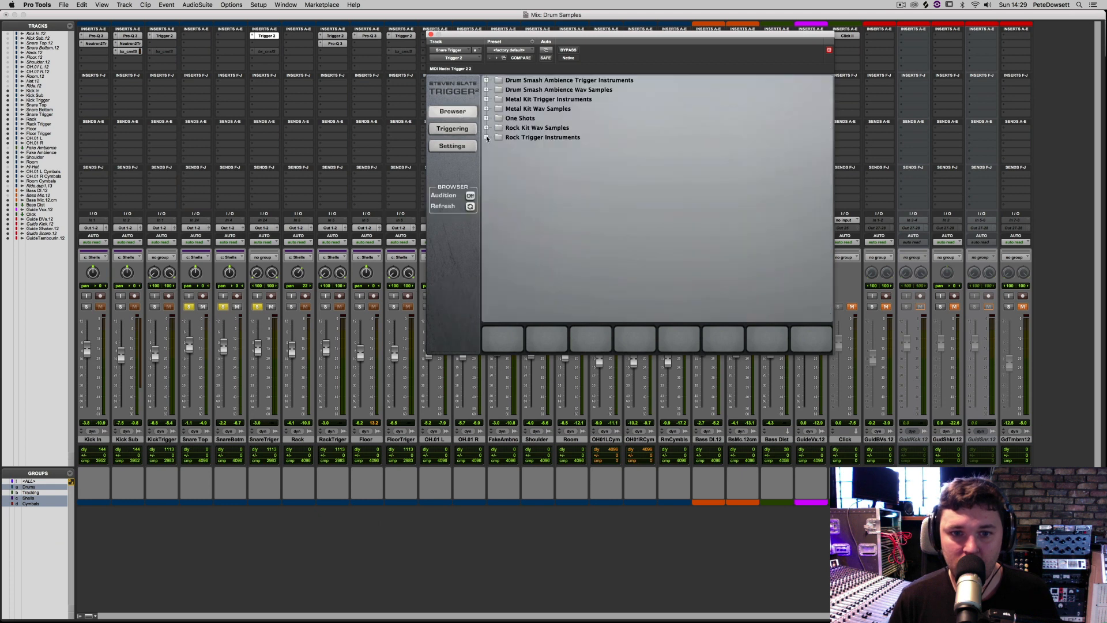
click(487, 137)
click(497, 175)
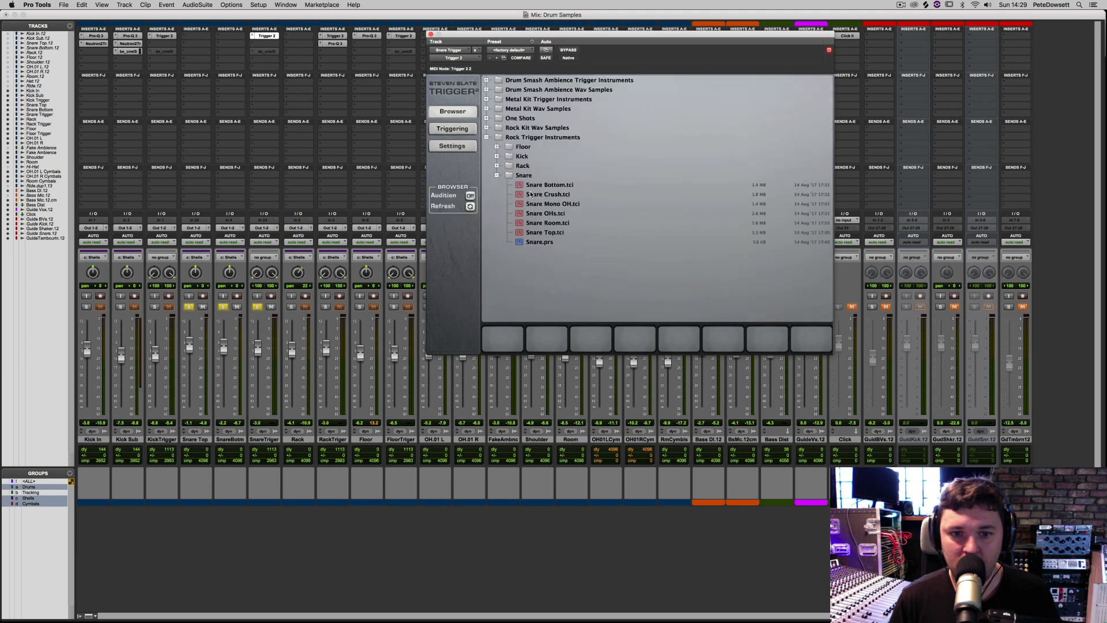
double_click(523, 244)
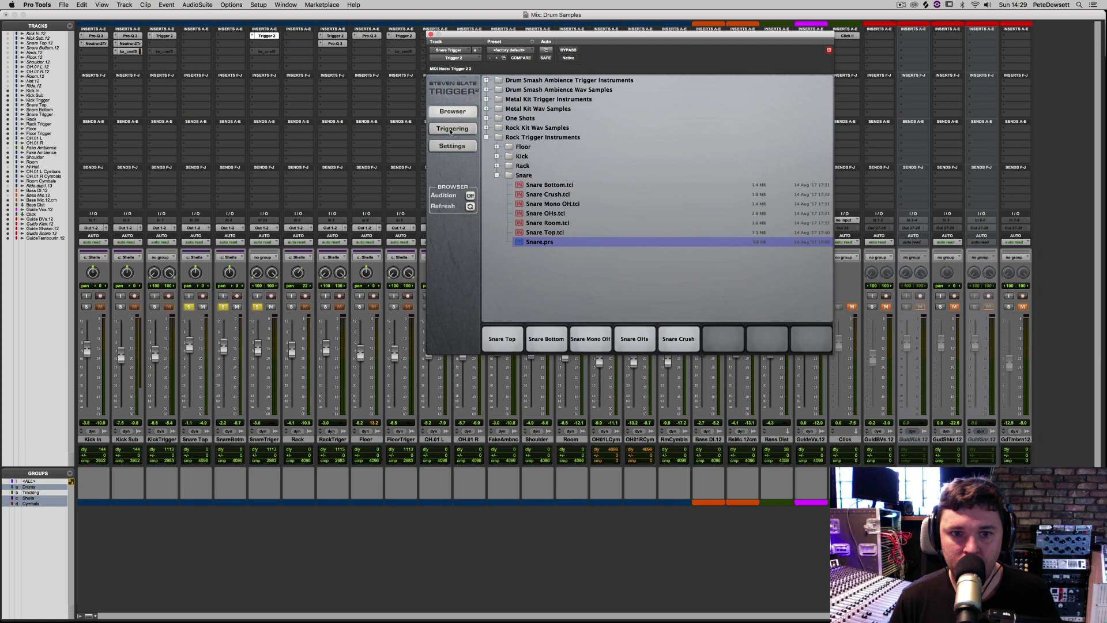
click(451, 129)
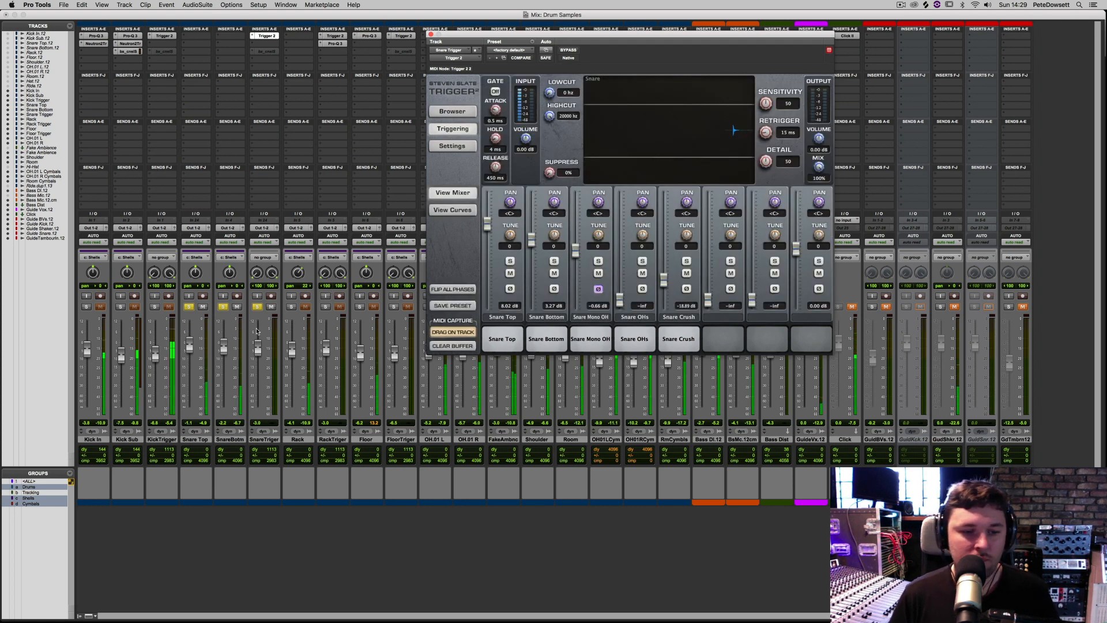
- Mute the Snare Bottom and Snare Top tracks during playback to audition the triggered snare alone
click(237, 307)
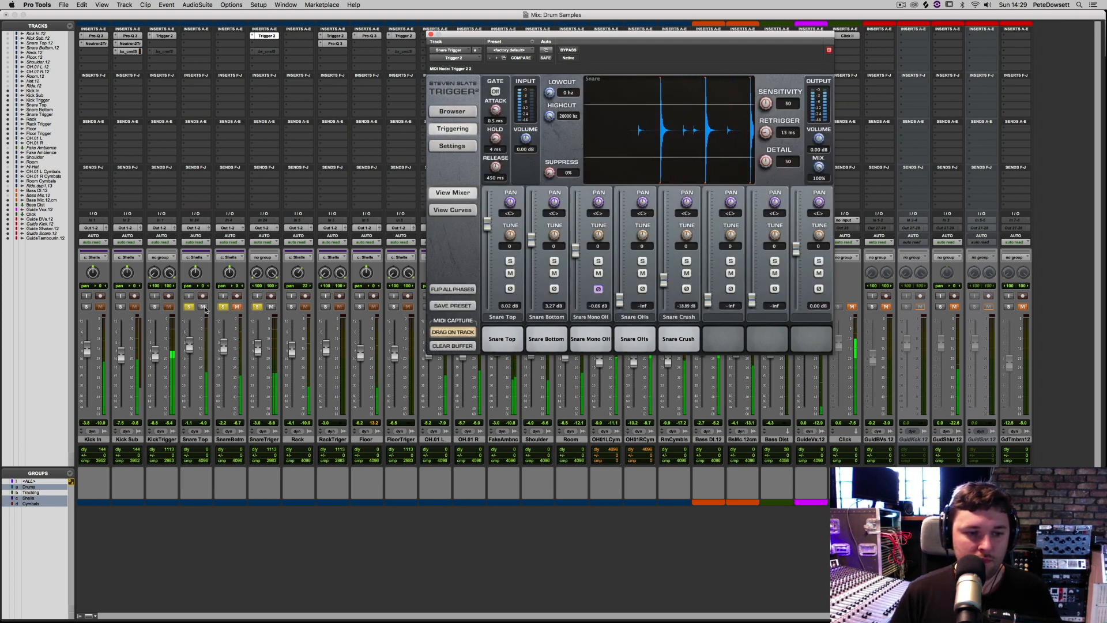
click(203, 307)
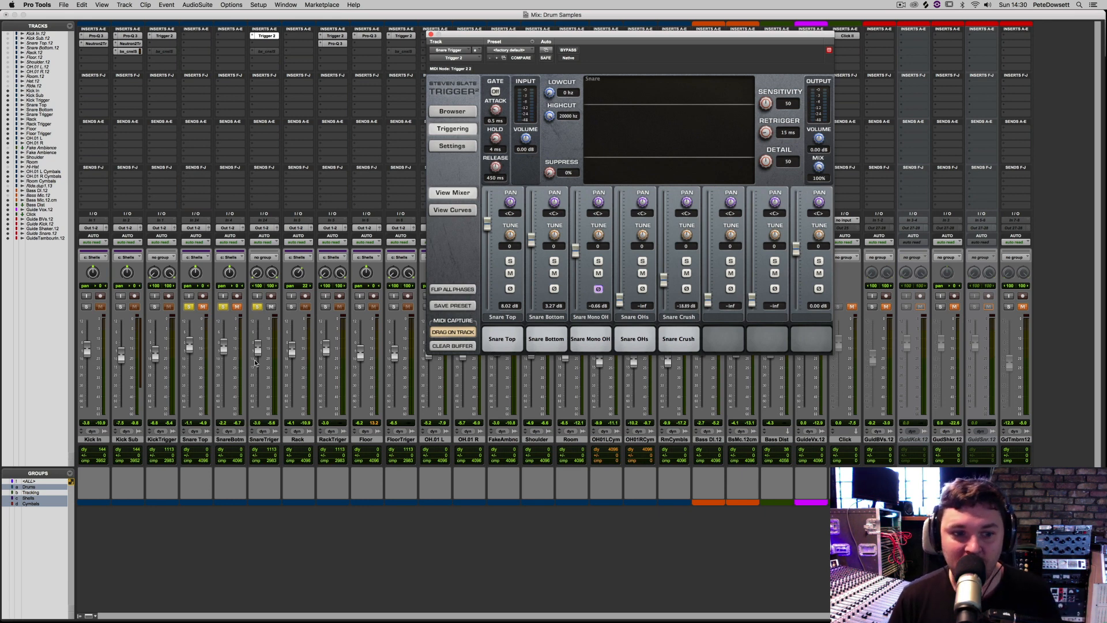
- Select all tracks from Kick In through Snare Trigger and solo them together
click(96, 440)
shift+click(274, 440)
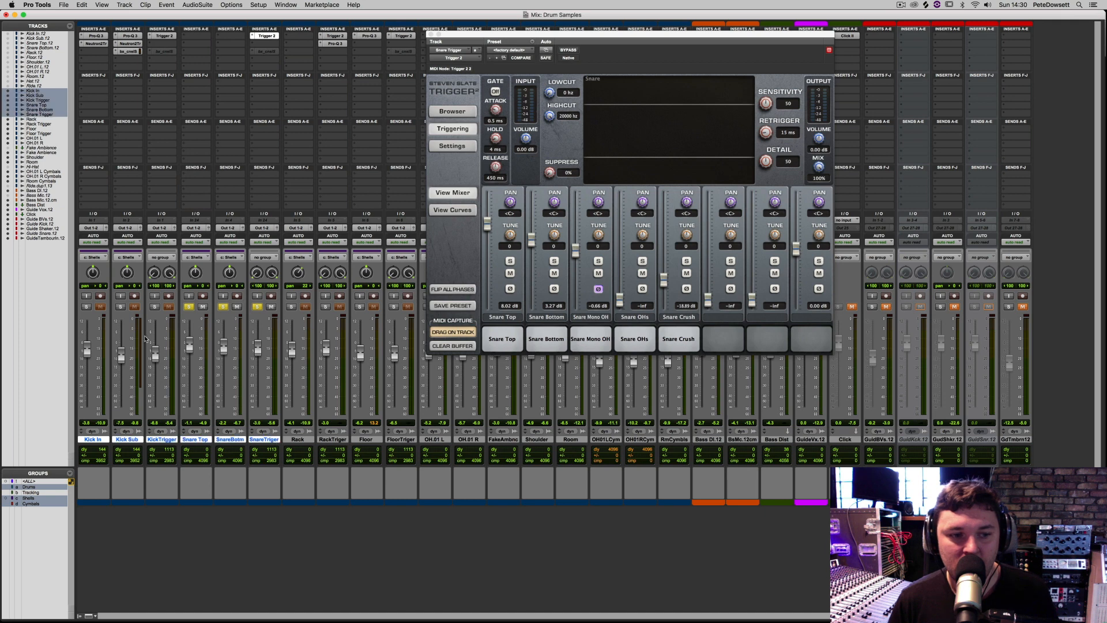
alt+shift+click(86, 306)
- Select the Kick Trigger and Snare Trigger tracks and toggle their mutes during playback to compare the drums with and without samples
click(161, 440)
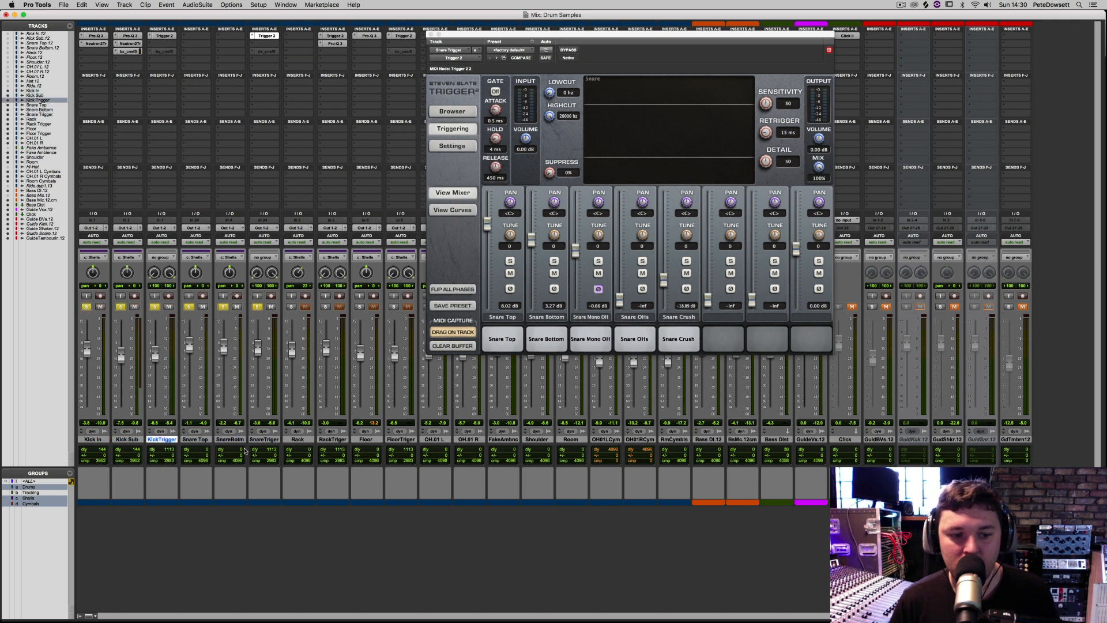
super+click(271, 440)
key(space)
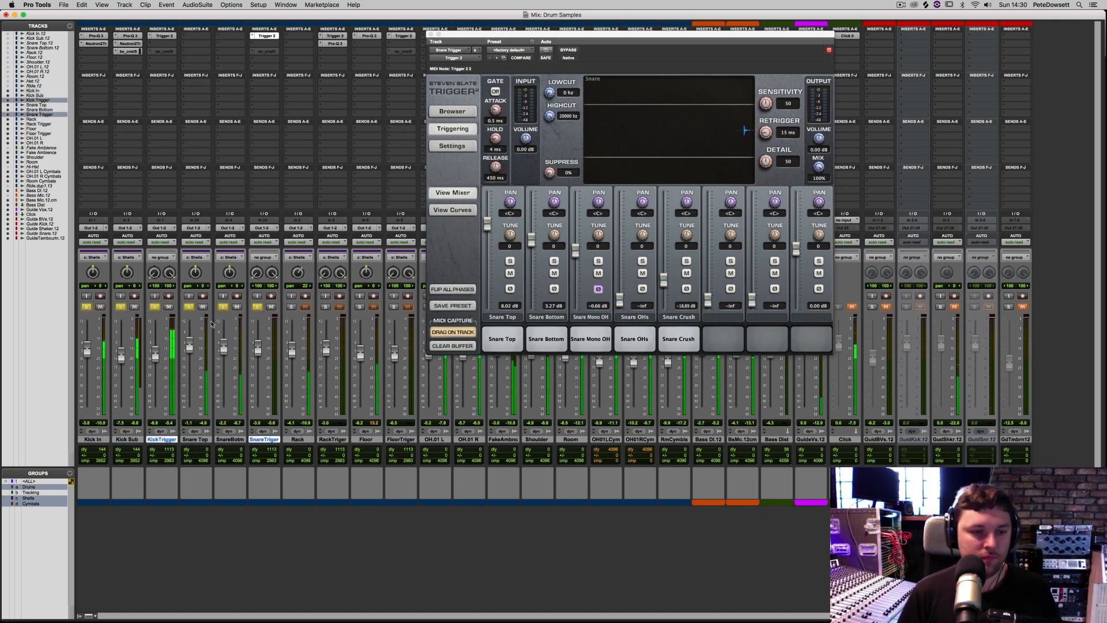
click(169, 306)
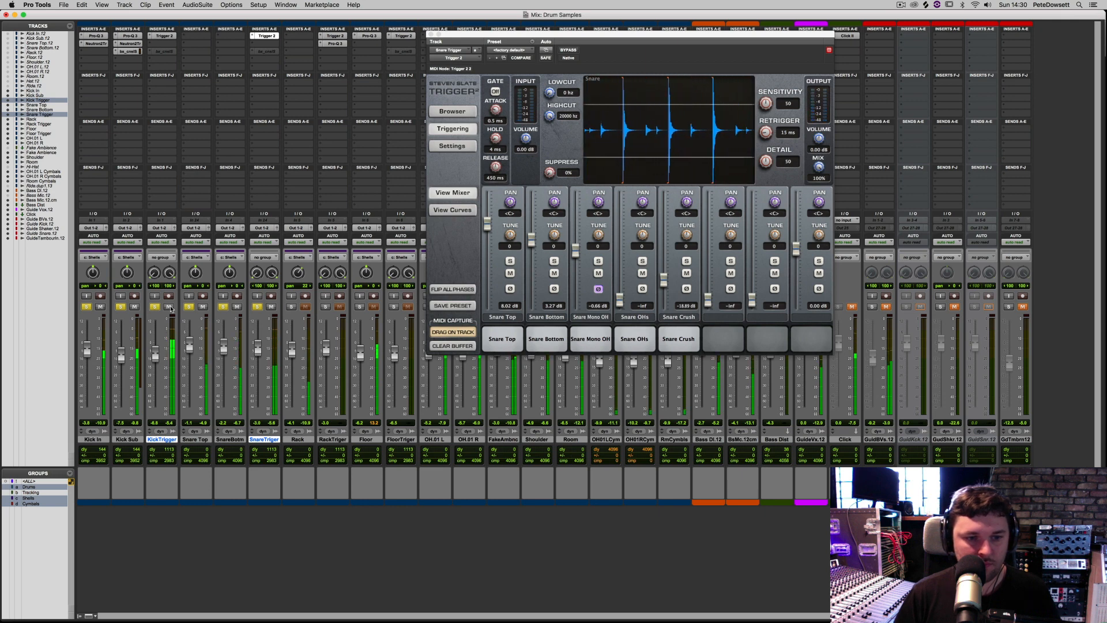
click(170, 307)
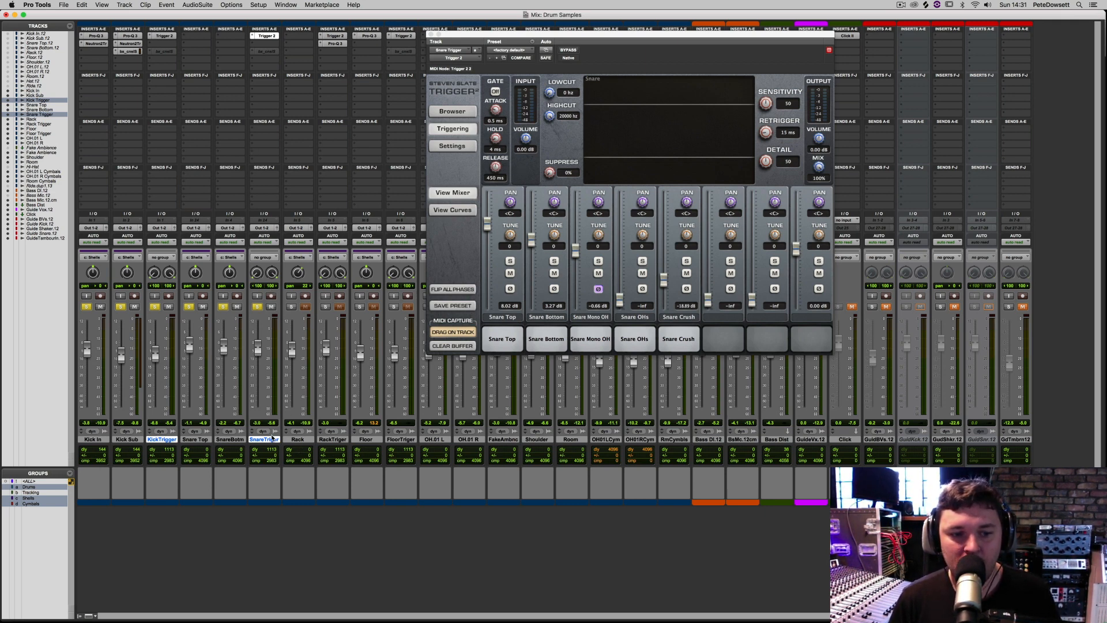
- Select the Snare Top and Snare Bottom tracks and clear the track selection again
click(231, 440)
shift+click(200, 439)
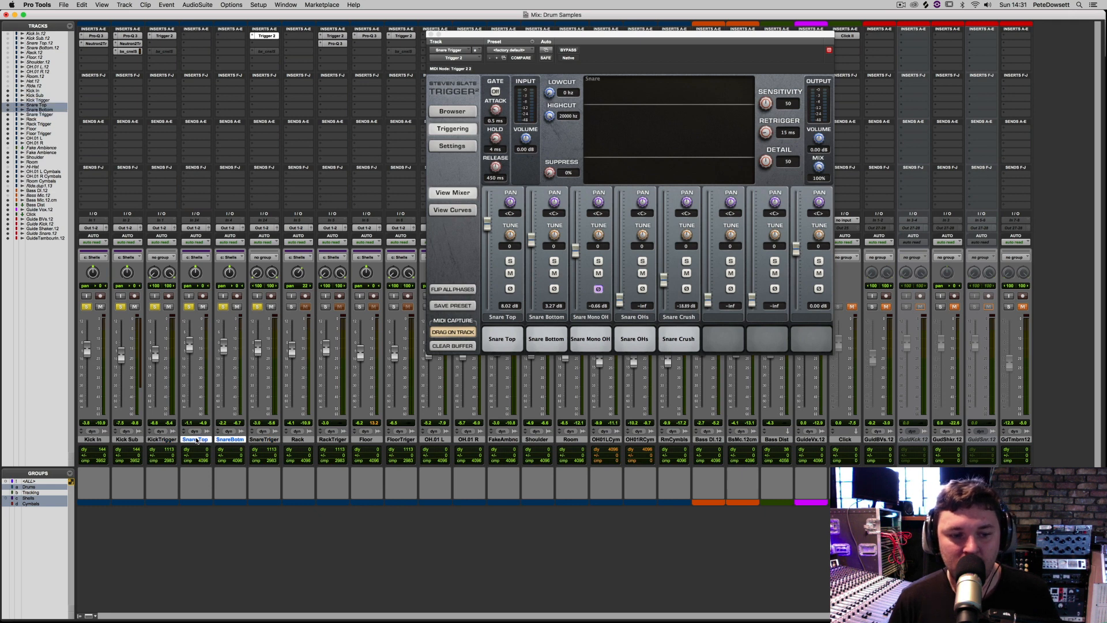
alt+click(241, 442)
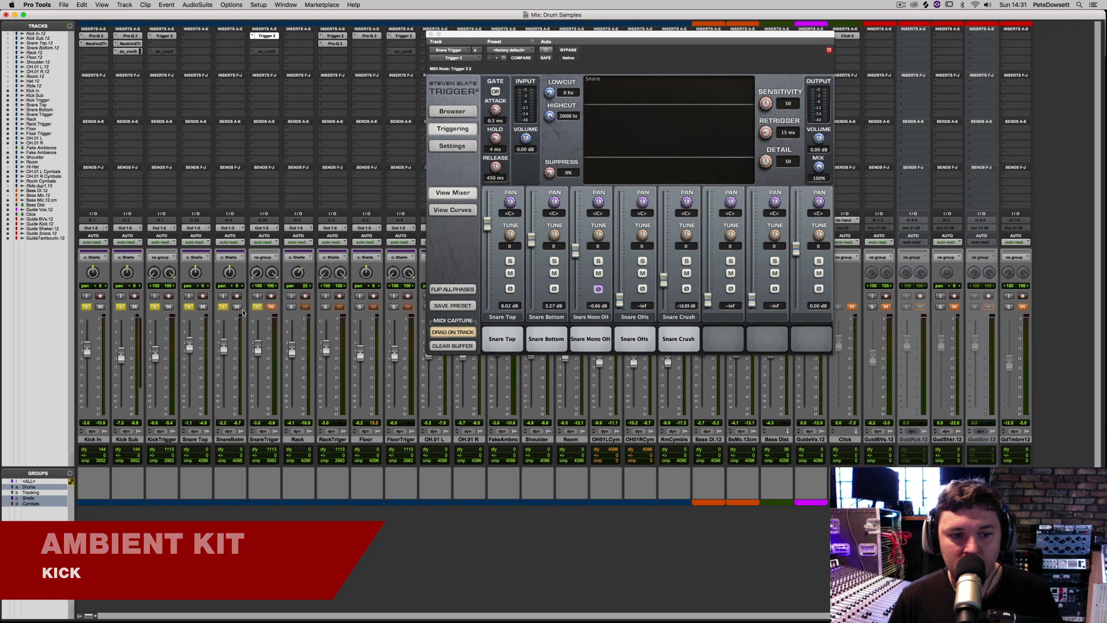
- Open Trigger 2 on the Kick Trigger track and mute all six rock kick samples from Kick In to Kick Room
click(165, 37)
click(510, 274)
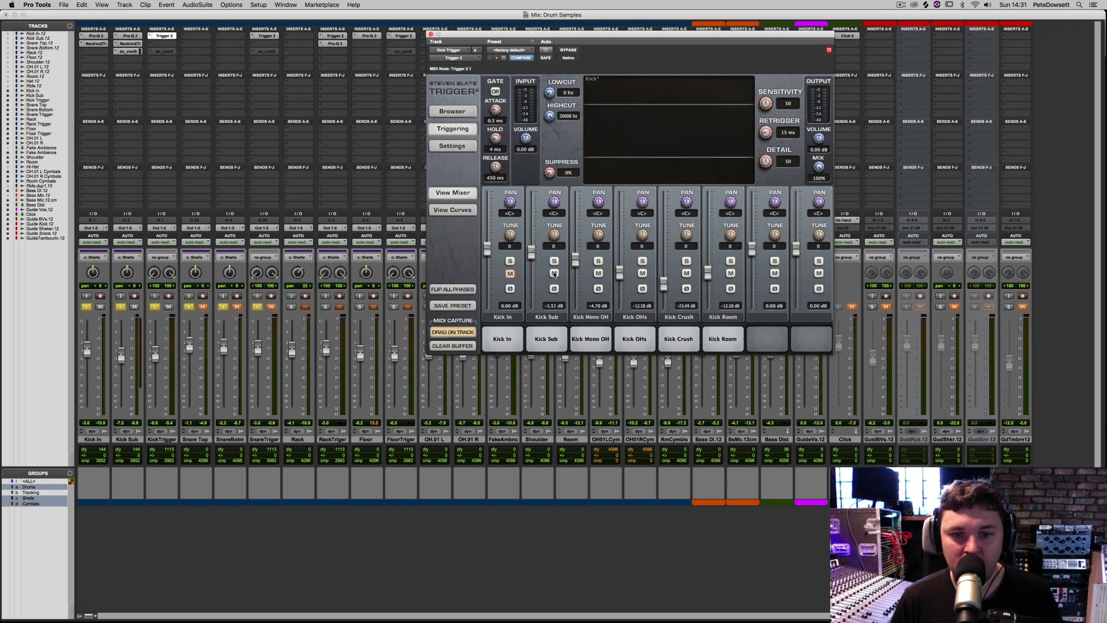
click(598, 273)
click(642, 274)
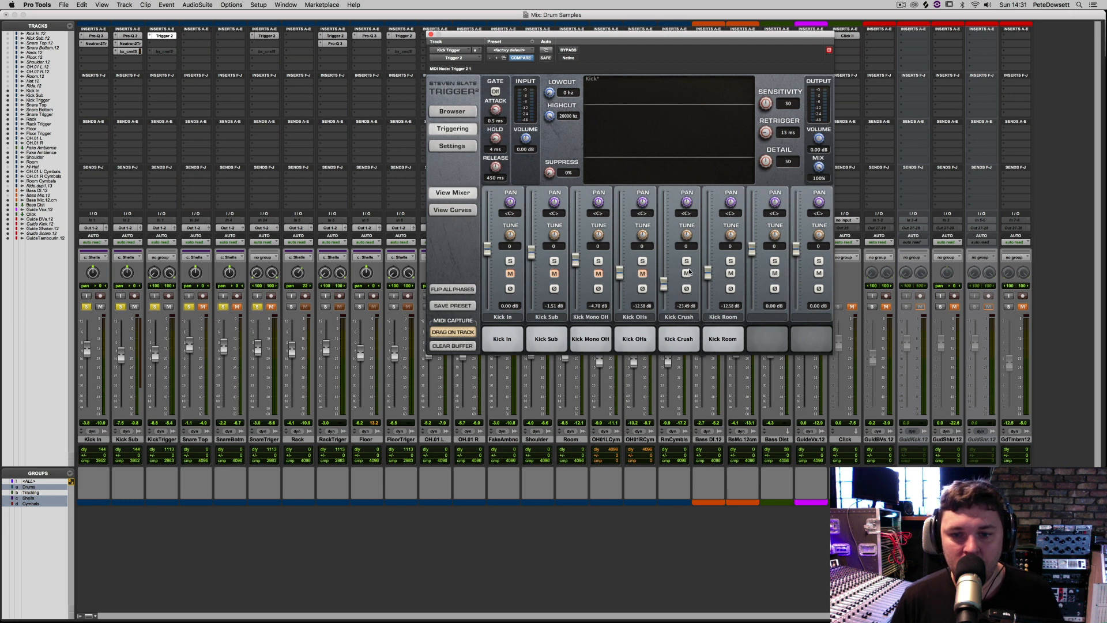
click(730, 273)
- Load Kick Smash Ambience OS.wav from the One Shots Drum Smash Ambience folder into the seventh slot and show the triggering mixer
click(452, 111)
click(486, 137)
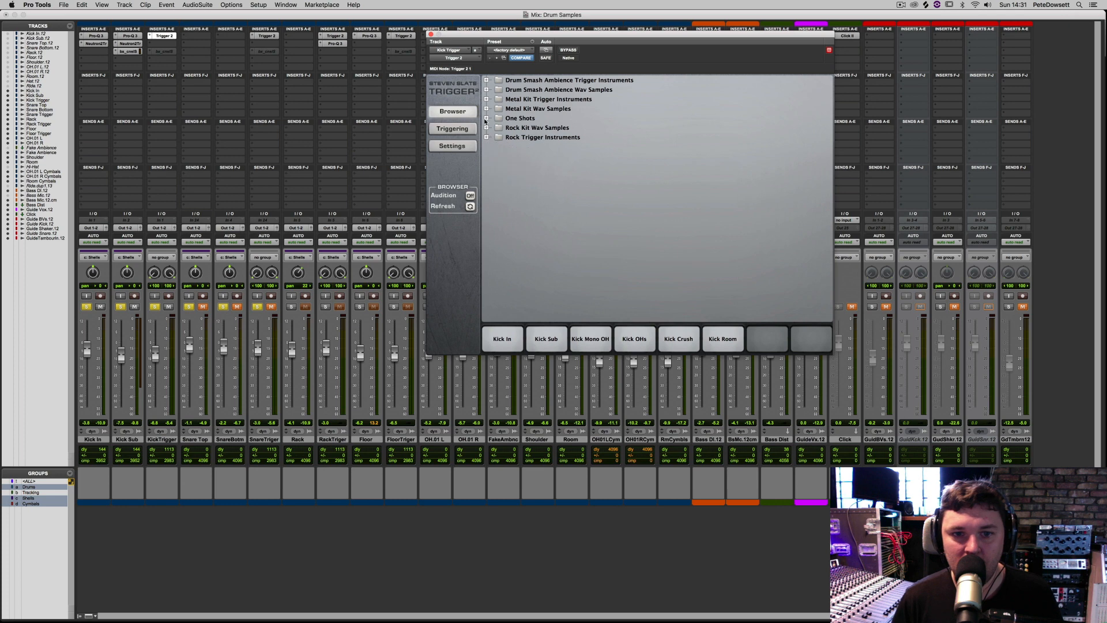
click(486, 118)
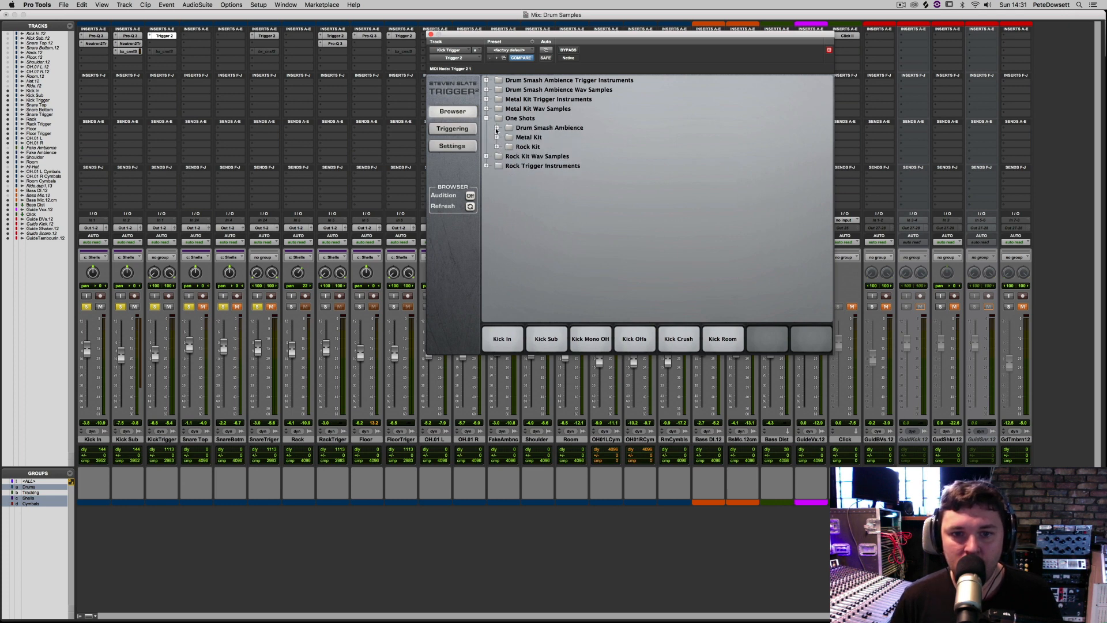
click(496, 128)
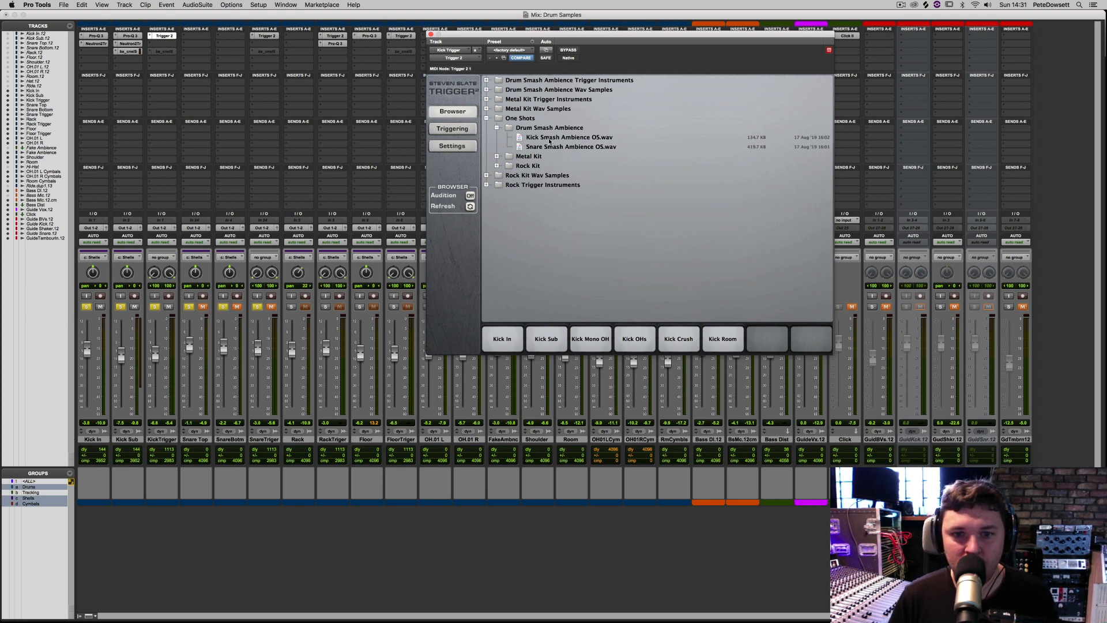
drag(546, 140, 770, 341)
click(452, 129)
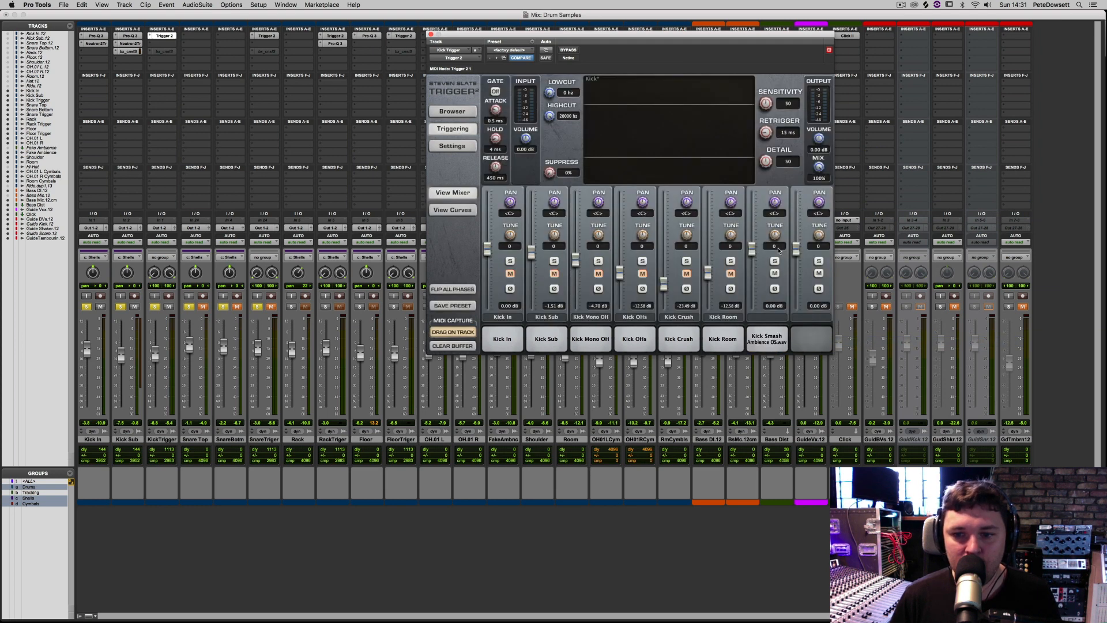
- Compare the Kick Smash Ambience sample in and out of the mix at 0.00 dB and pull its level down to -inf
drag(752, 266, 743, 331)
alt+click(751, 301)
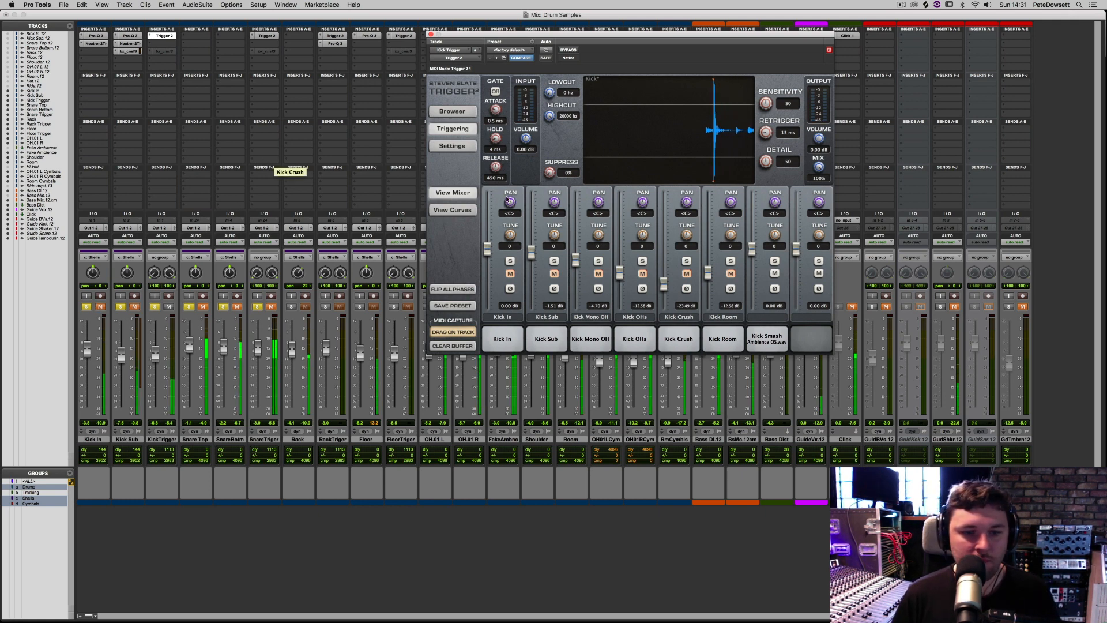
click(775, 273)
click(775, 273)
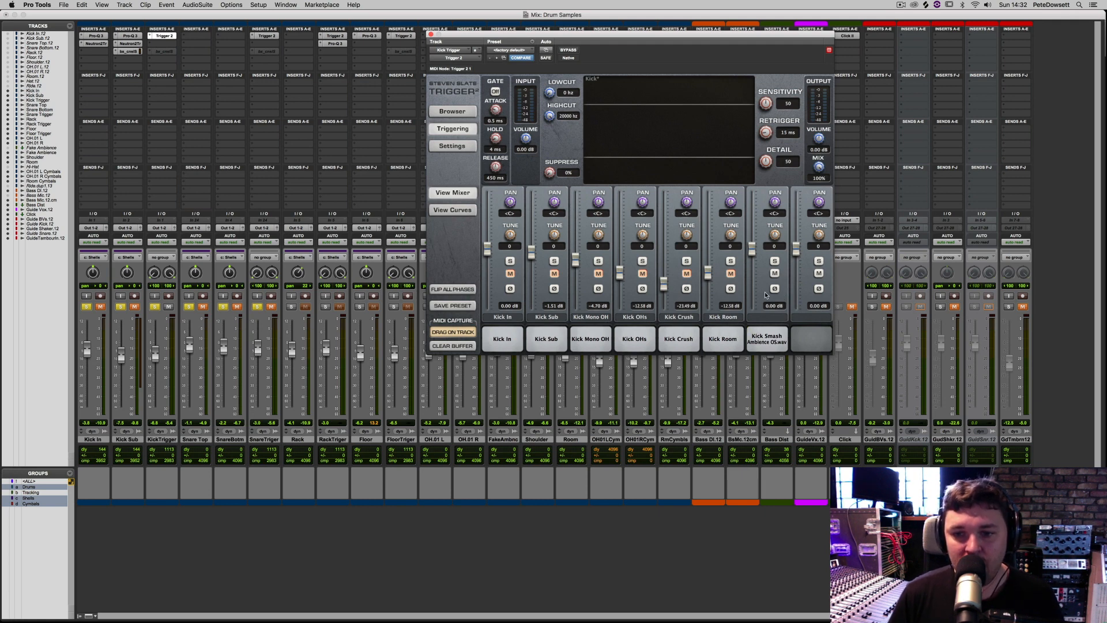
drag(752, 256, 751, 344)
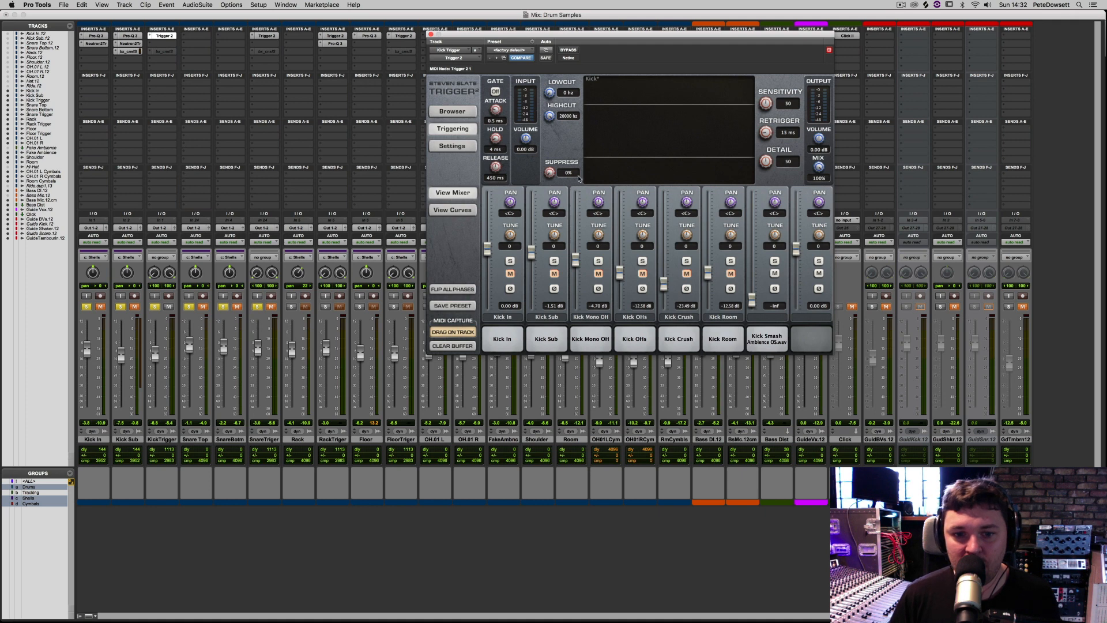
- Unmute all six rock kick samples from Kick In to Kick Room on the Kick Trigger track
click(510, 274)
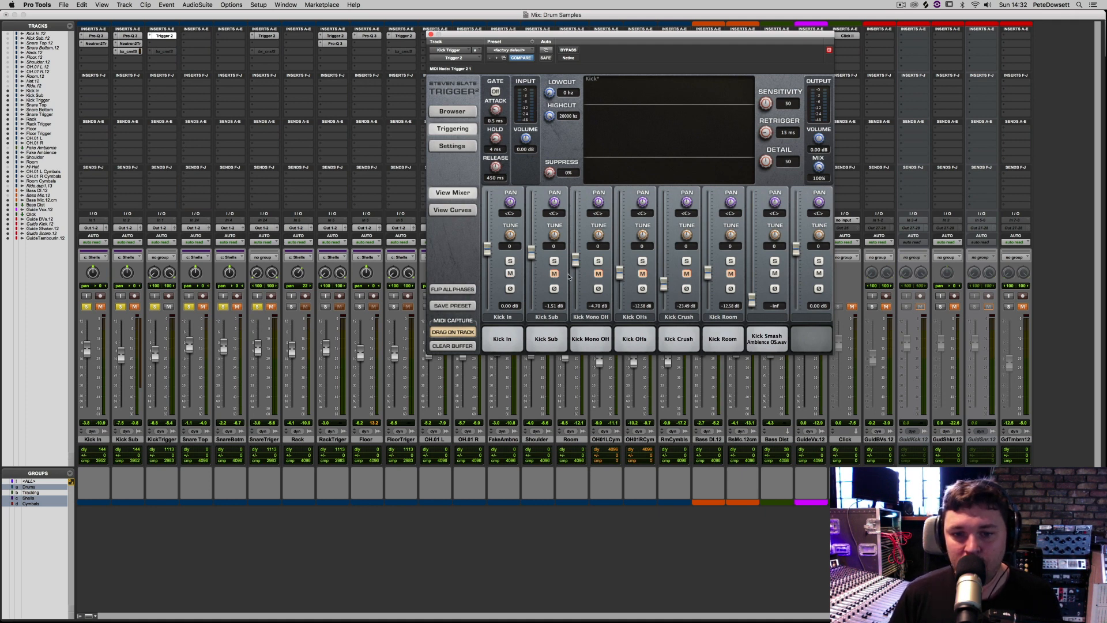
click(554, 273)
click(599, 273)
click(641, 273)
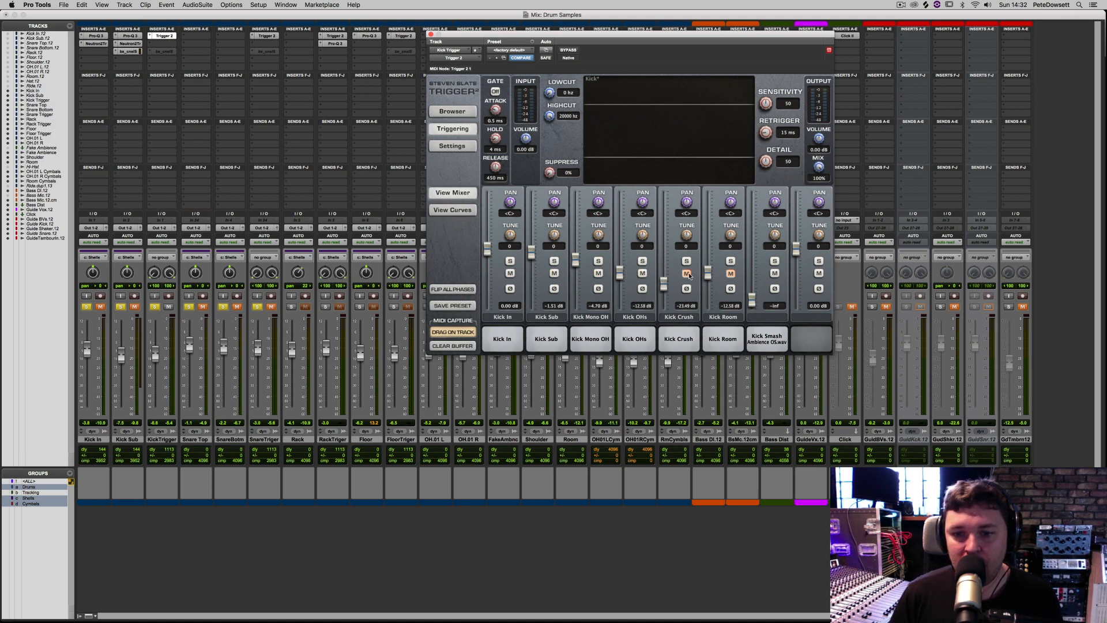
click(686, 274)
click(730, 274)
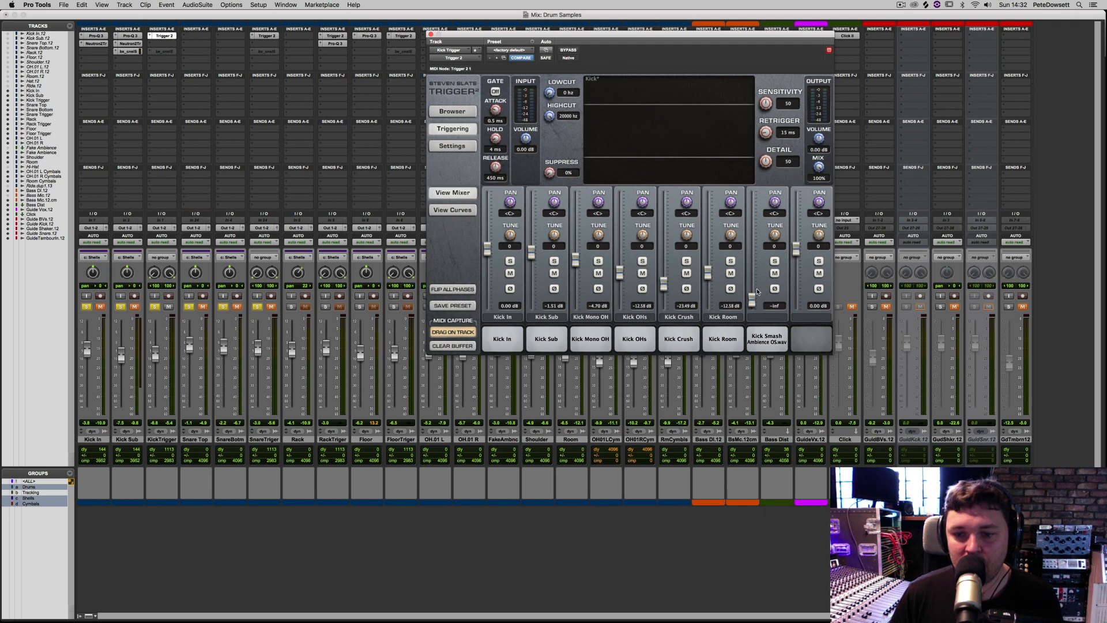
- Play the mix, raise the Kick Smash Ambience sample to -9.01 dB and compare it muted and unmuted
key(space)
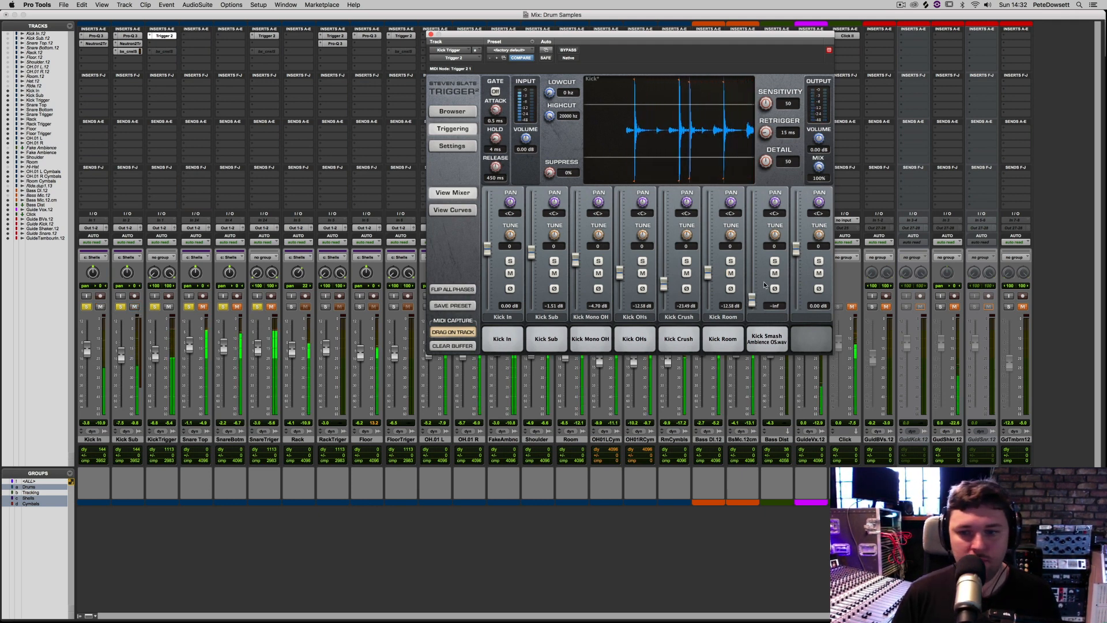
drag(752, 298, 751, 266)
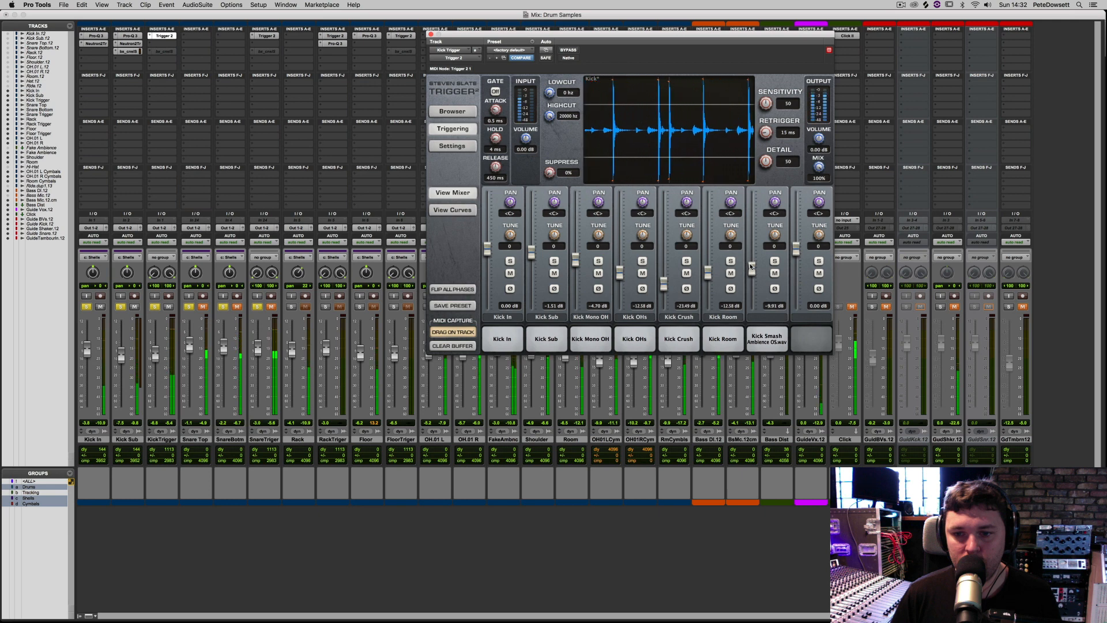
click(775, 273)
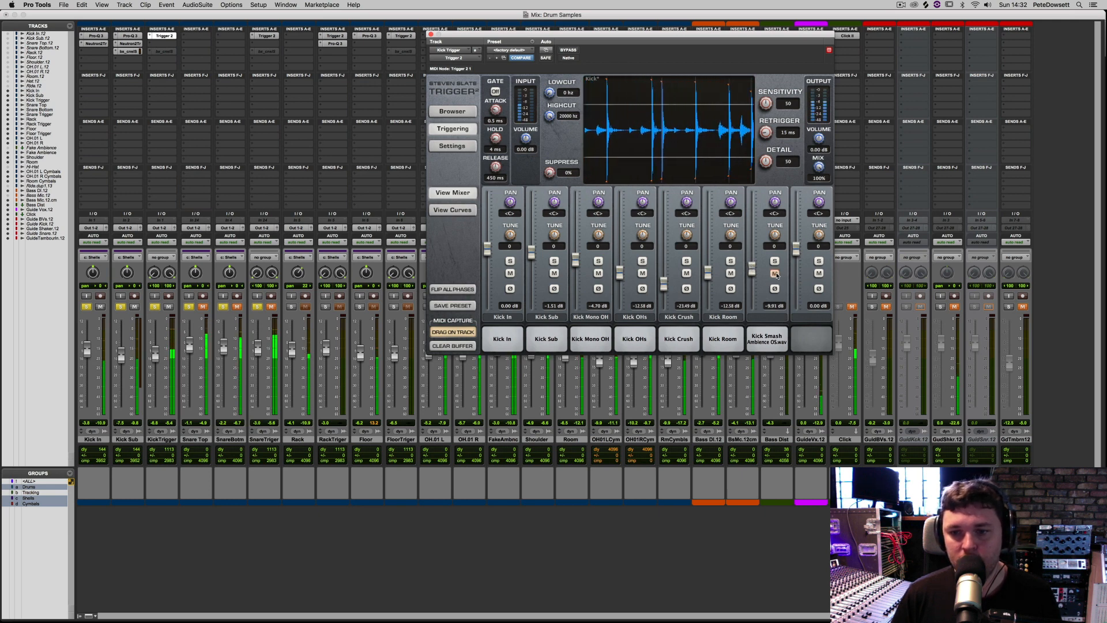
click(775, 274)
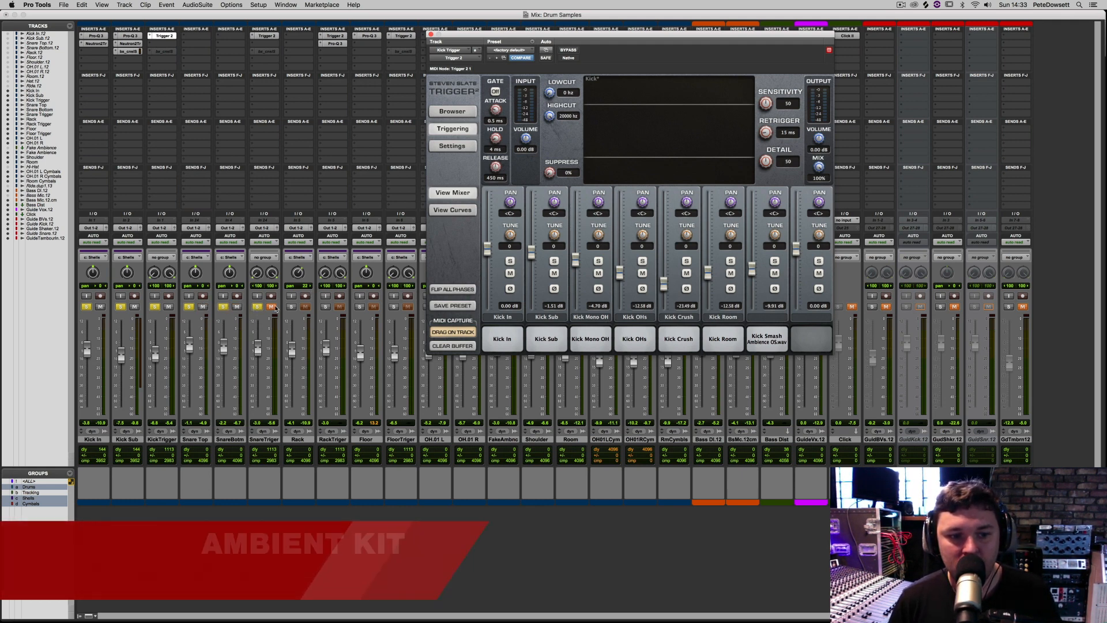
- Load Snare Smash Ambience OS.wav from One Shots Drum Smash Ambience into the Snare Trigger track's sixth slot and show the triggering mixer
click(273, 37)
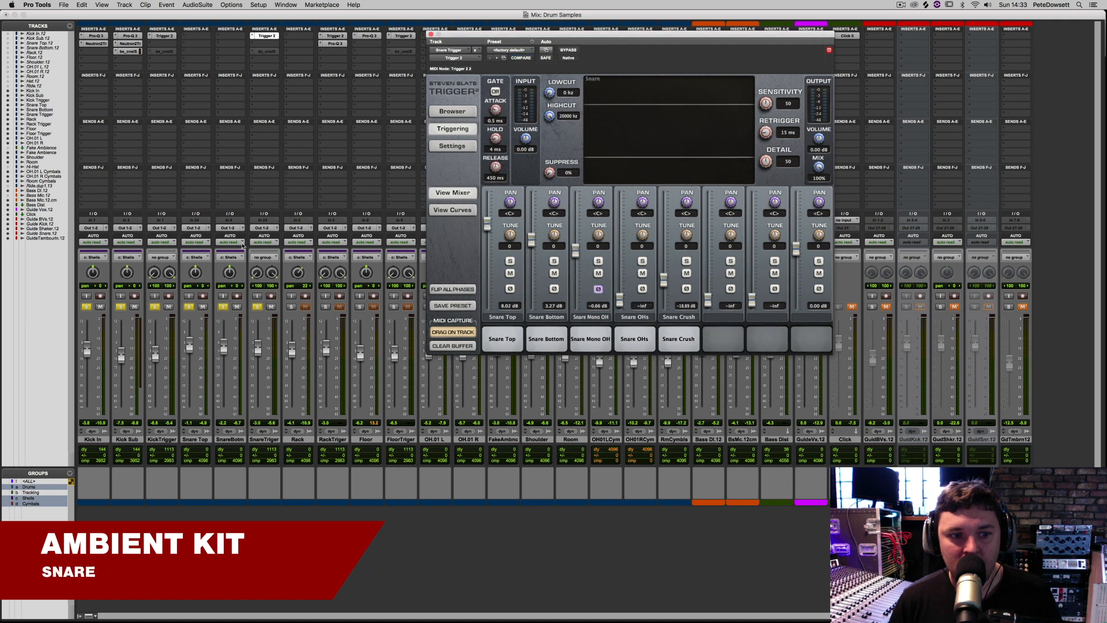
click(452, 111)
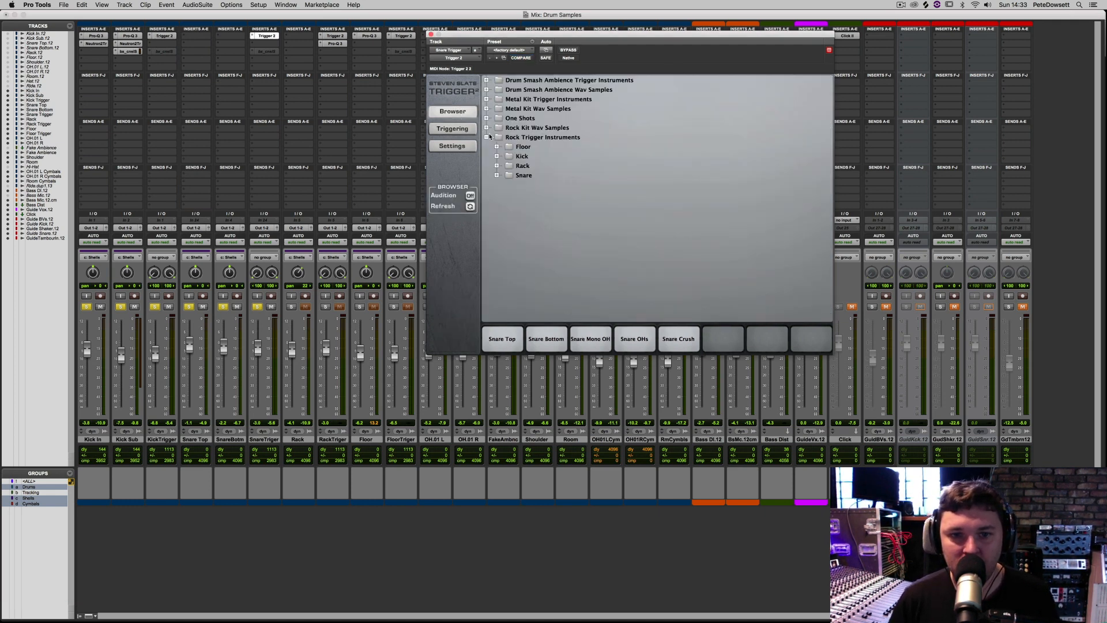
click(486, 137)
click(486, 117)
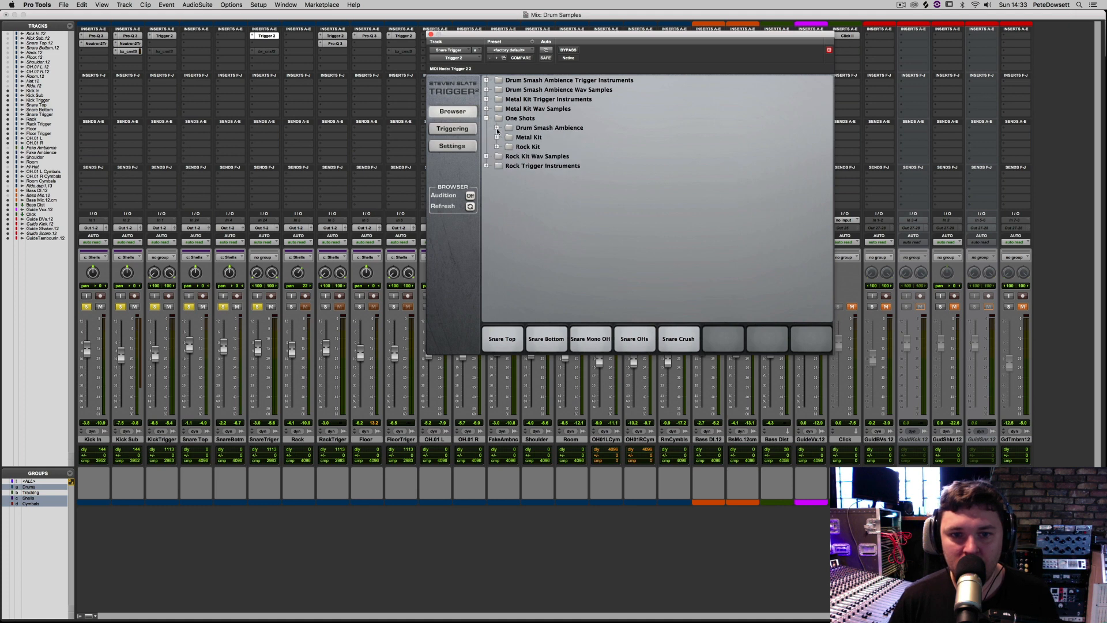
click(497, 128)
drag(563, 149, 723, 338)
click(438, 128)
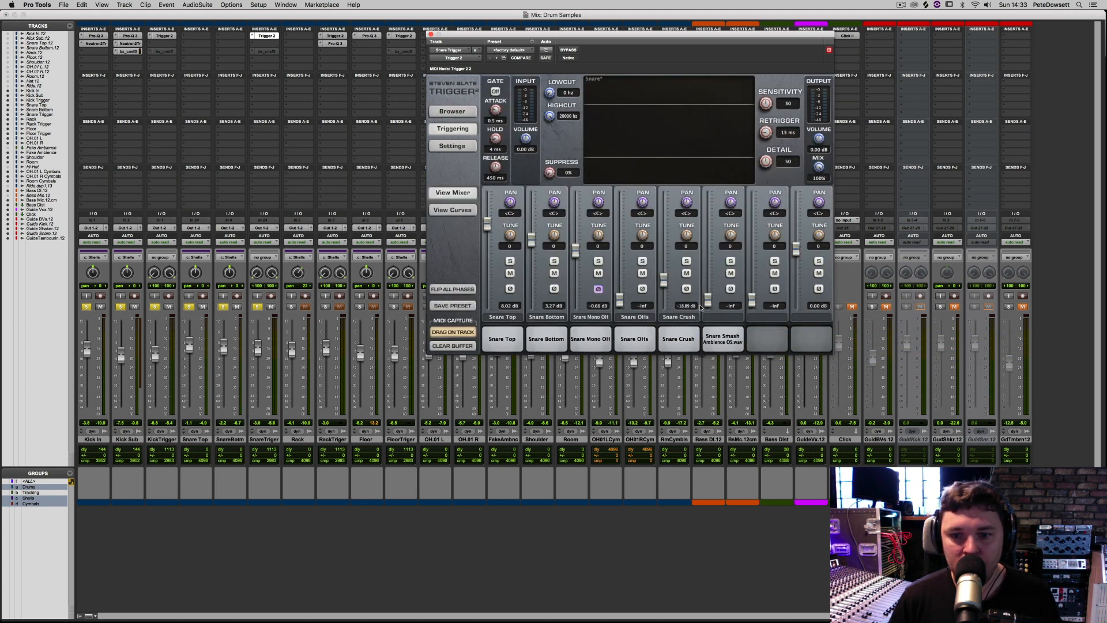
- Audition the Snare Smash Ambience sample in and out of the mix, set its level to -6.28 dB and solo it
key(space)
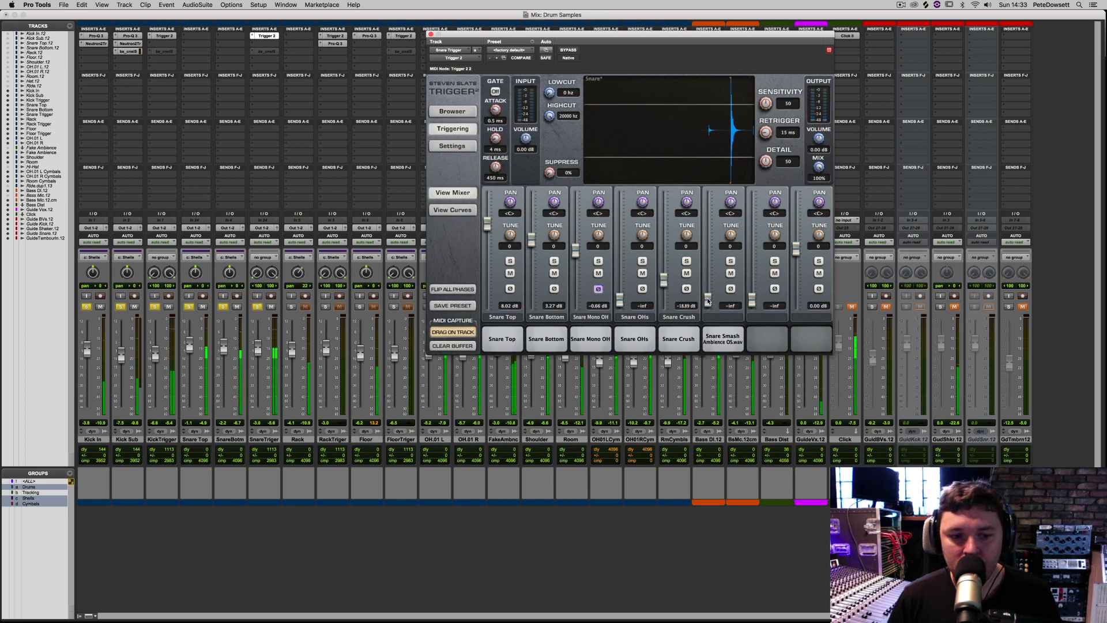
drag(708, 300, 706, 257)
click(730, 273)
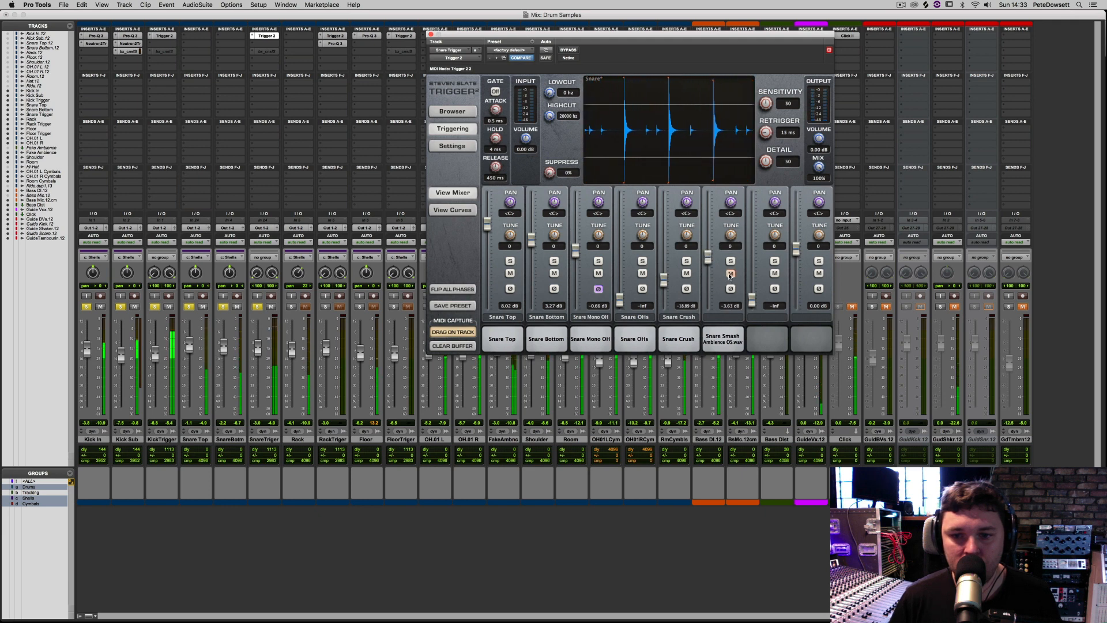
click(729, 273)
drag(708, 258, 707, 267)
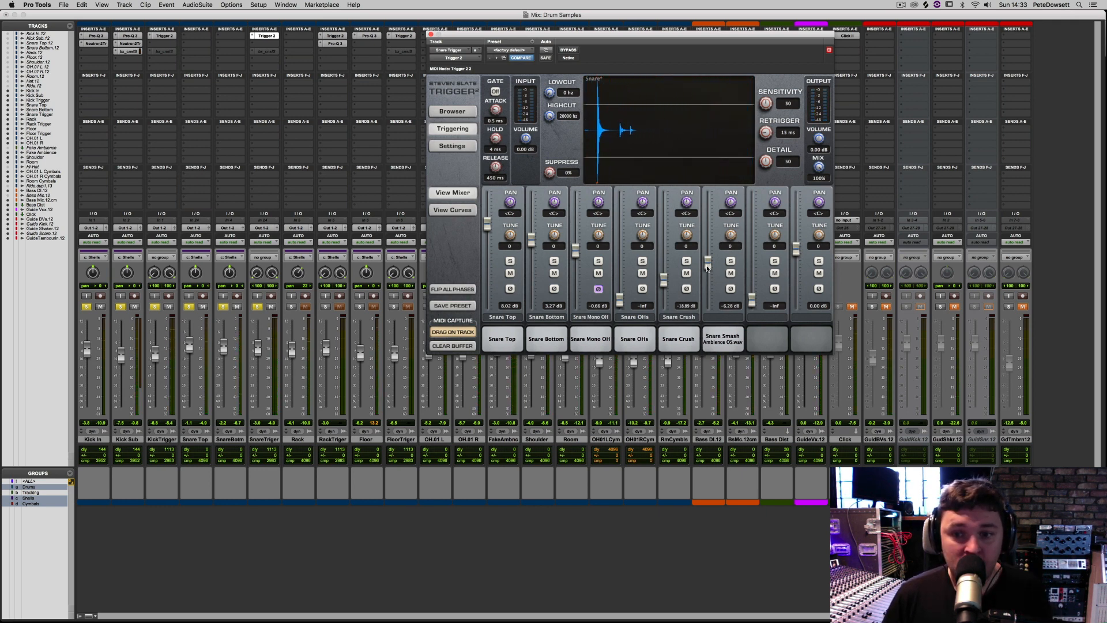
click(731, 262)
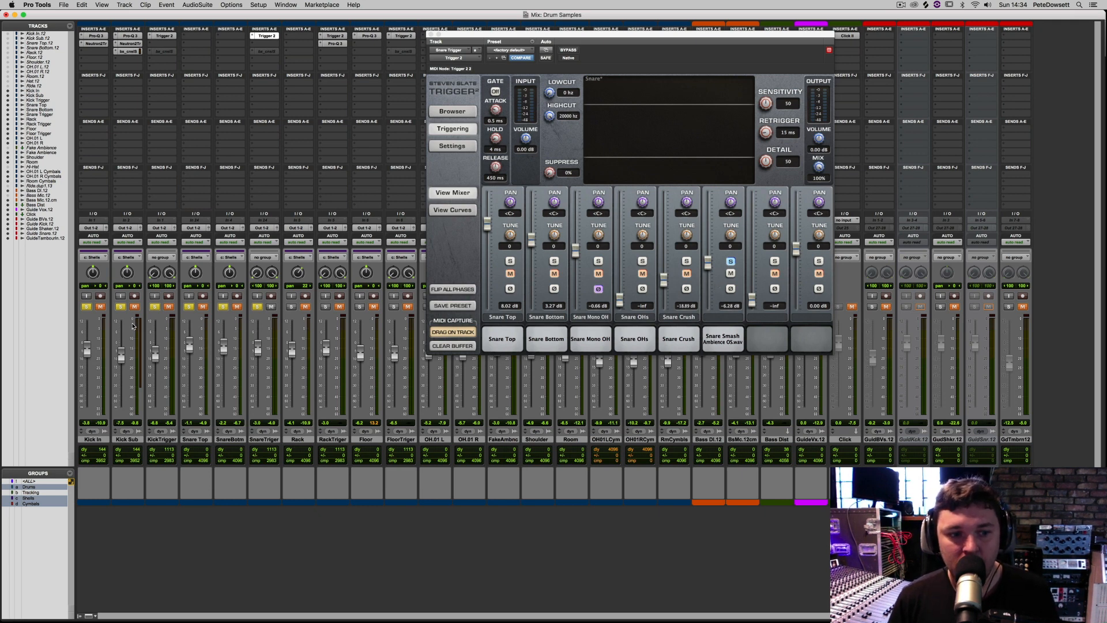
- Unmute the Kick In track and select the tracks from Kick In to Snare Trigger
click(102, 307)
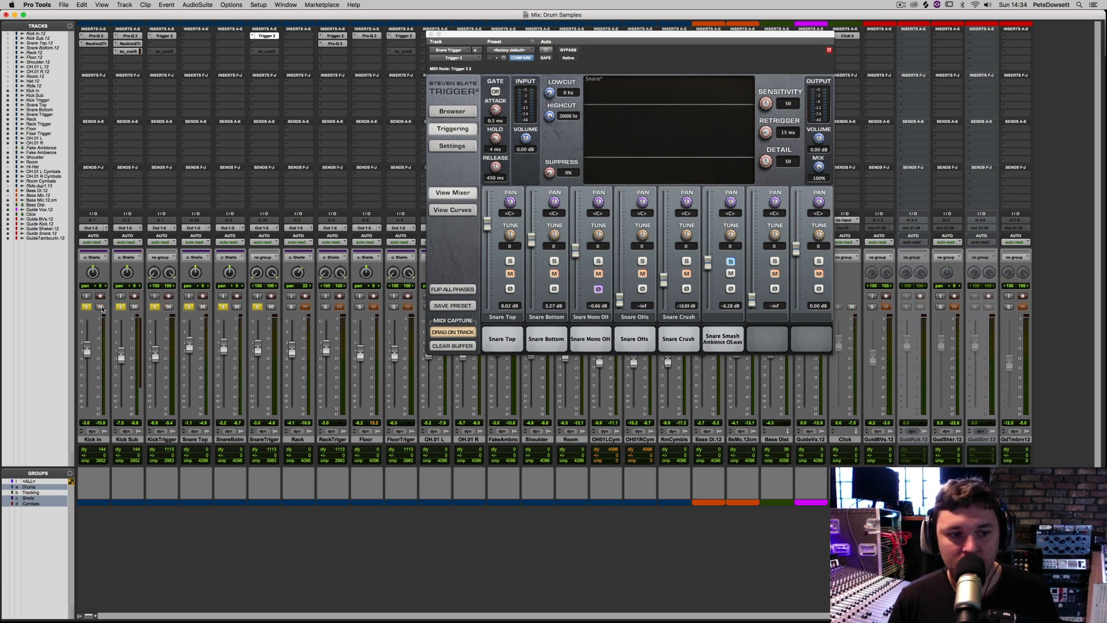
click(259, 440)
shift+click(98, 440)
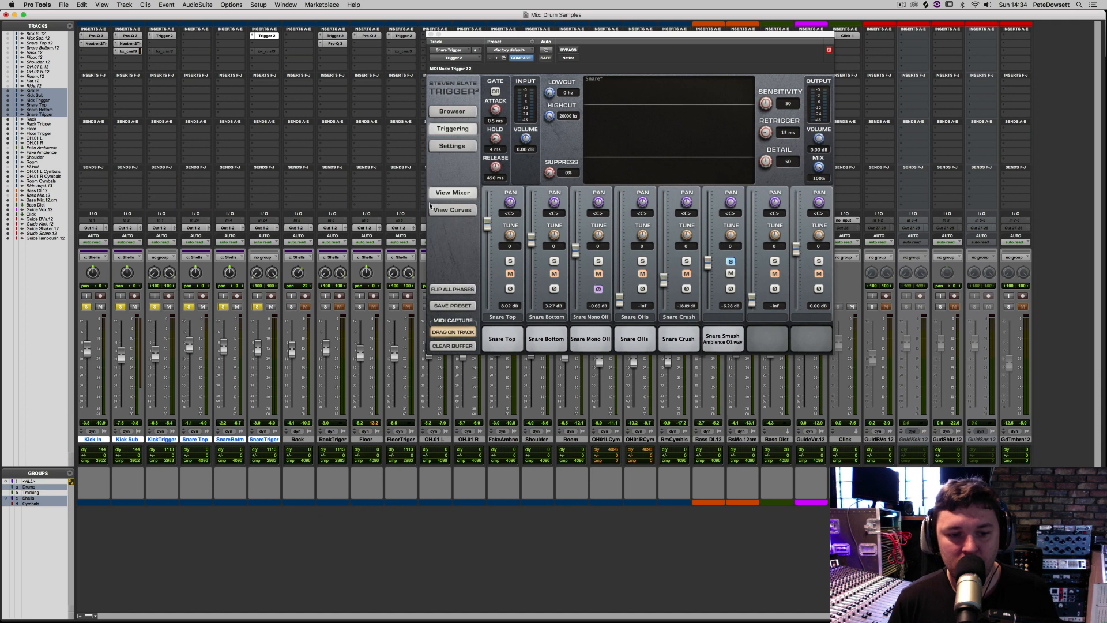
- Solo the tracks from Rack to OH.01 R, start playback and clear the track selection
drag(489, 36, 585, 26)
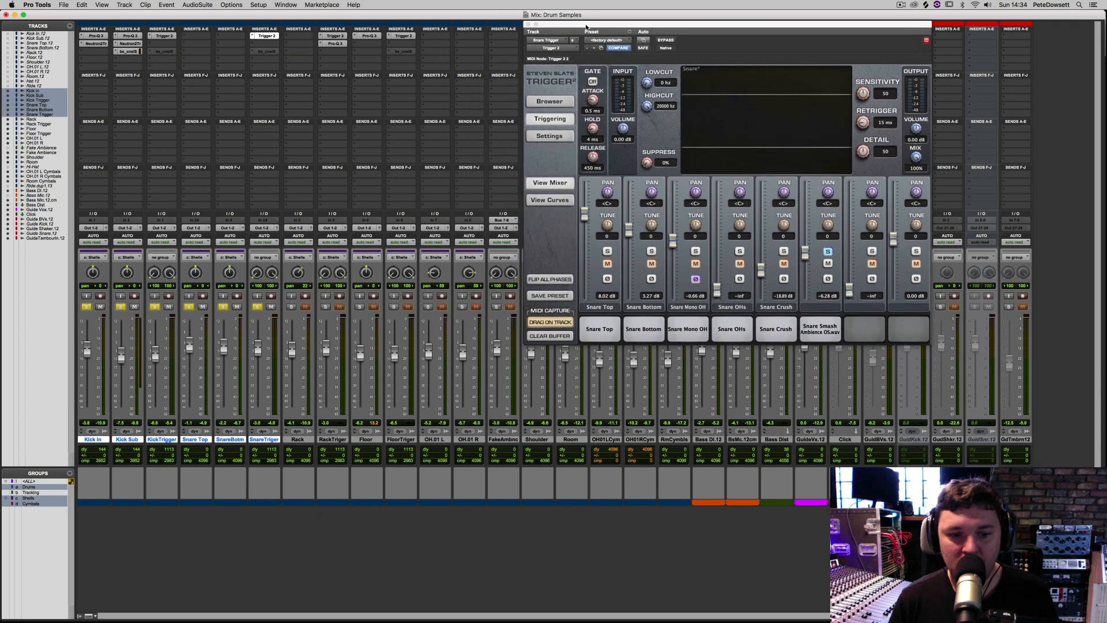
click(292, 440)
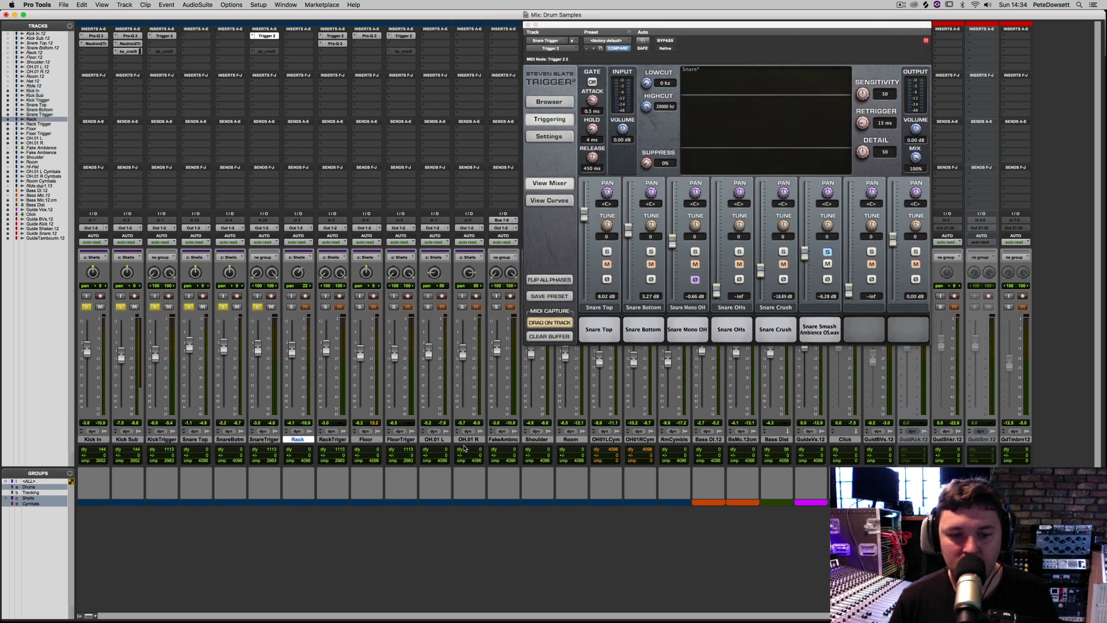
shift+click(465, 440)
alt+shift+click(429, 308)
key(space)
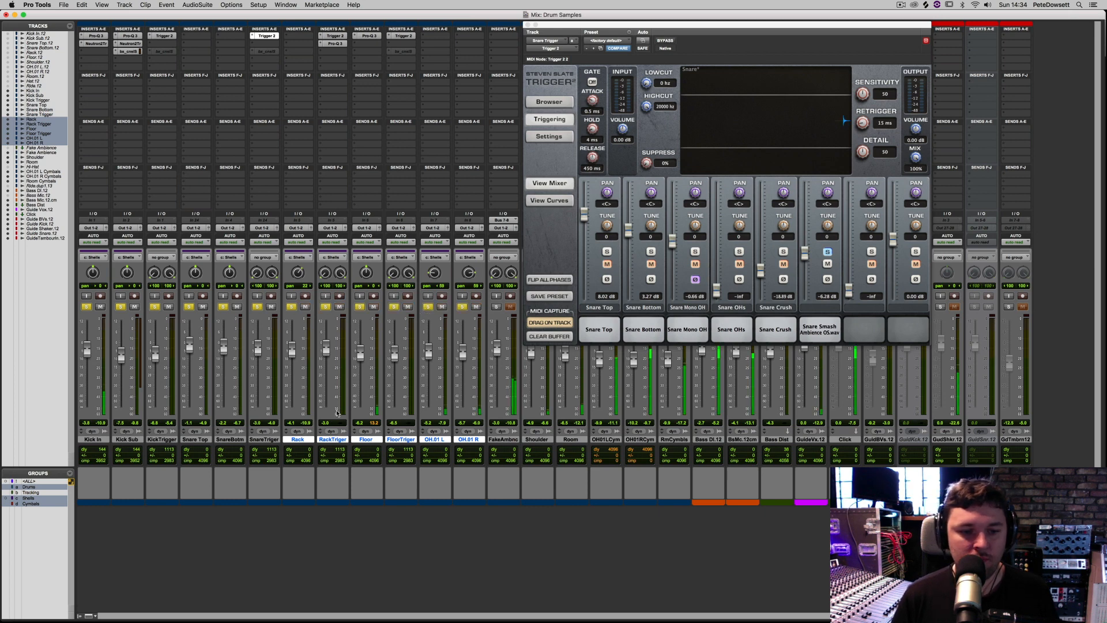
alt+click(296, 441)
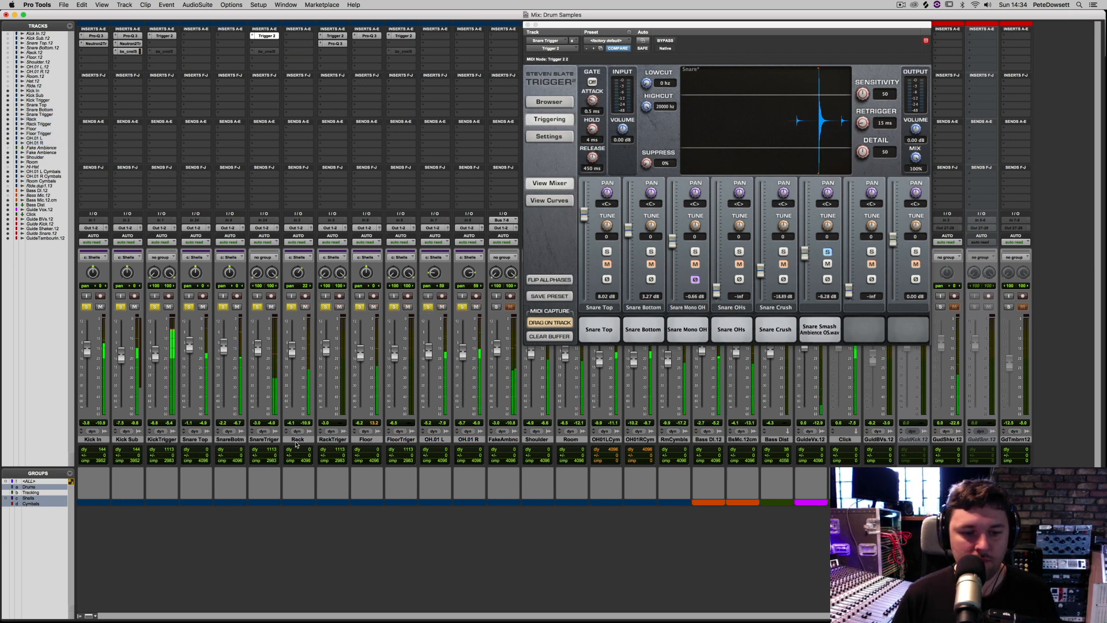
- Select the Kick Trigger and Snare Trigger tracks and toggle their mute during playback to compare the mix
click(167, 440)
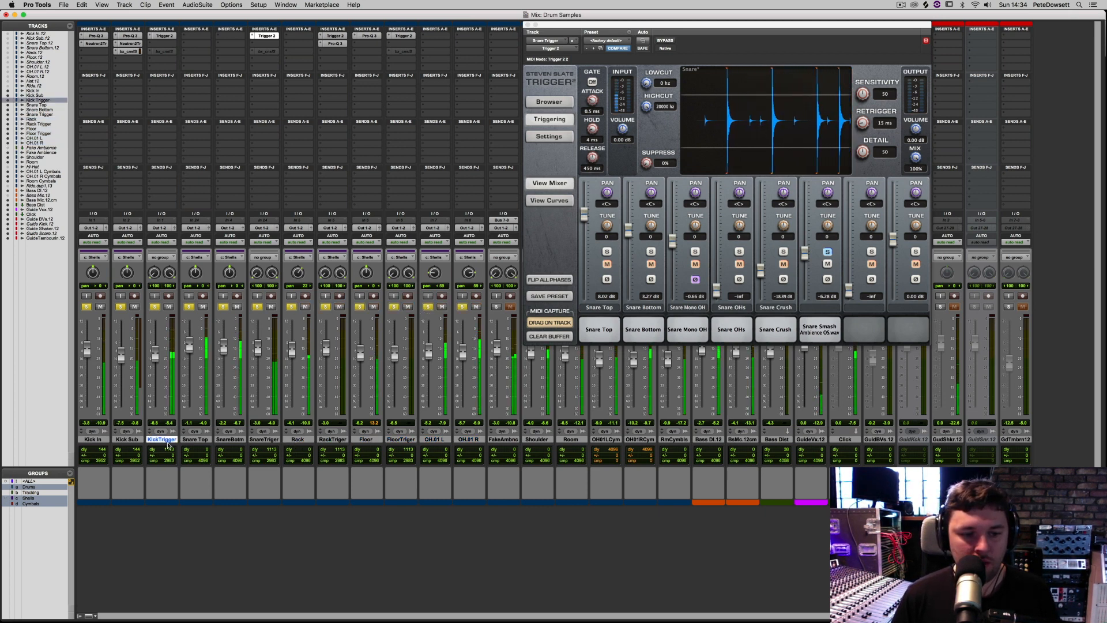
super+click(257, 440)
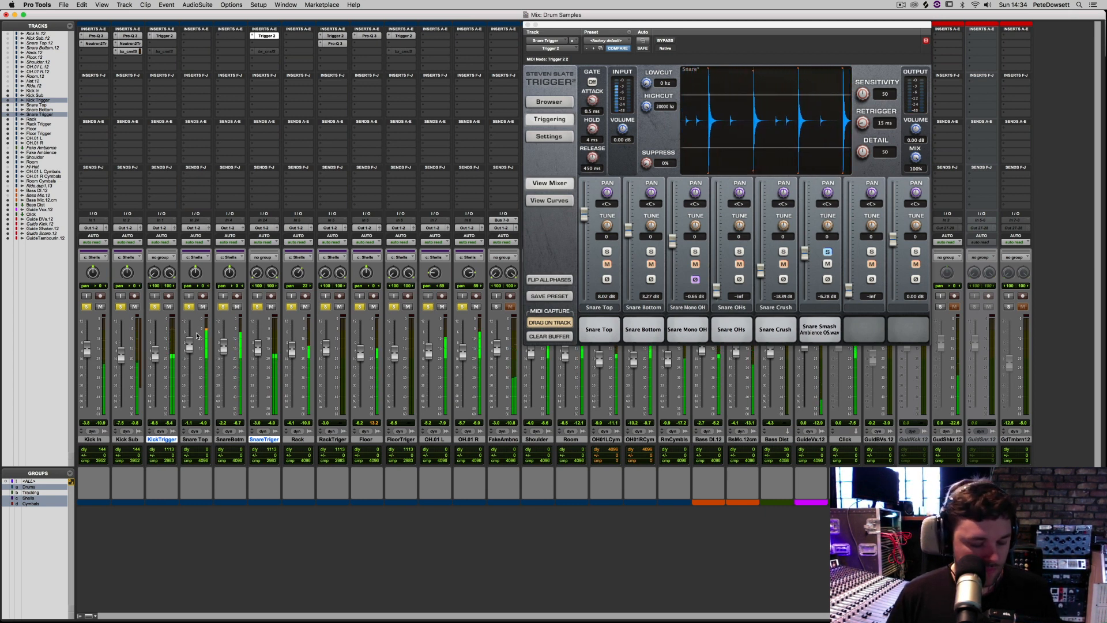
click(169, 306)
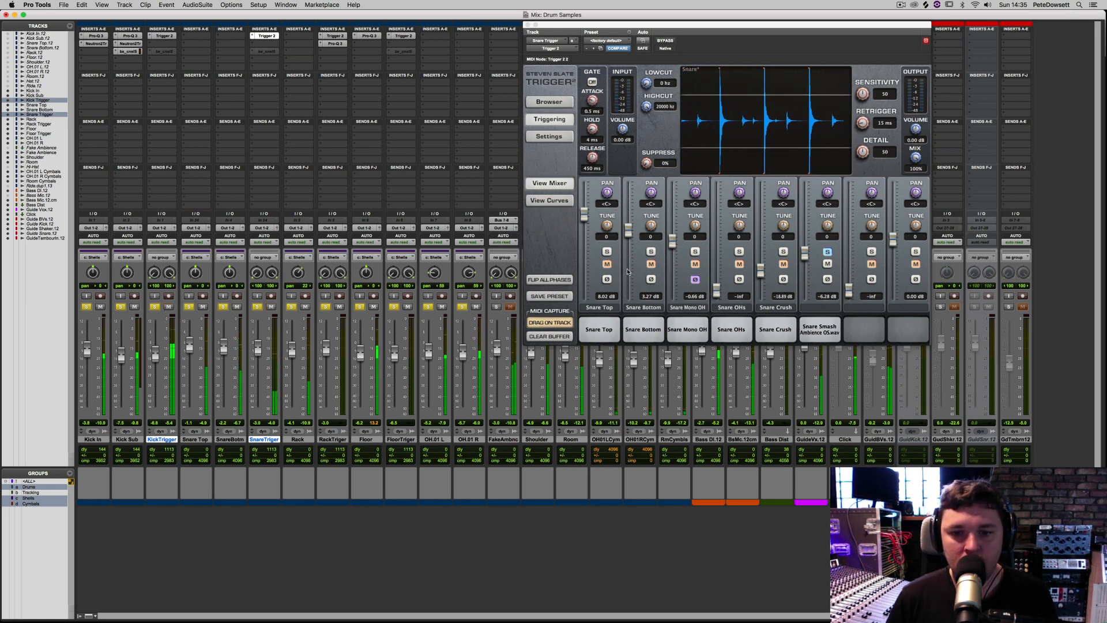
- Unsolo the Snare Smash Ambience sample, compare it muted and unmuted in the mix, and lower it to -8.09 dB
key(space)
click(663, 262)
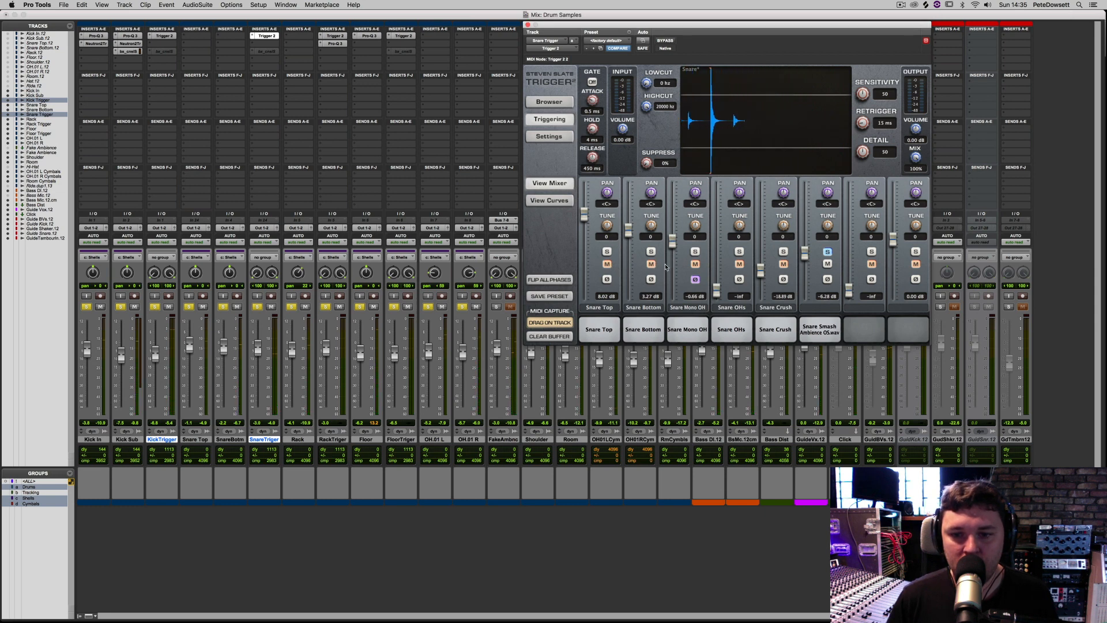
click(827, 251)
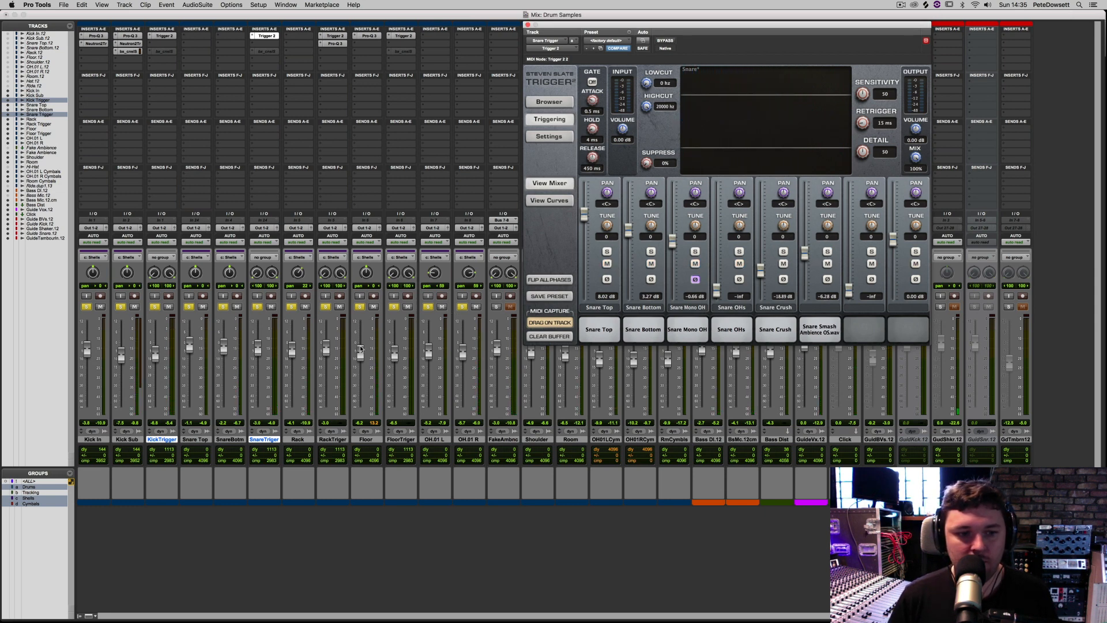
key(space)
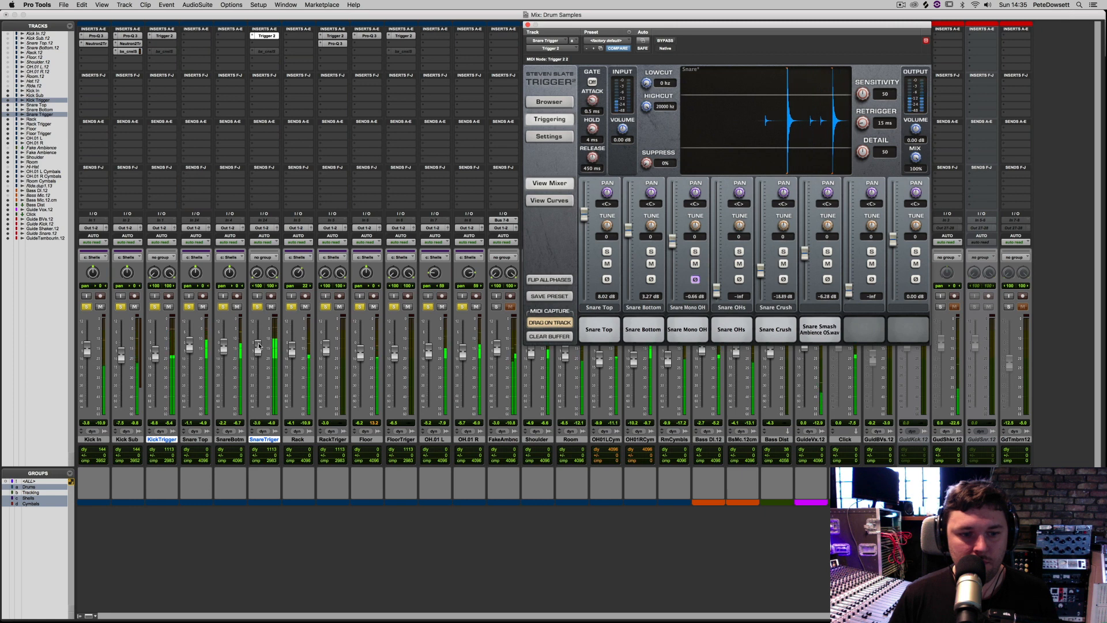
click(827, 264)
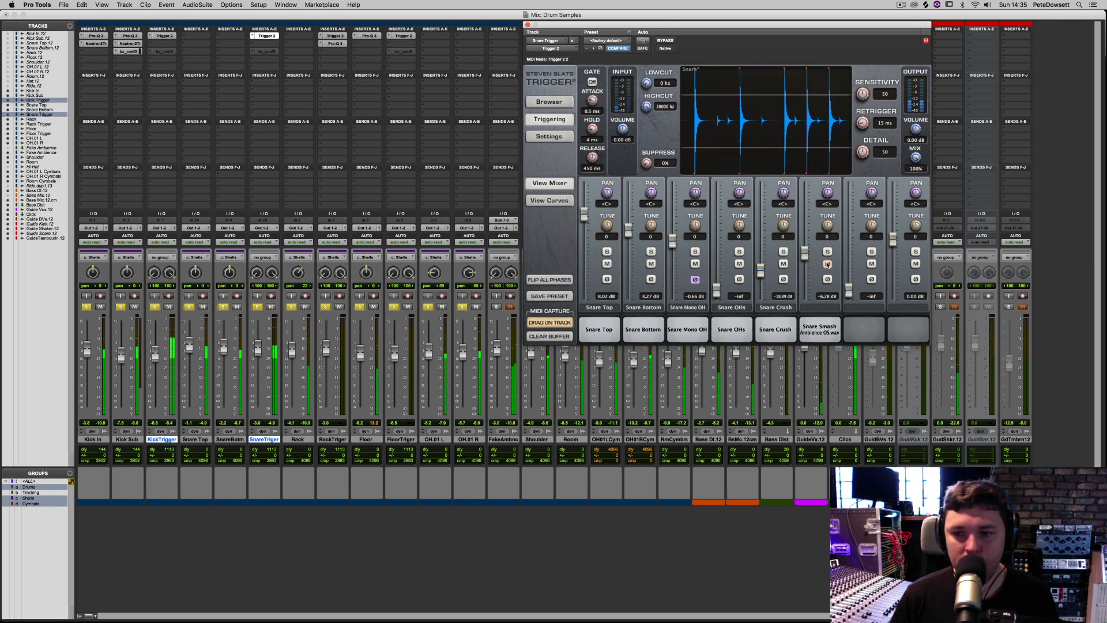
click(827, 264)
drag(805, 253, 804, 256)
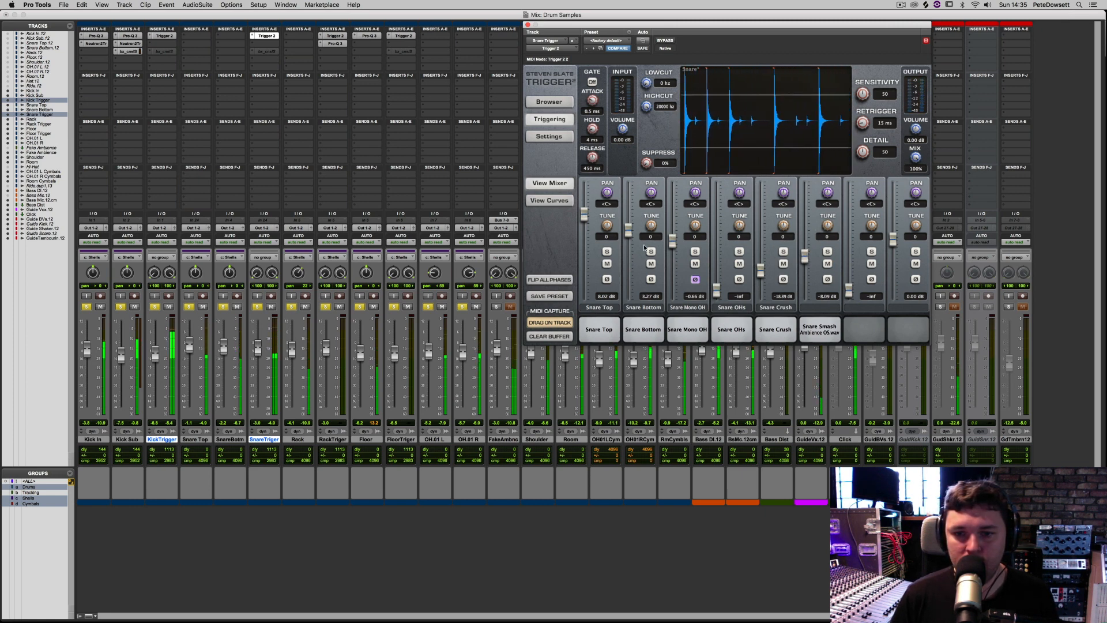
- Lower Snare Top to 5.25 dB, Snare Bottom to 1.06 dB and Snare Mono OH slightly, then compare with both trigger tracks muted
drag(584, 214, 674, 246)
drag(584, 222, 584, 224)
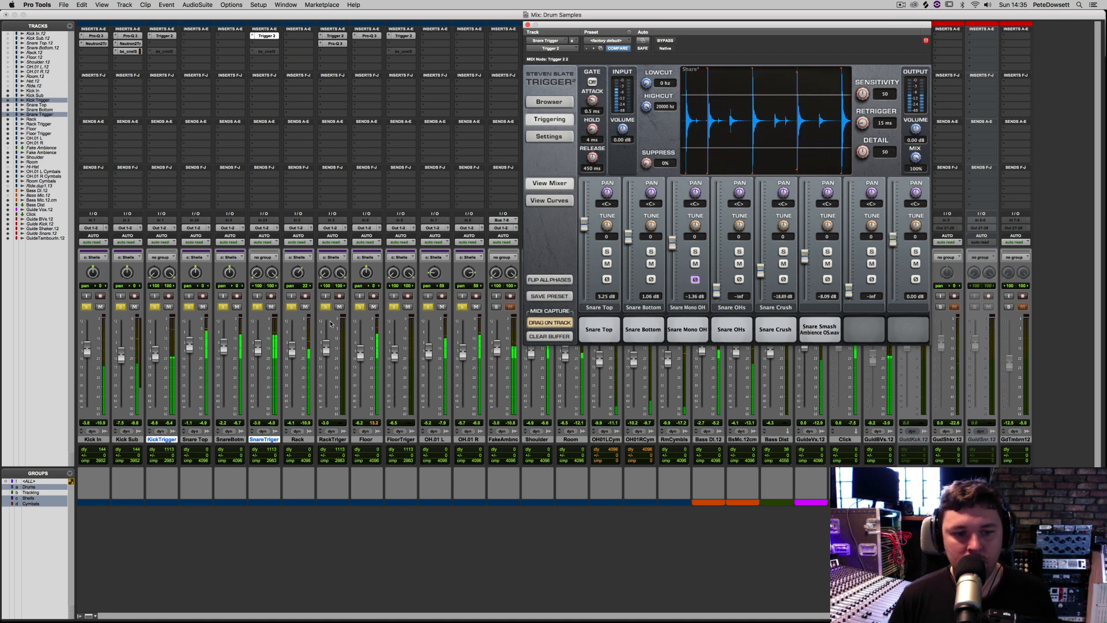
click(168, 306)
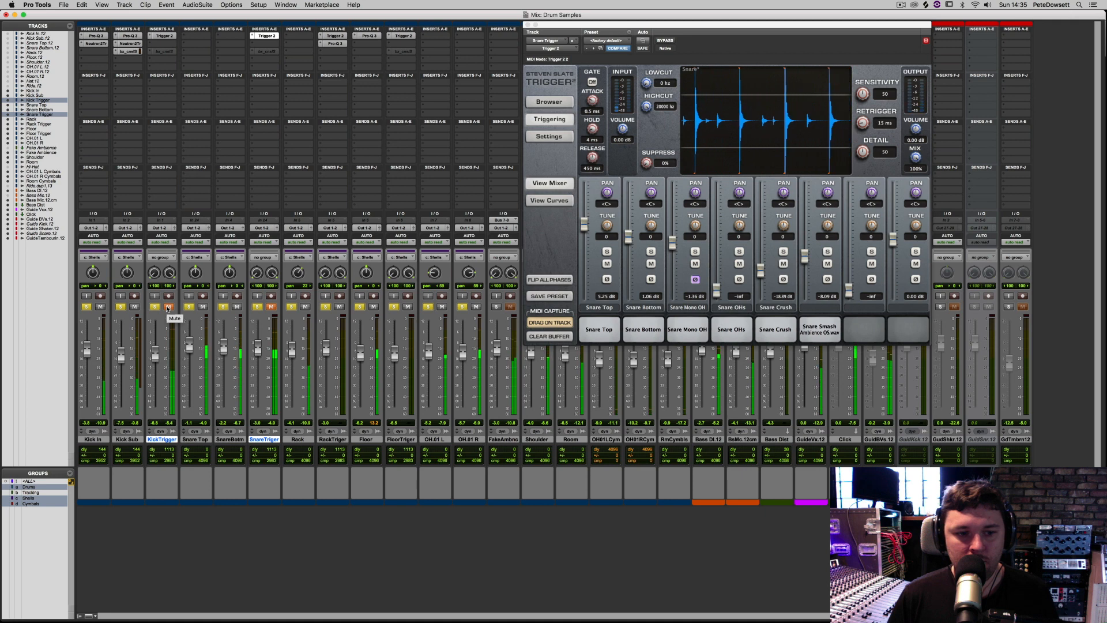
alt+shift+click(168, 308)
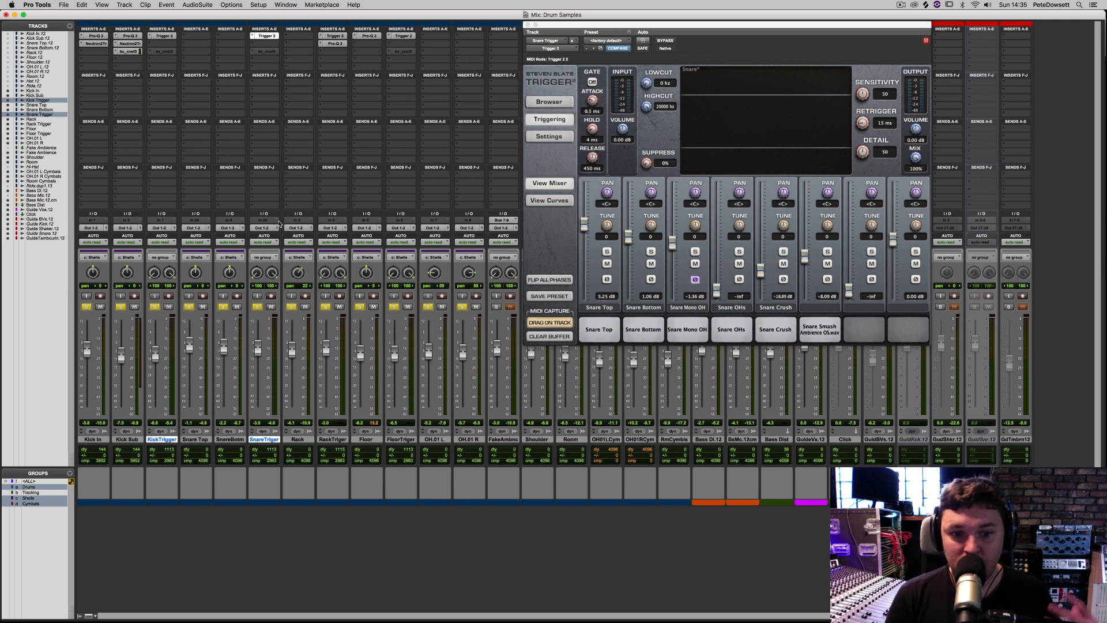
- Open the sample browser of Trigger 2 on the Floor Trigger track
click(399, 439)
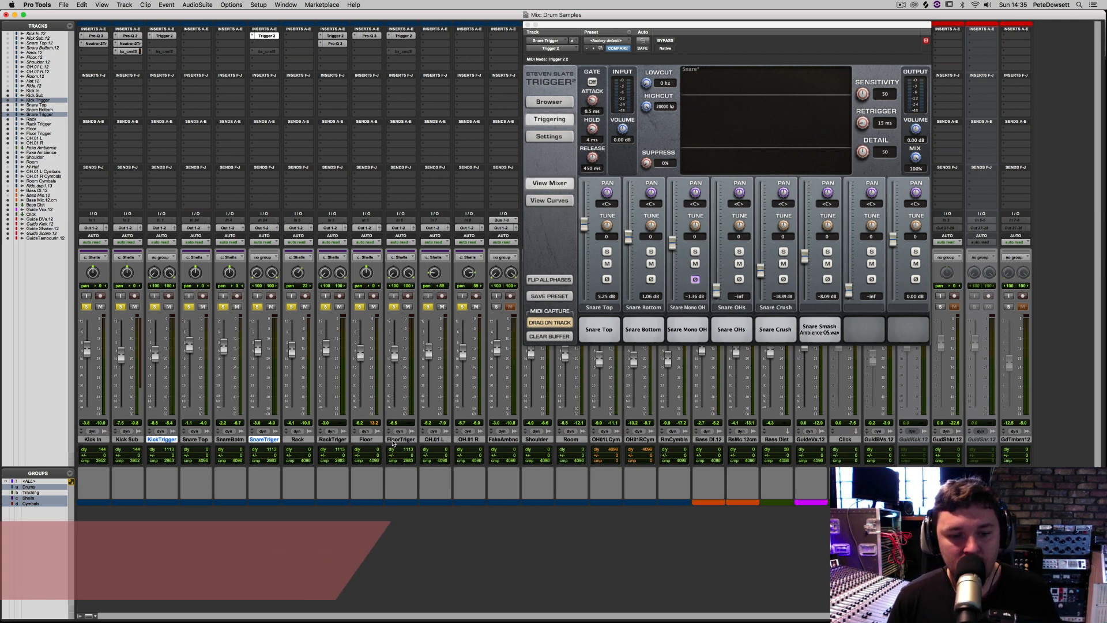
click(404, 36)
click(548, 136)
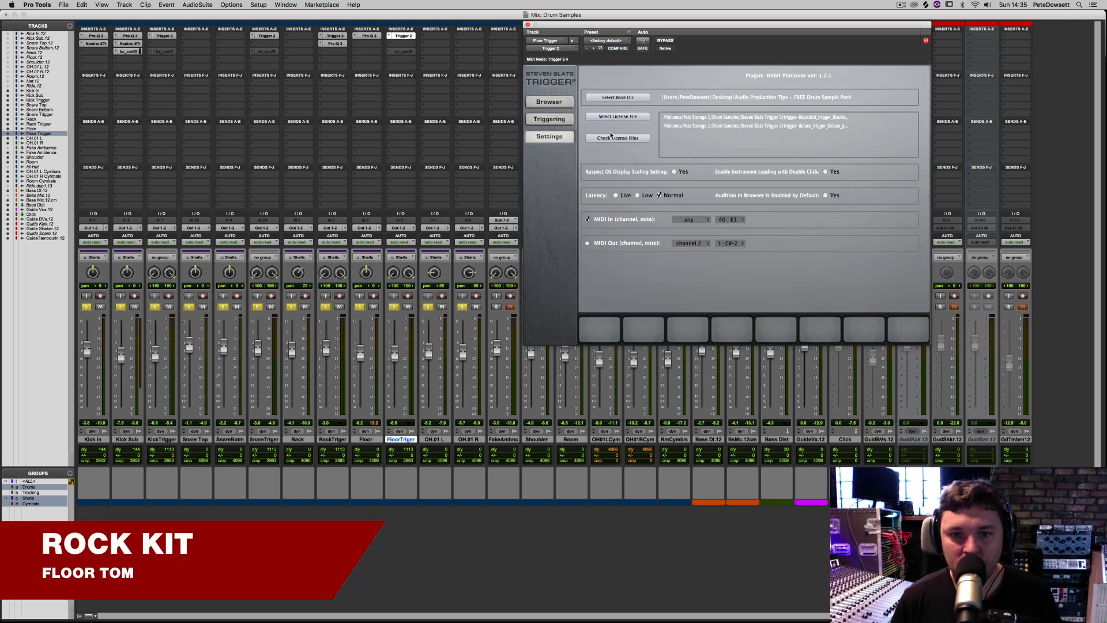
click(542, 103)
click(584, 118)
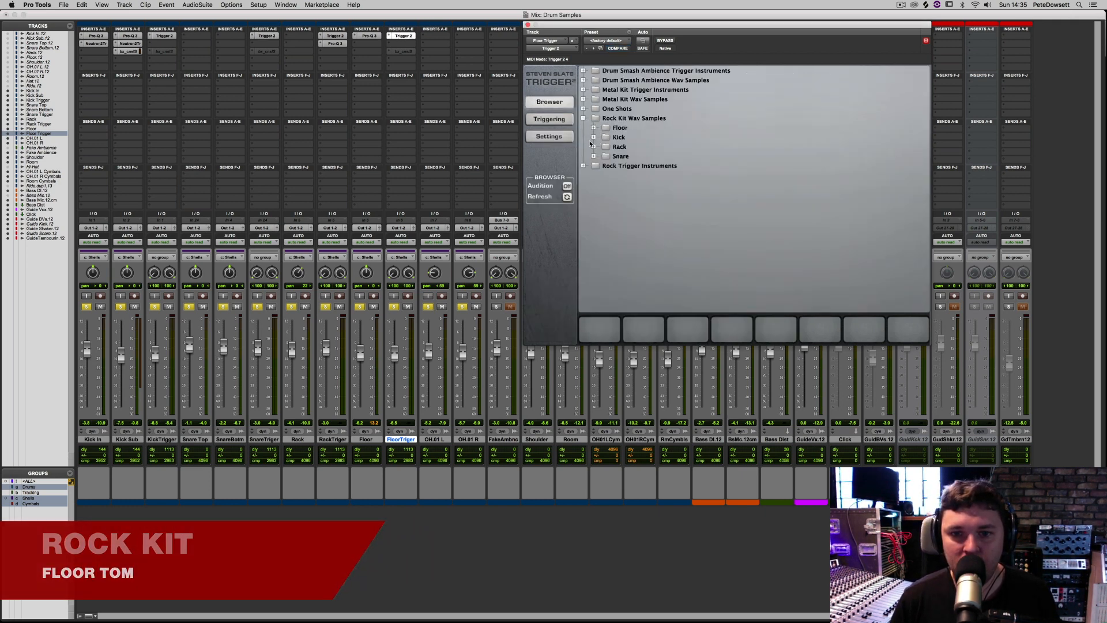
click(593, 128)
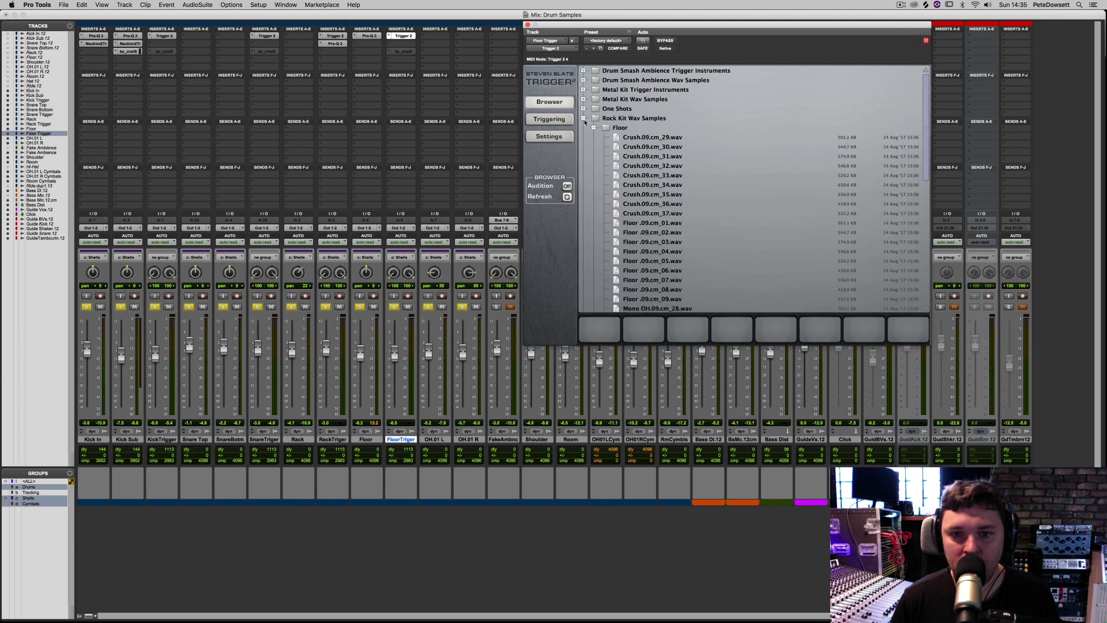
click(594, 128)
click(584, 118)
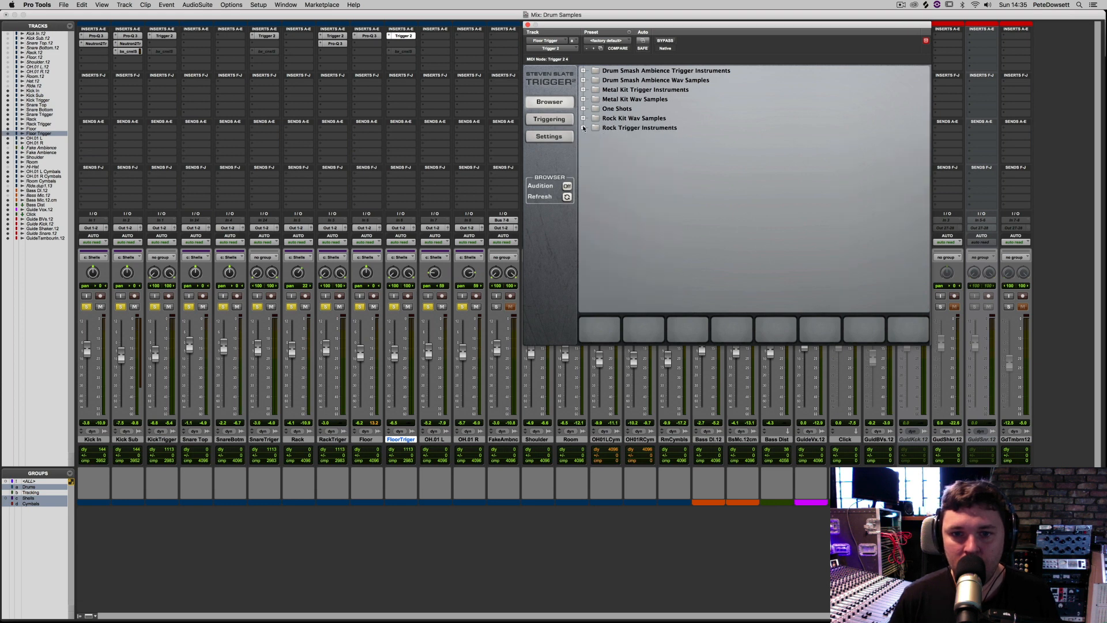
- Load the Floor.prs preset from the Floor folder of Rock Trigger Instruments
click(584, 128)
click(594, 138)
double_click(640, 185)
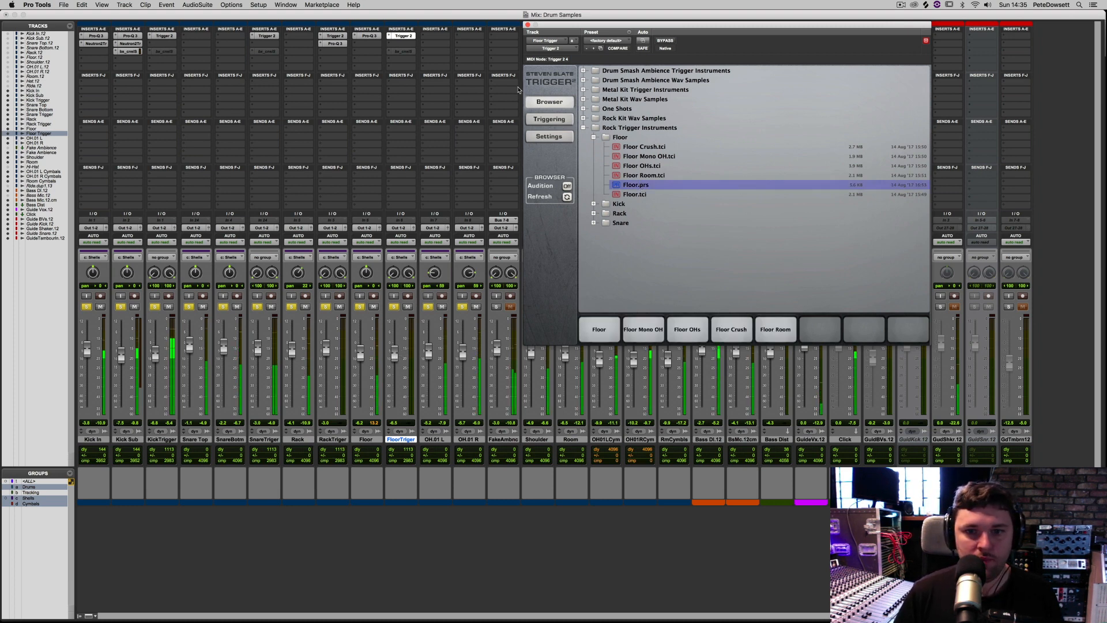
- Raise the Floor Trigger plug-in's input volume so the floor tom hits trigger, adjust the track's fader slightly and close the plug-in
click(544, 120)
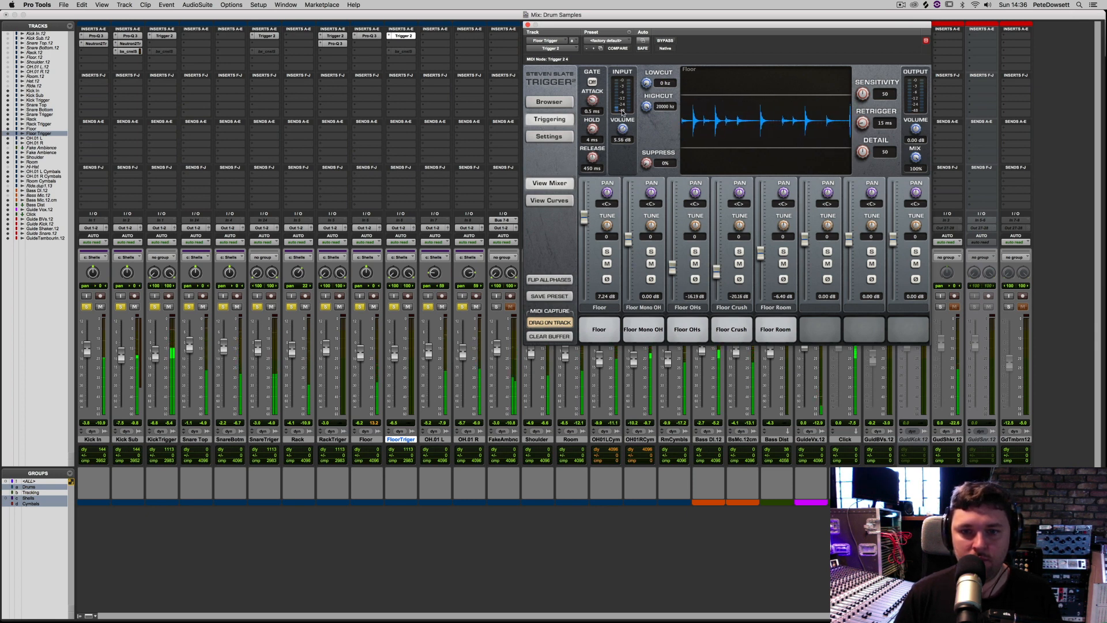
drag(622, 129, 624, 96)
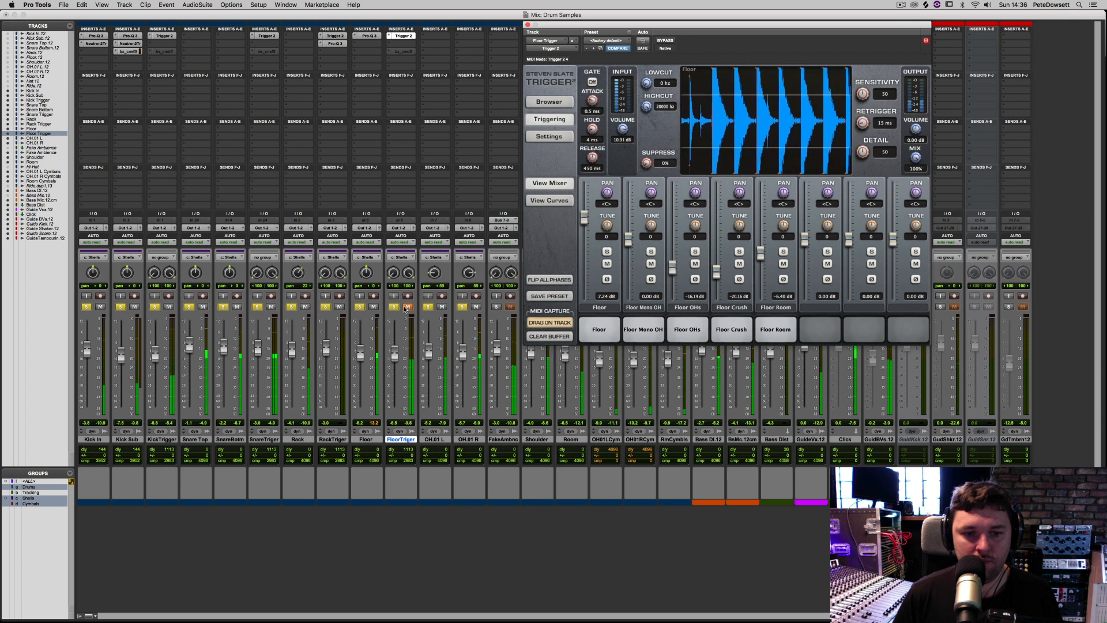
drag(393, 357, 398, 354)
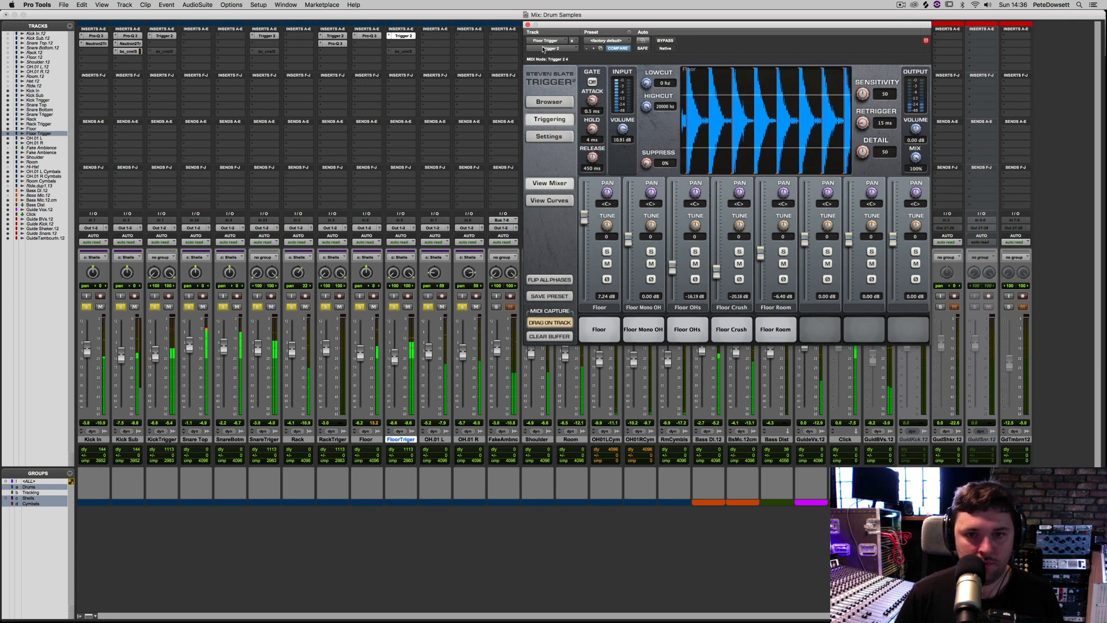
click(527, 25)
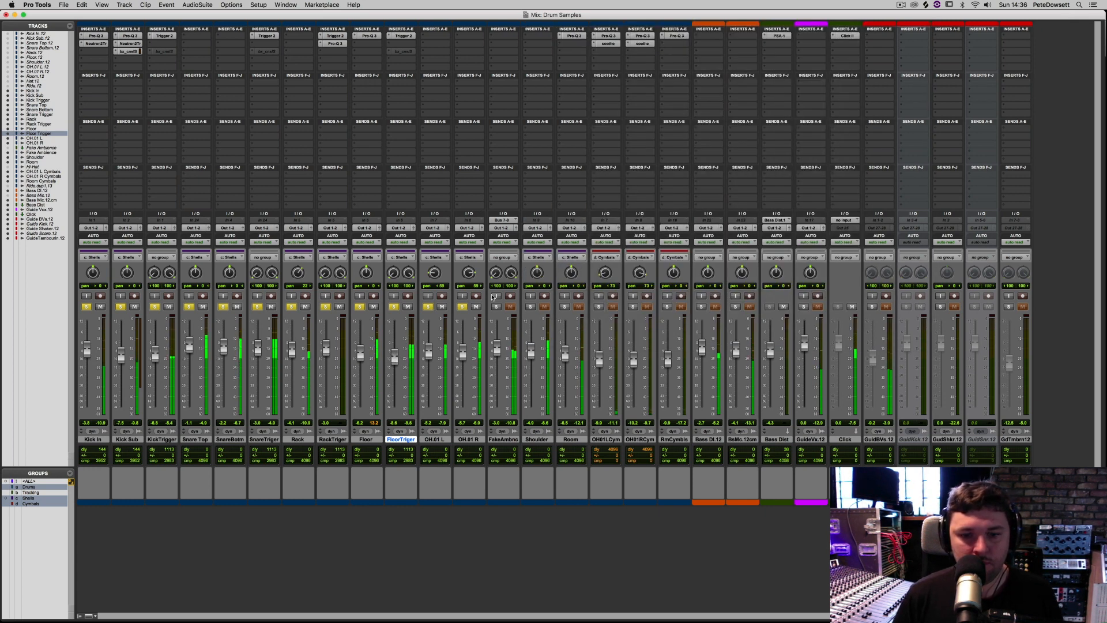
- Solo the tracks from Fake Ambience to Room Cymbals, start playback around the beginning of Chorus 1 and clear the track selection
click(498, 440)
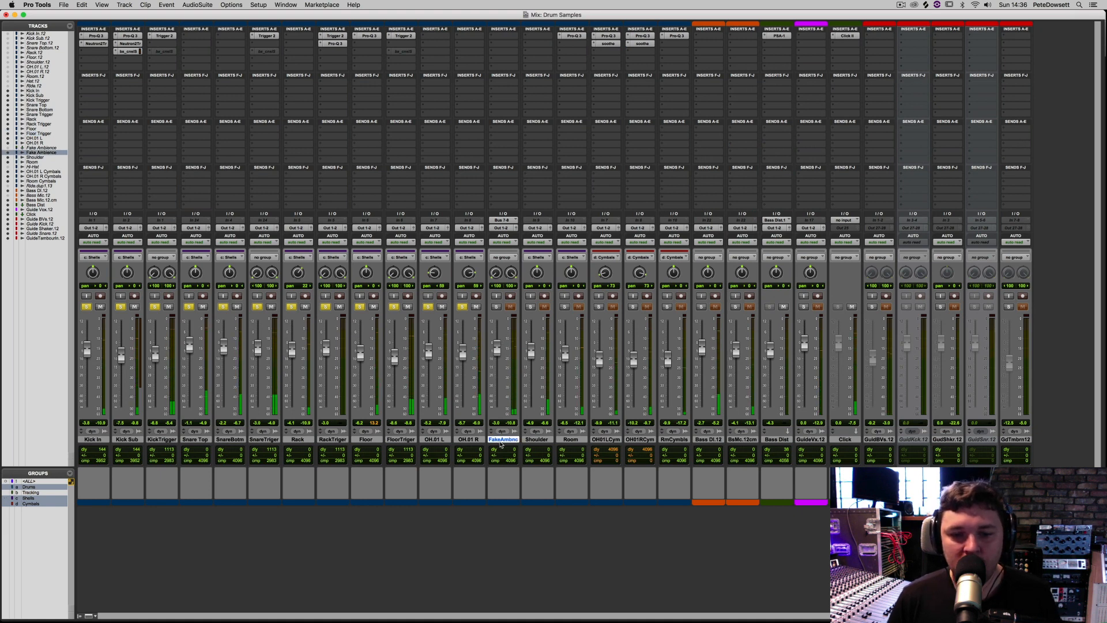
shift+click(675, 439)
click(598, 306)
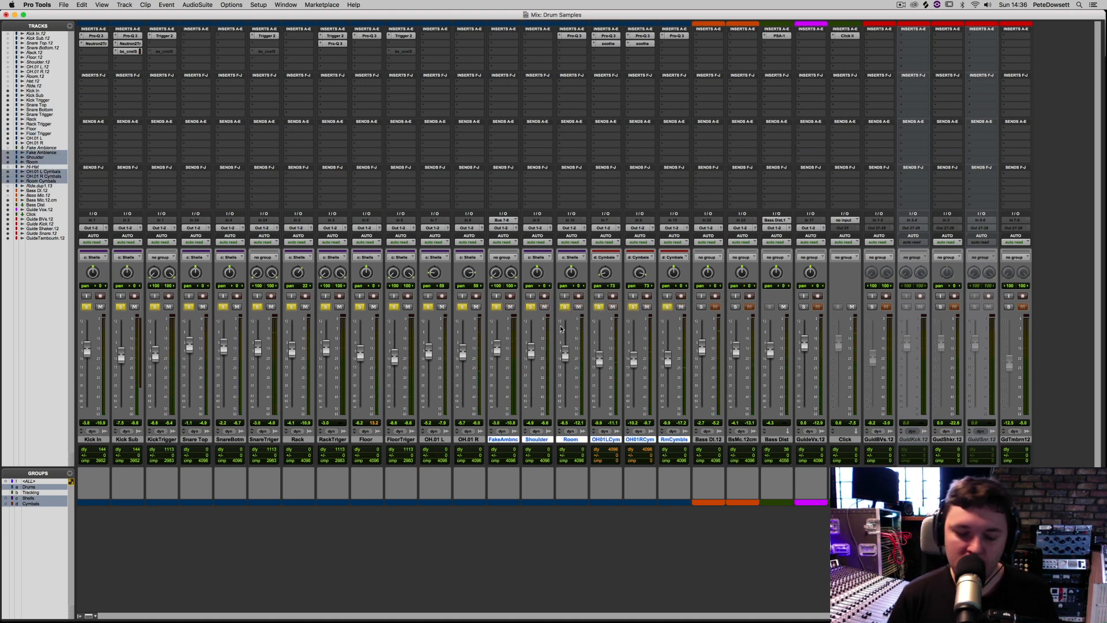
key(super+equal)
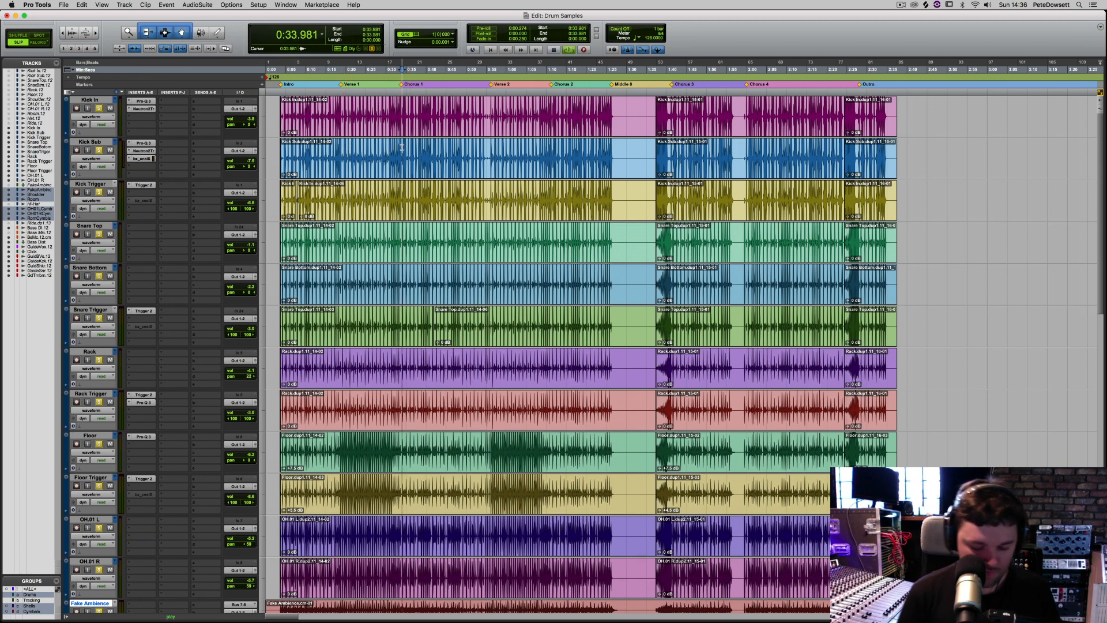
key(super+equal)
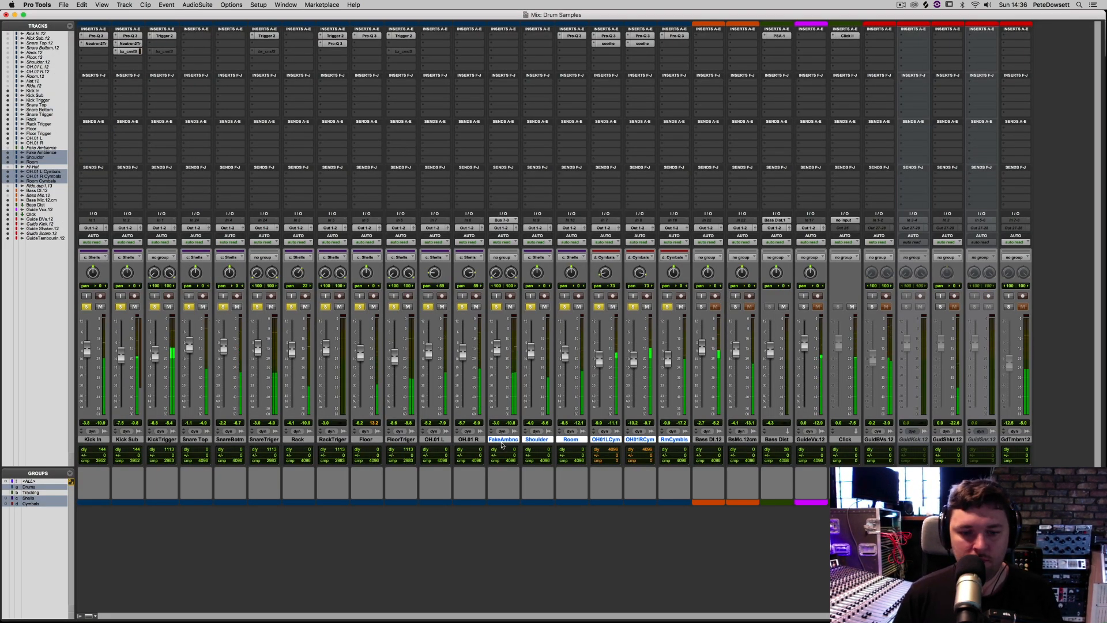
alt+click(506, 440)
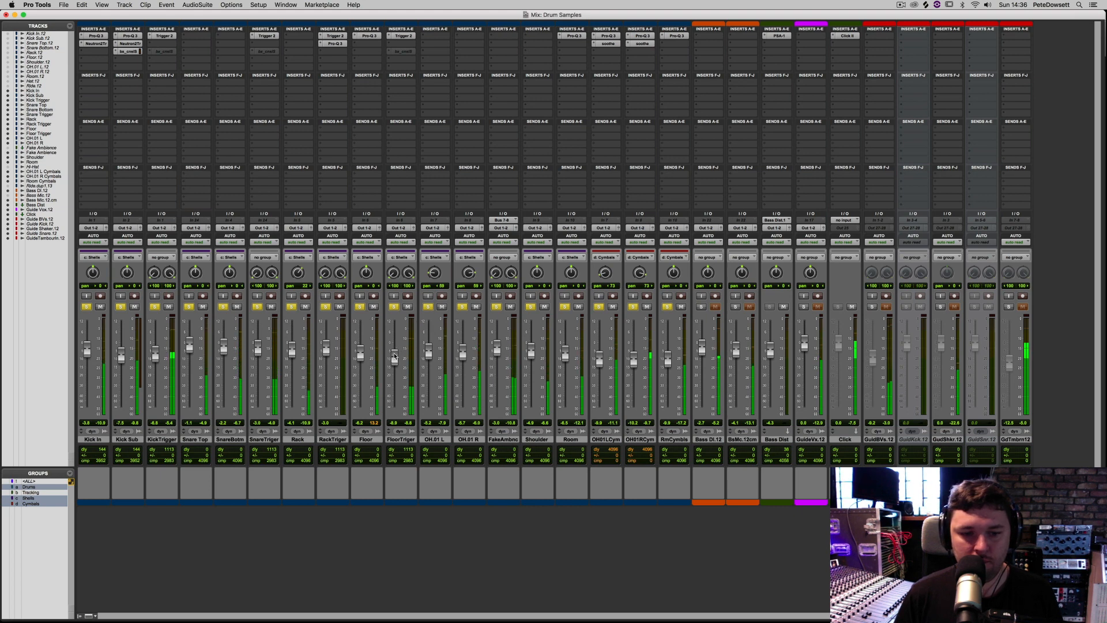
- Lower the Floor Trigger fader to -10.2 dB and select the Kick Trigger, Snare Trigger and Floor Trigger tracks
drag(396, 356, 395, 359)
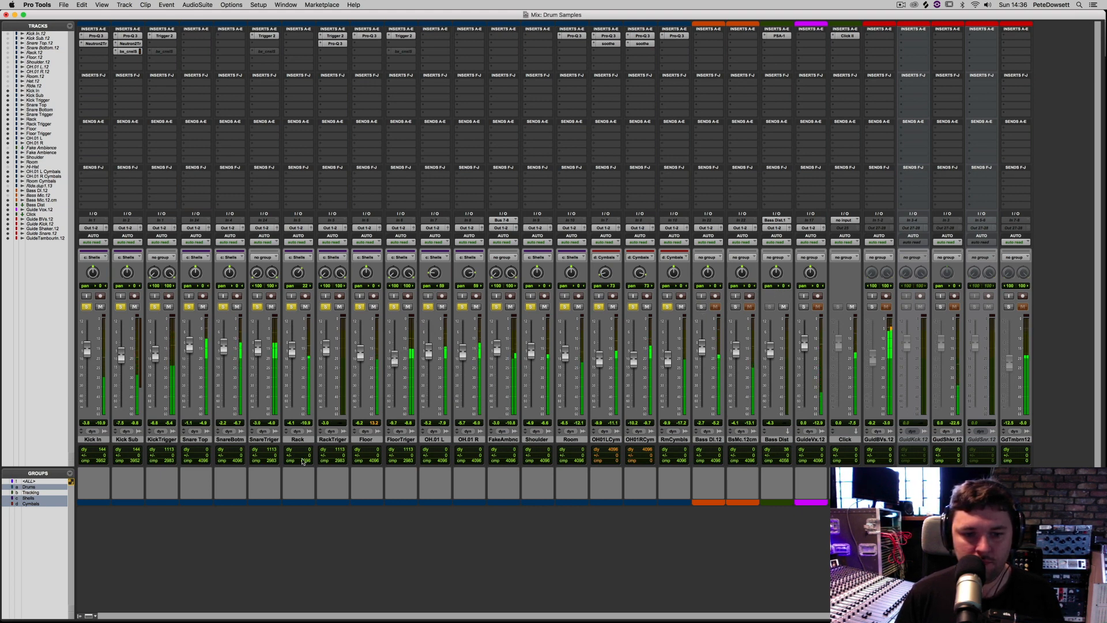
click(161, 439)
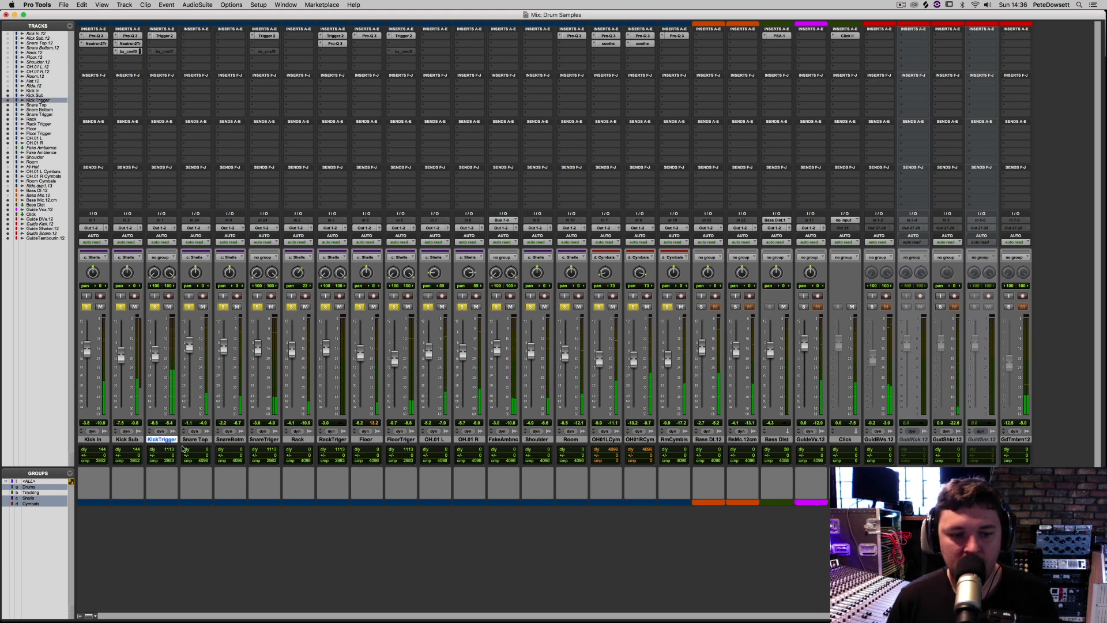
super+click(264, 439)
super+click(397, 439)
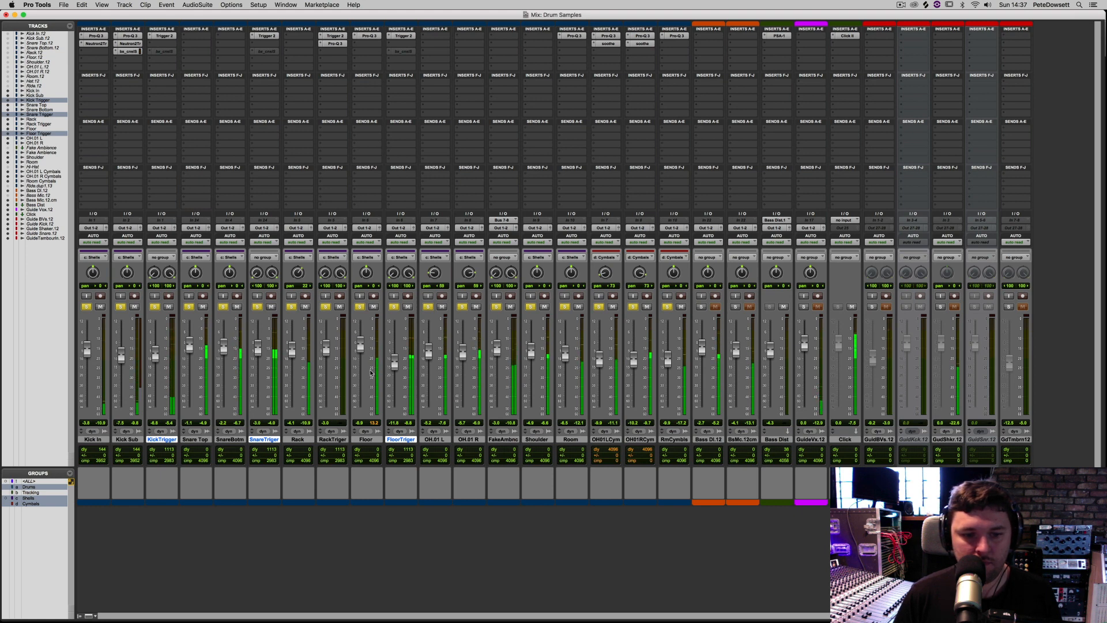
drag(393, 362, 393, 365)
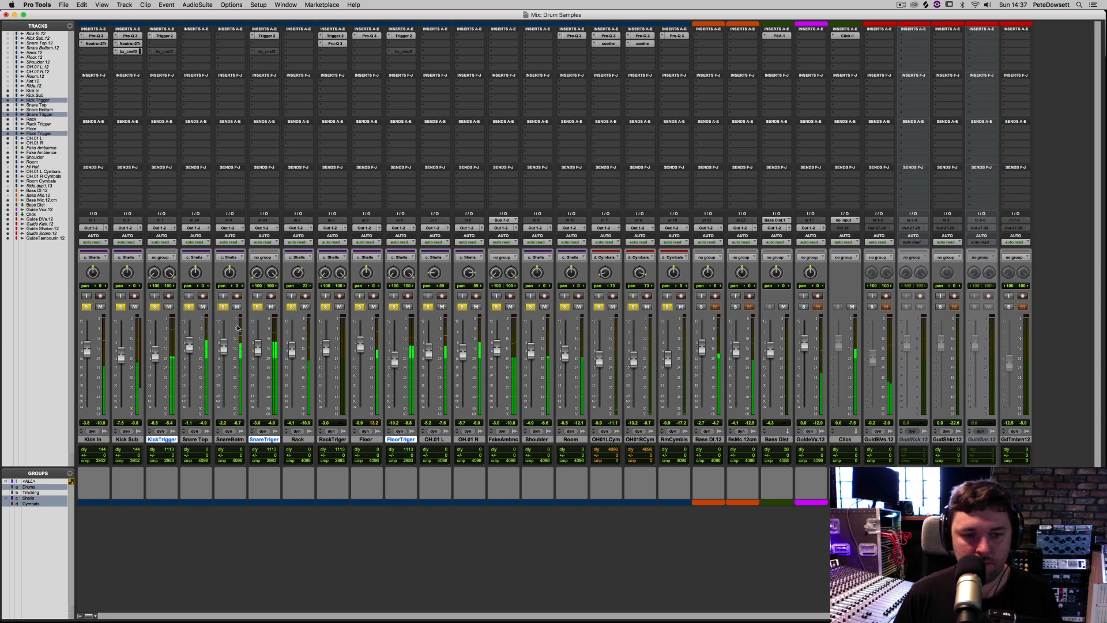
- Mute and unmute the three selected trigger tracks together to compare the mix, then clear all the solos
alt+shift+click(168, 307)
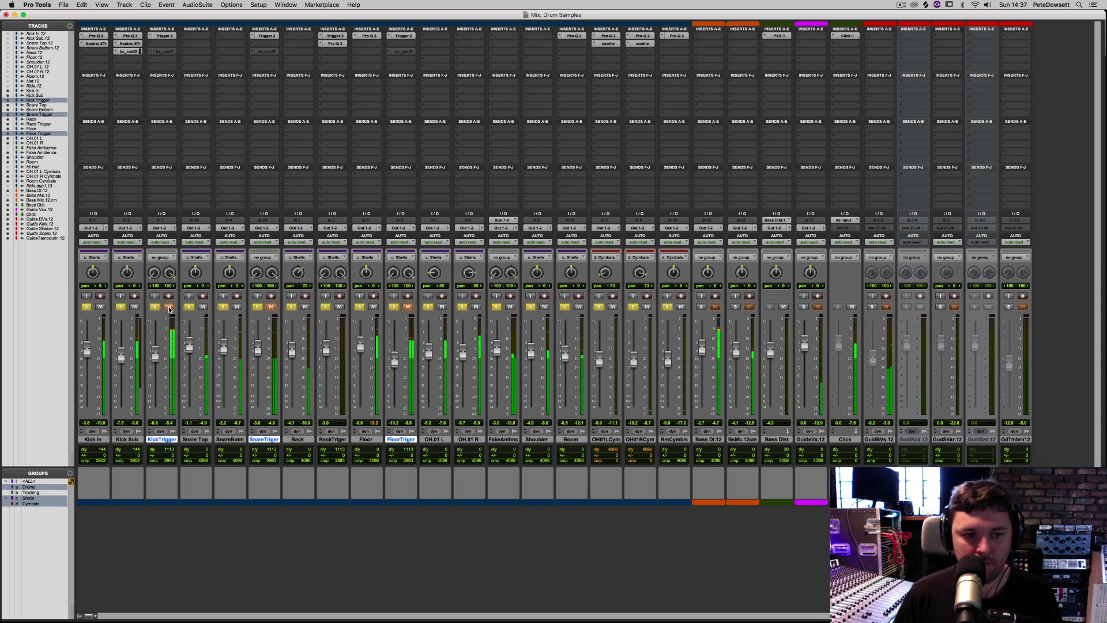
alt+shift+click(169, 306)
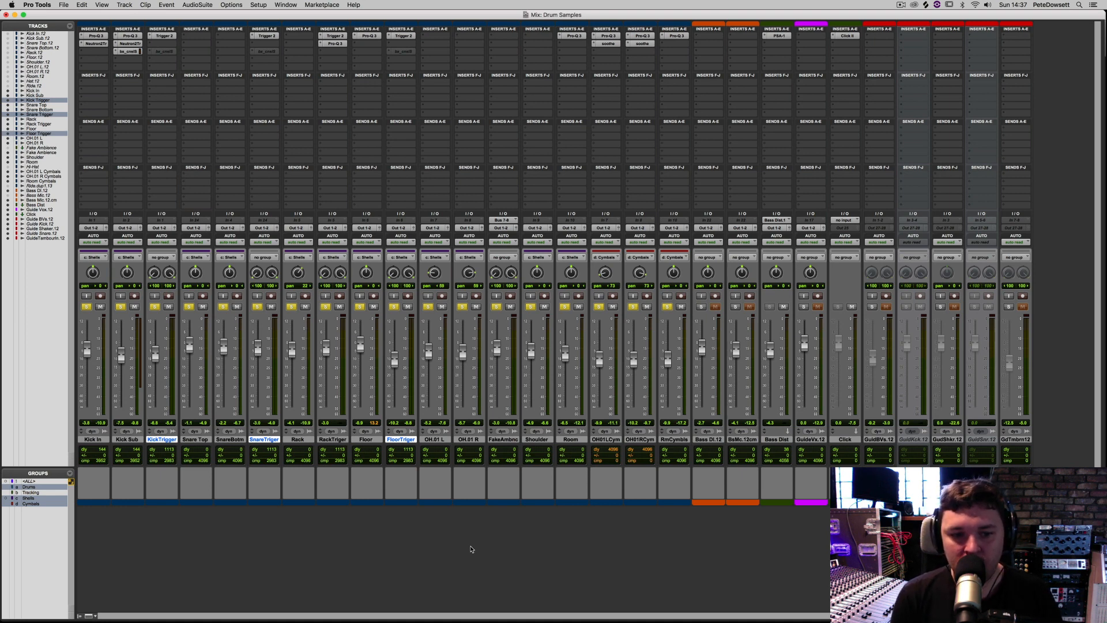
click(393, 306)
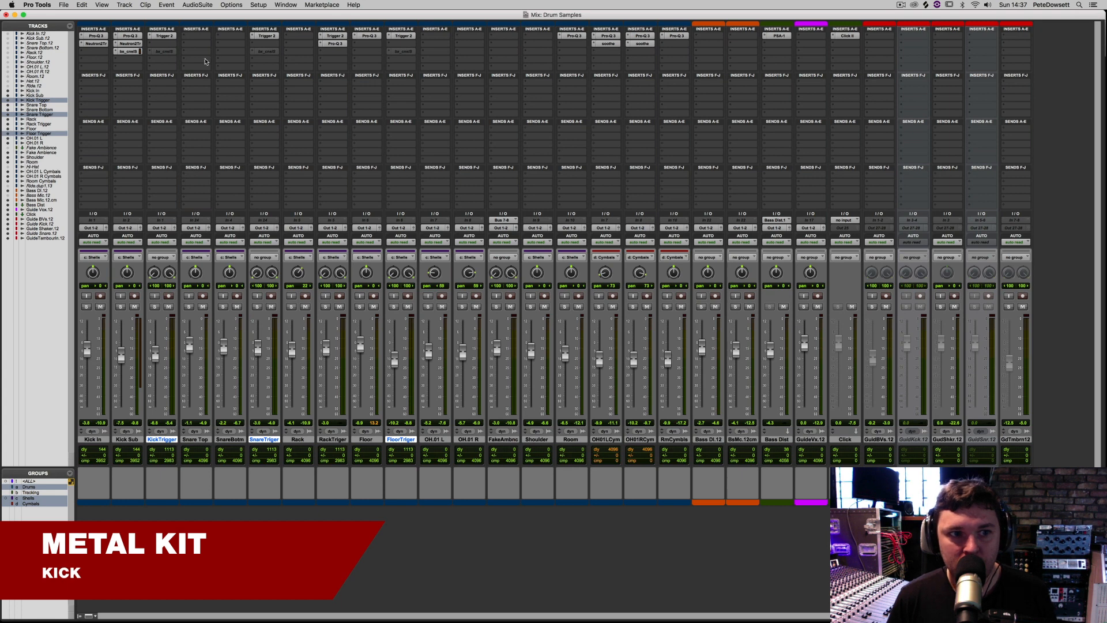
- Open Trigger 2's sample browser on the Kick Trigger track and clear all of its loaded sample slots
click(165, 35)
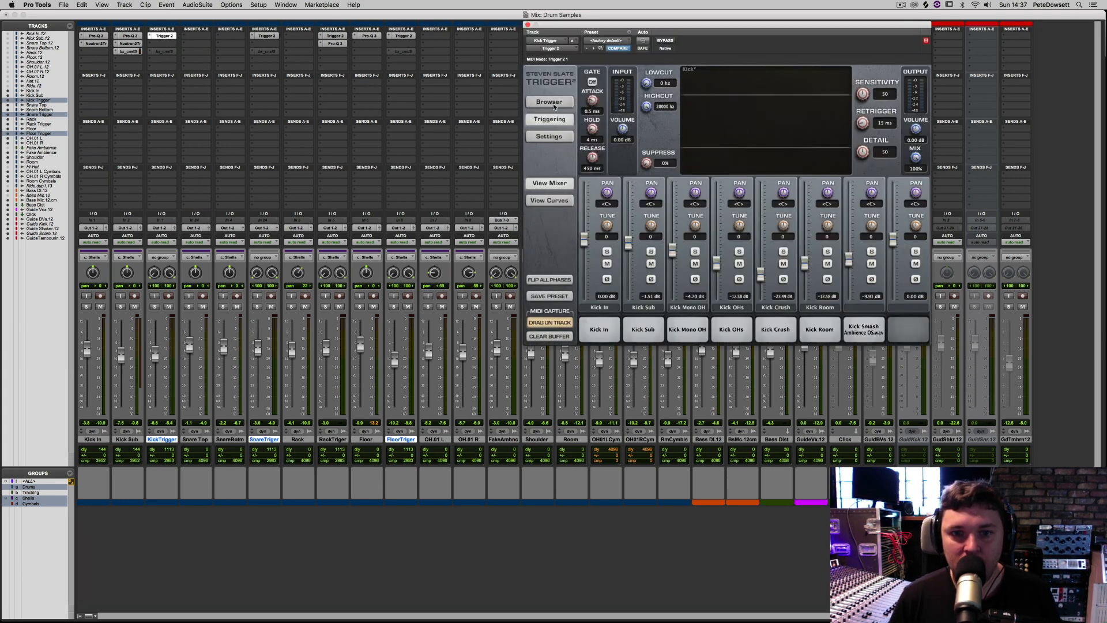
click(550, 102)
alt+click(613, 324)
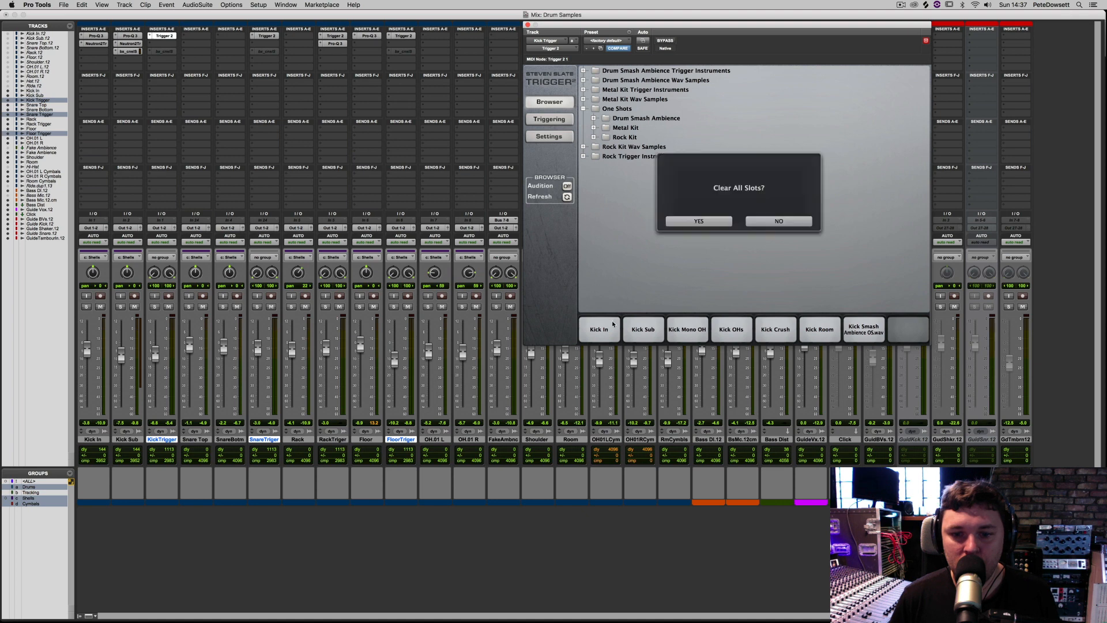
click(682, 225)
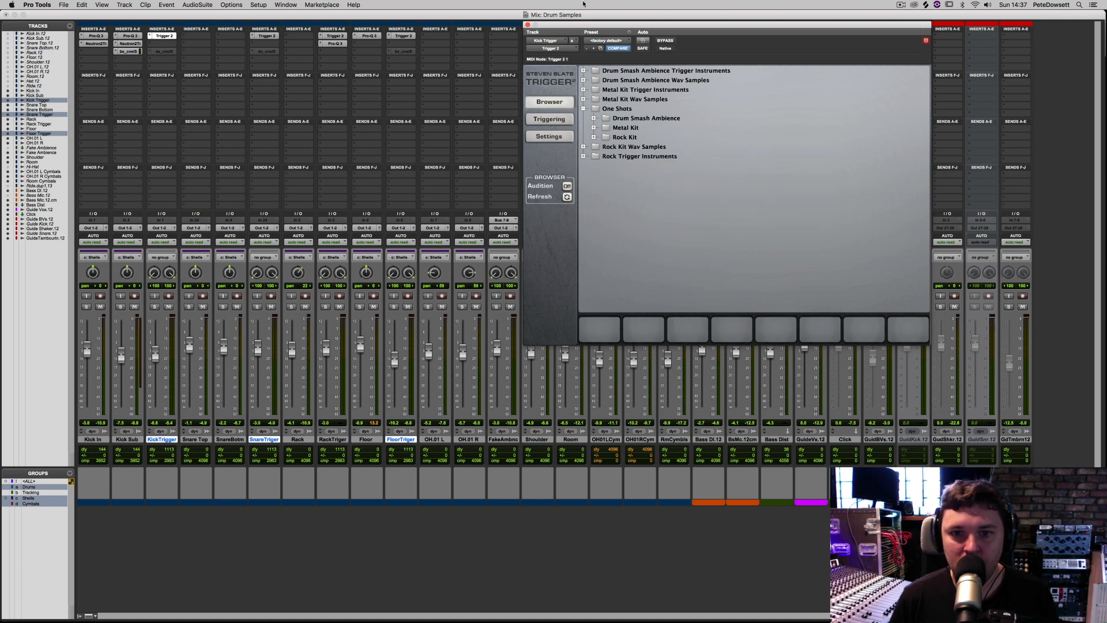
- Load the Kick.prs preset from the Kick folder of Metal Kit Trigger Instruments
click(583, 108)
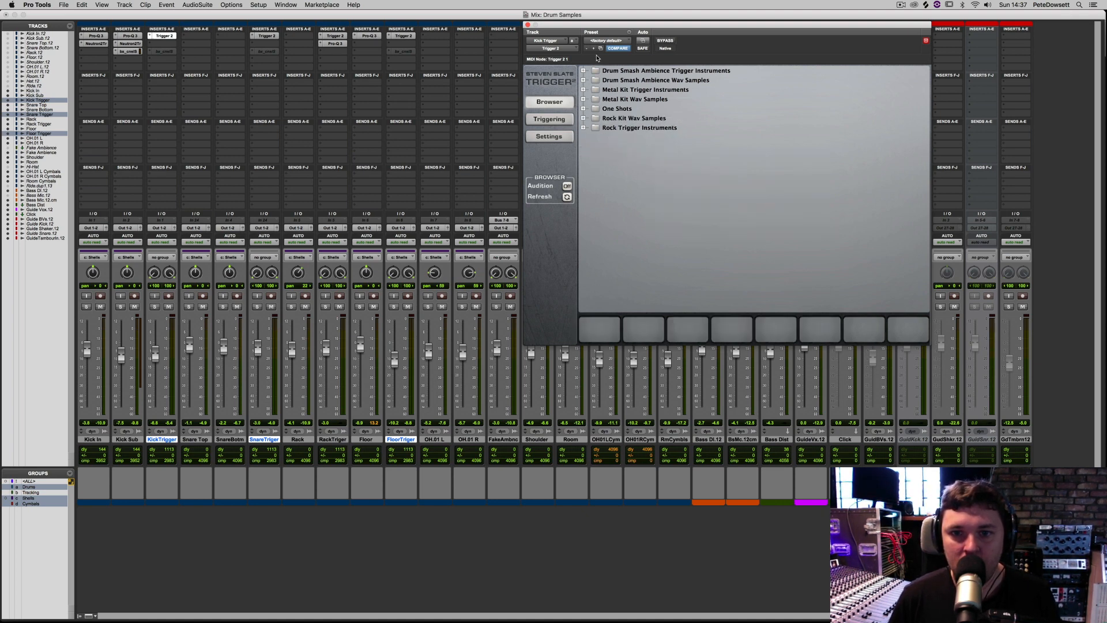
click(583, 89)
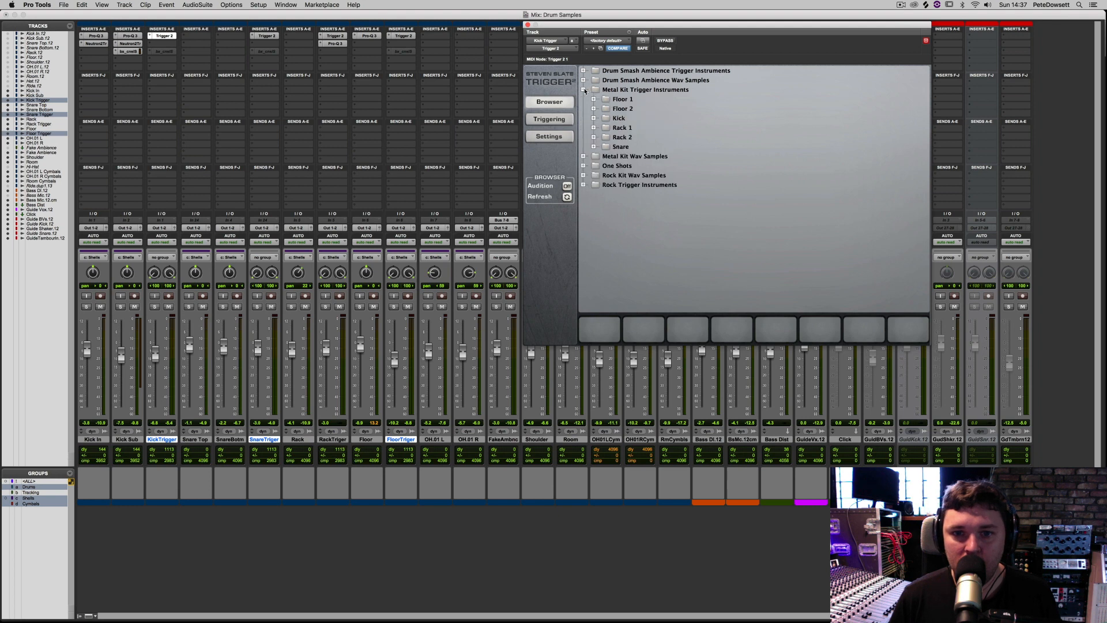
click(594, 118)
double_click(625, 149)
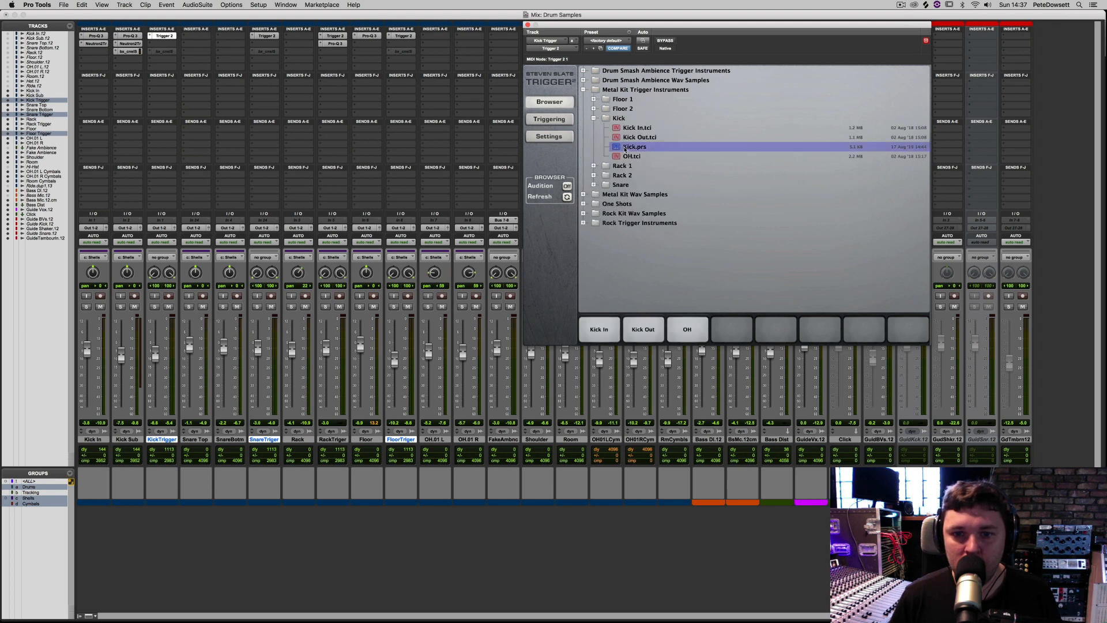
- Solo the Kick Trigger track and raise its fader slightly, then solo Kick In and Kick Sub alongside it
click(152, 308)
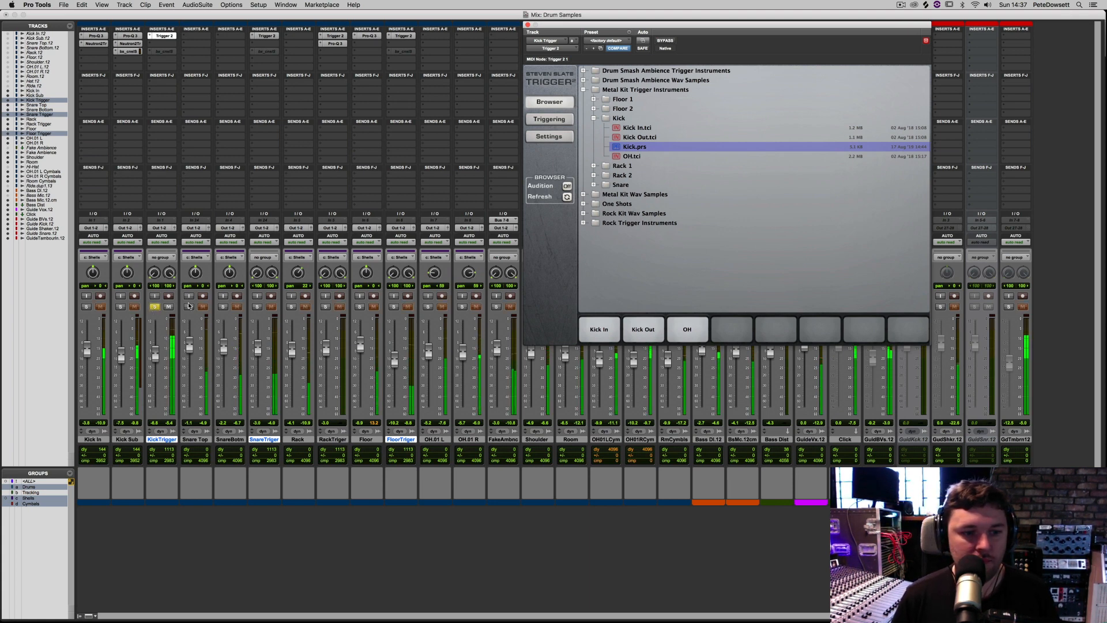
drag(155, 353, 158, 346)
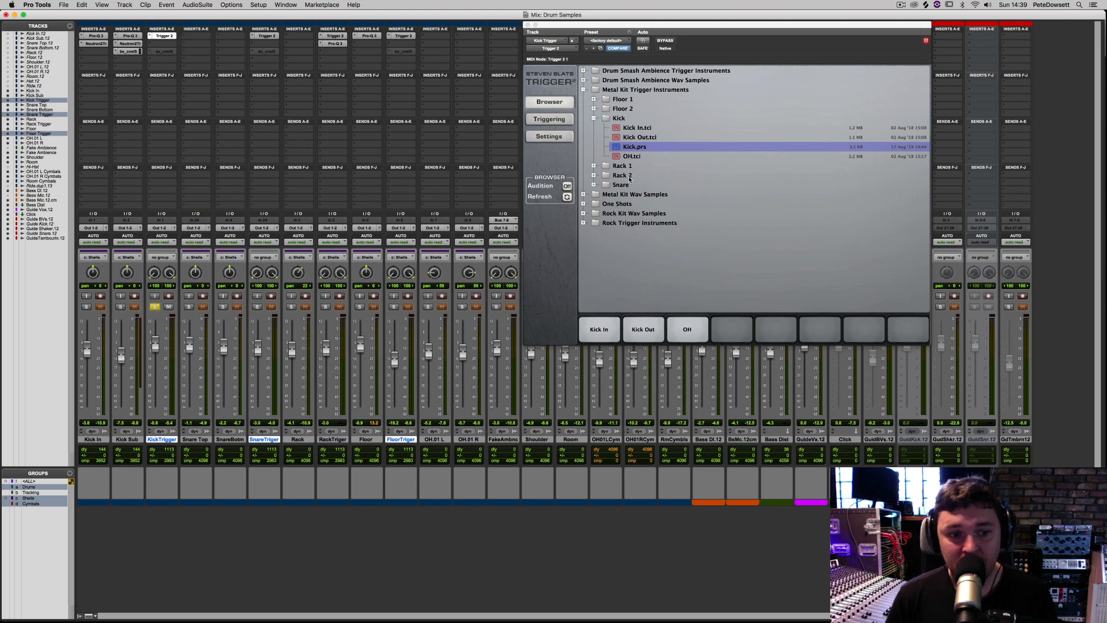
click(87, 306)
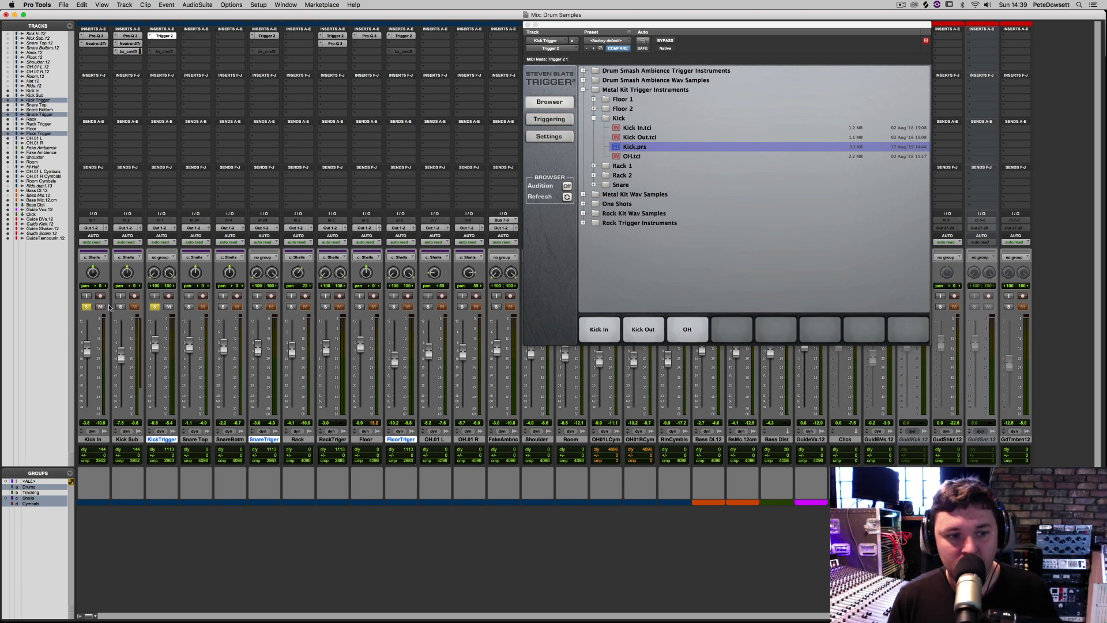
click(120, 307)
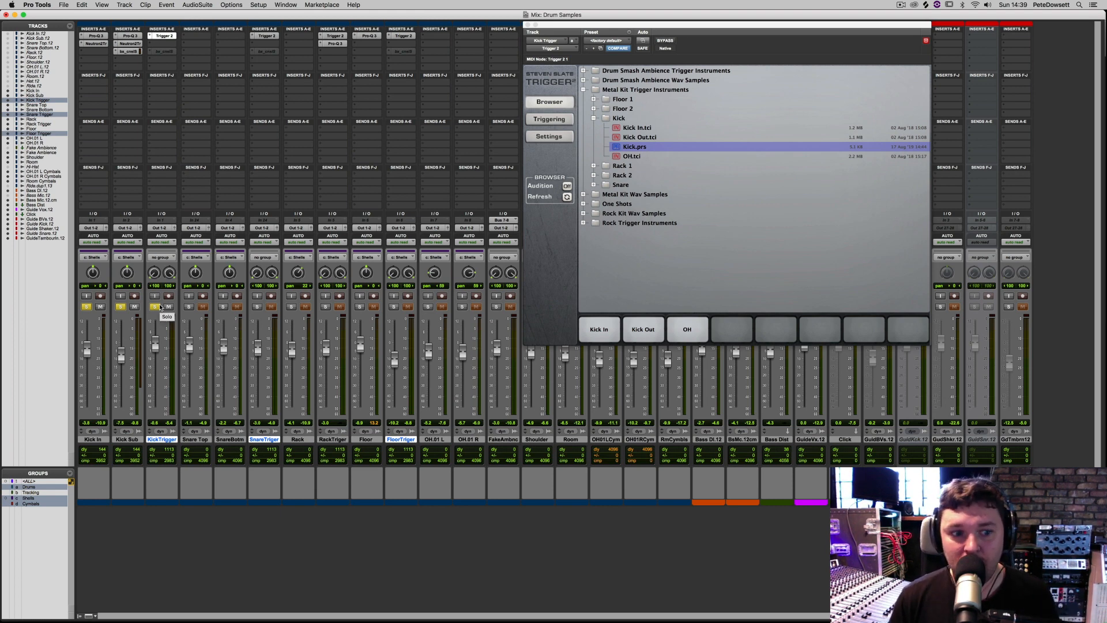
- Play the soloed kick tracks and toggle Kick Trigger's mute to compare the kick with and without the metal sample
key(space)
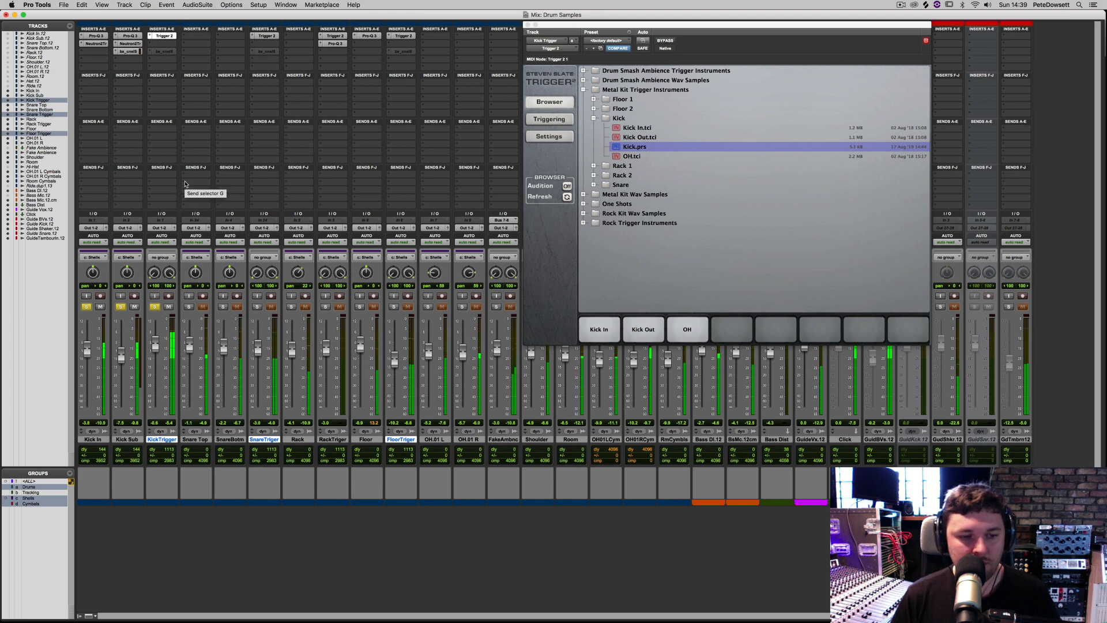
click(170, 307)
click(170, 307)
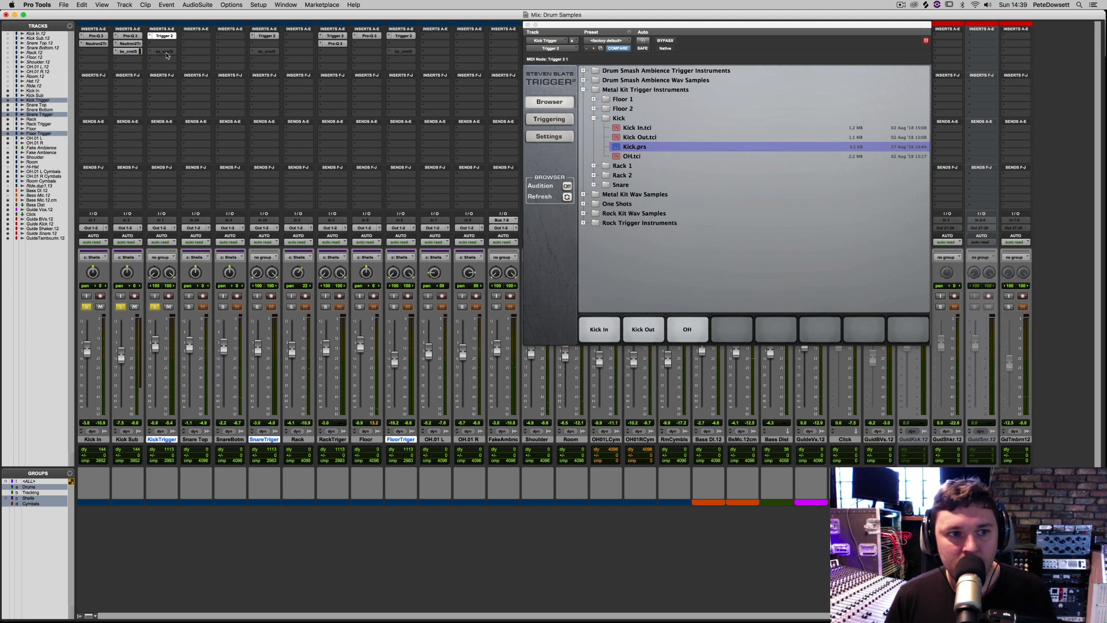
- Activate and open the bx_console SSL 4000 E on the Kick Trigger track, then solo only Kick Trigger
click(164, 51)
drag(582, 26, 656, 29)
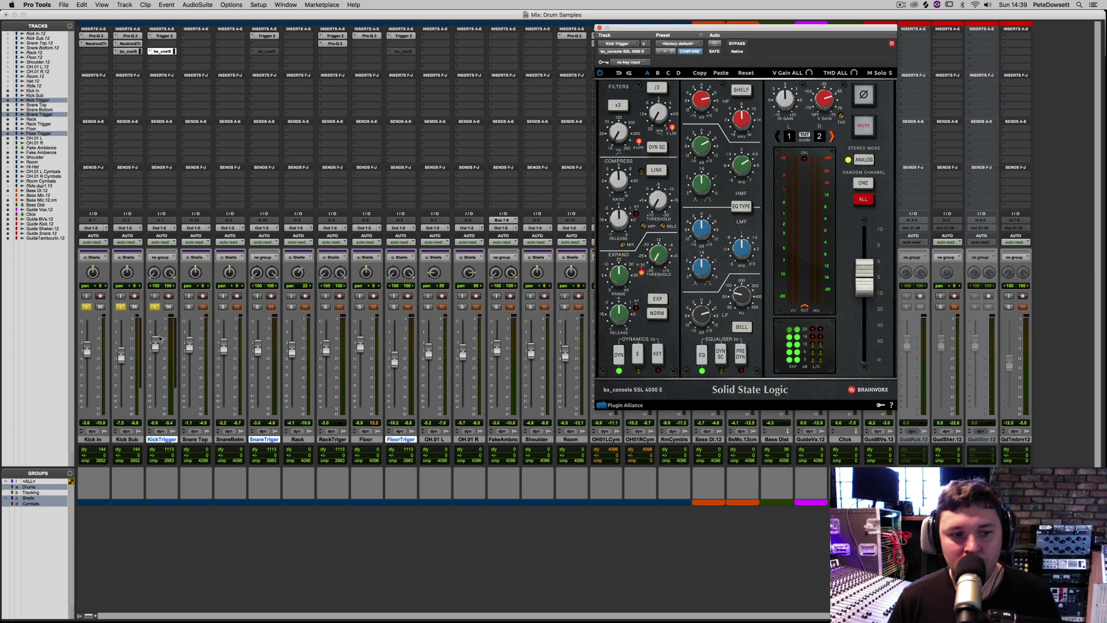
super+click(155, 306)
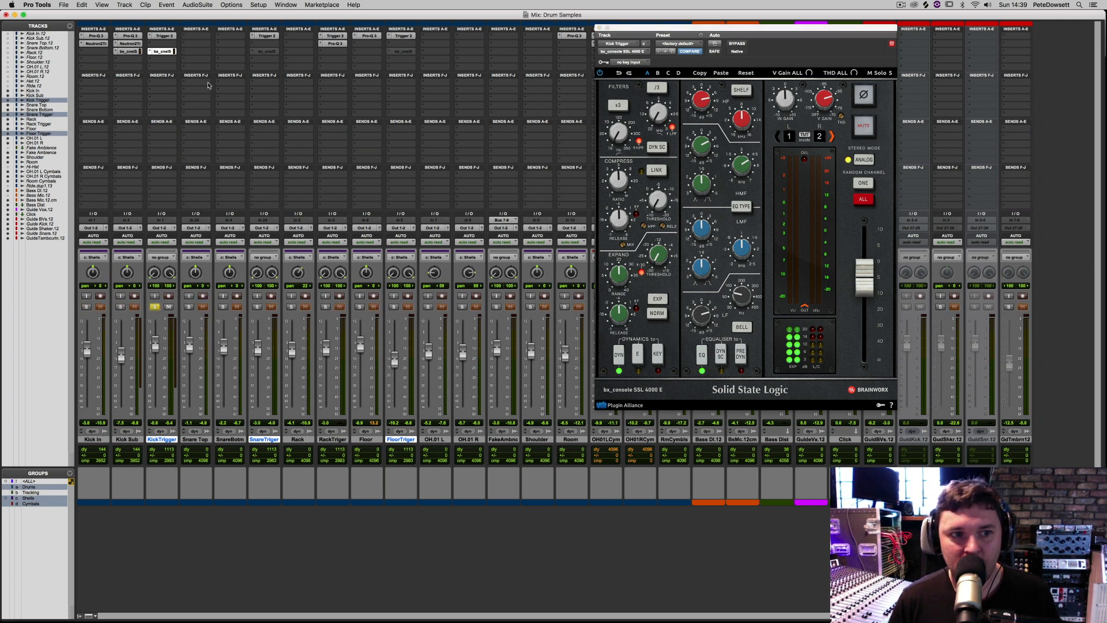
- Play the soloed Kick Trigger and toggle its bx_console bypass to compare the sample with and without processing
super+click(164, 52)
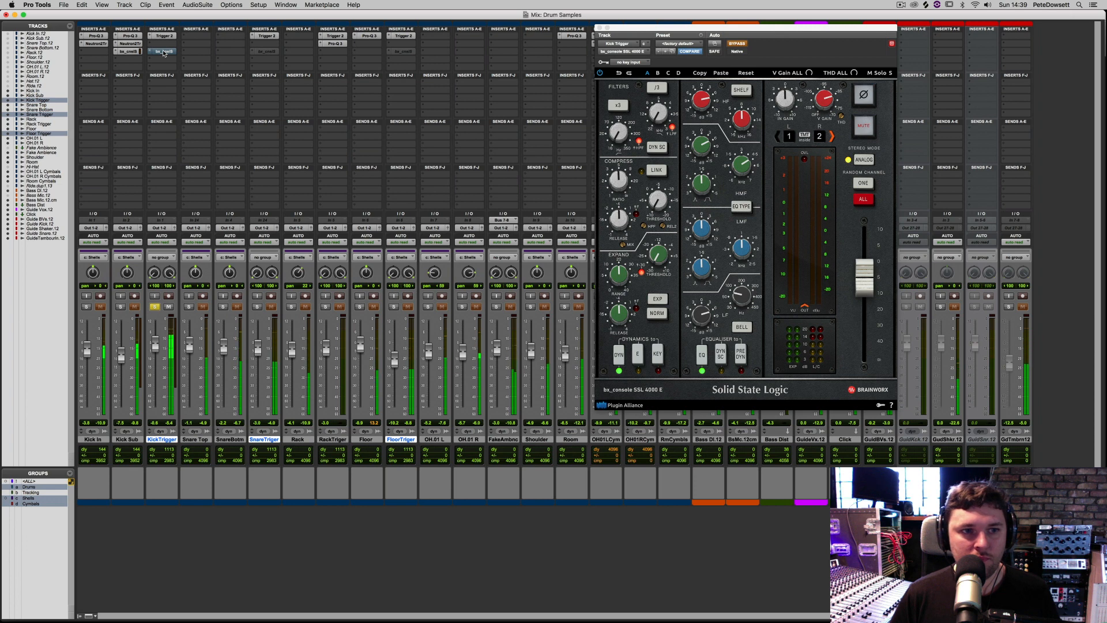
super+click(165, 52)
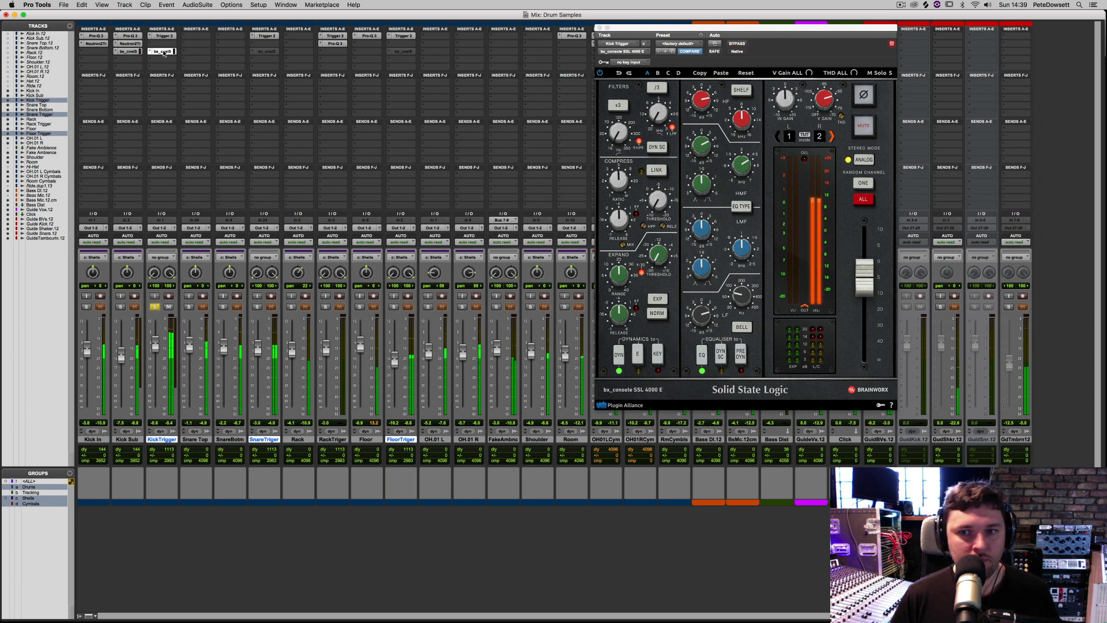
super+click(165, 52)
super+click(165, 52)
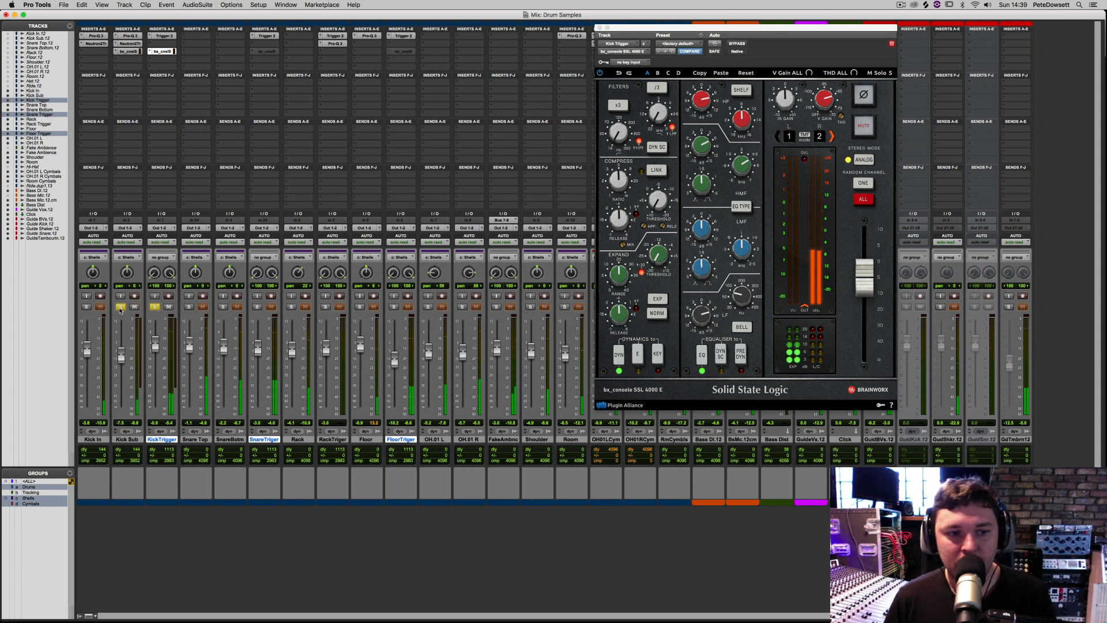
- Play Kick In and Kick Sub soloed with Kick Trigger, toggle Kick Trigger's mute to compare, and unsolo Kick In and Kick Sub
click(86, 306)
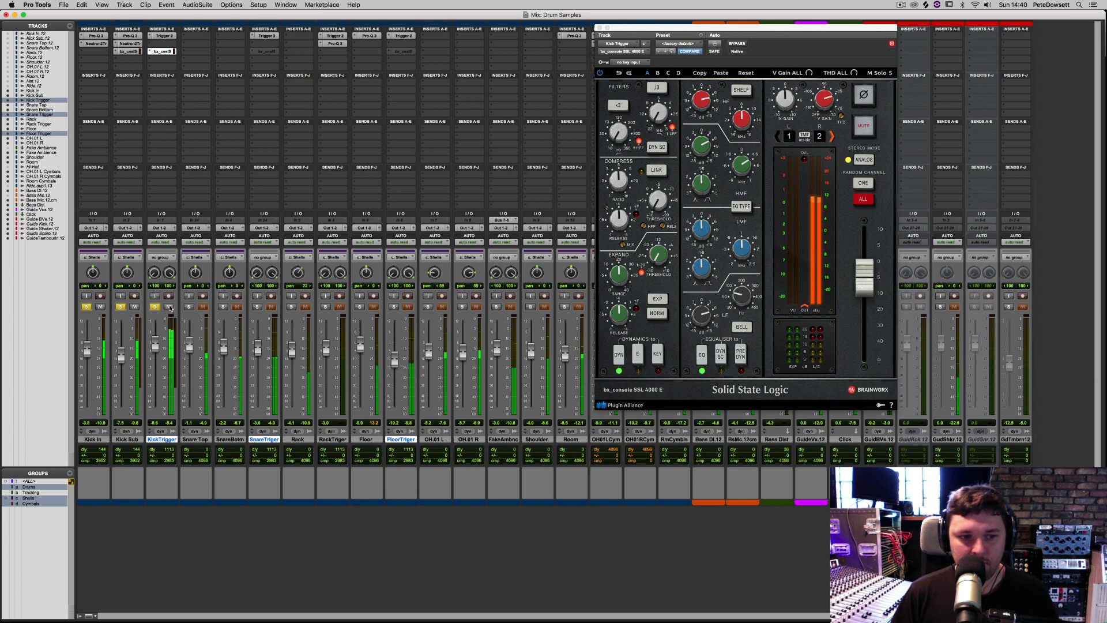
click(170, 308)
click(170, 308)
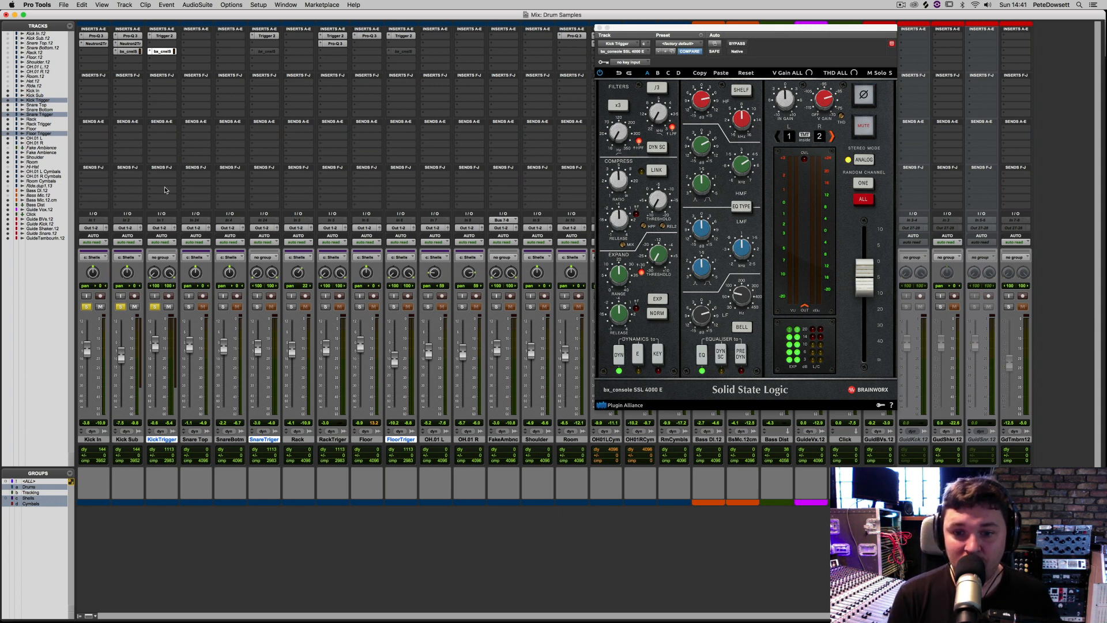
click(120, 307)
click(86, 308)
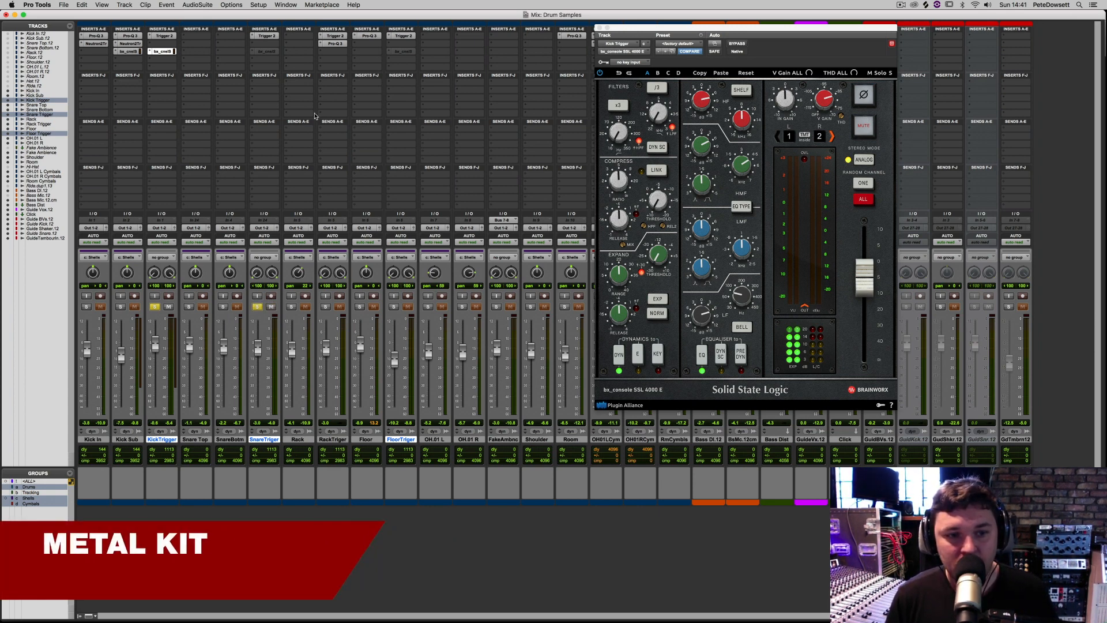
- Open Trigger 2's sample browser on the Snare Trigger track and clear all of its loaded sample slots
click(267, 36)
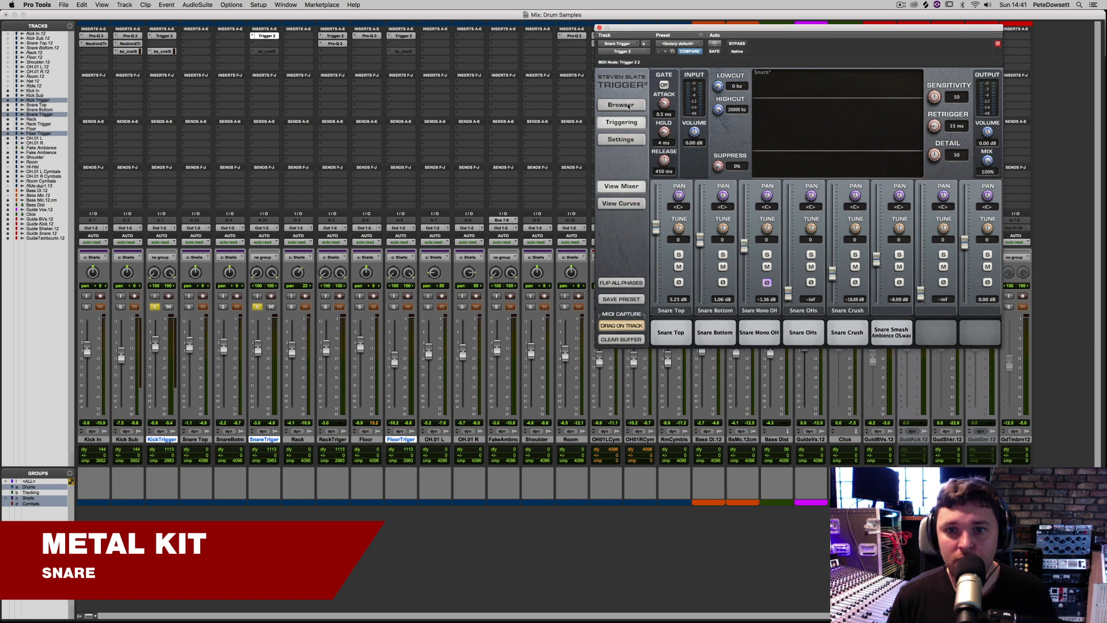
click(627, 105)
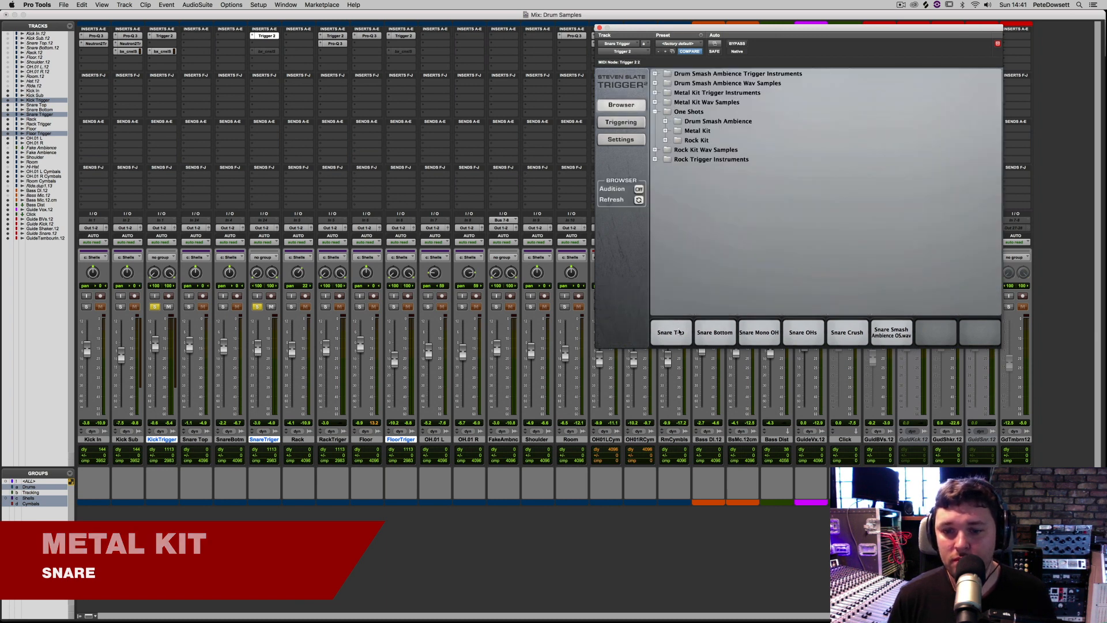
click(749, 229)
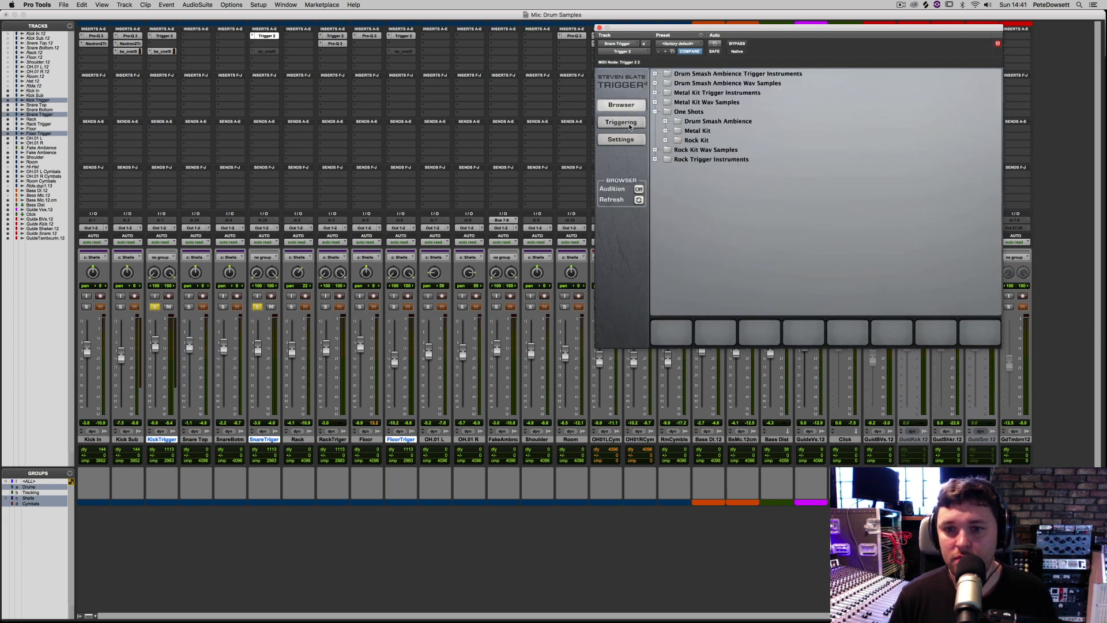
- Load the Snare.prs preset from the Snare folder of Metal Kit Trigger Instruments
click(655, 112)
click(655, 92)
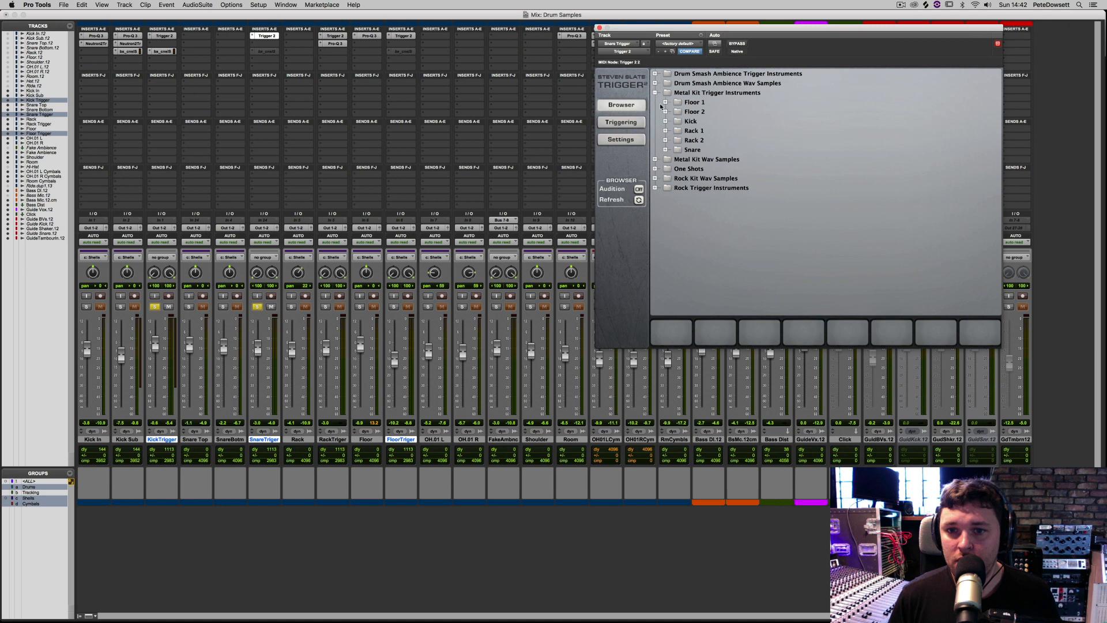
click(666, 150)
double_click(698, 188)
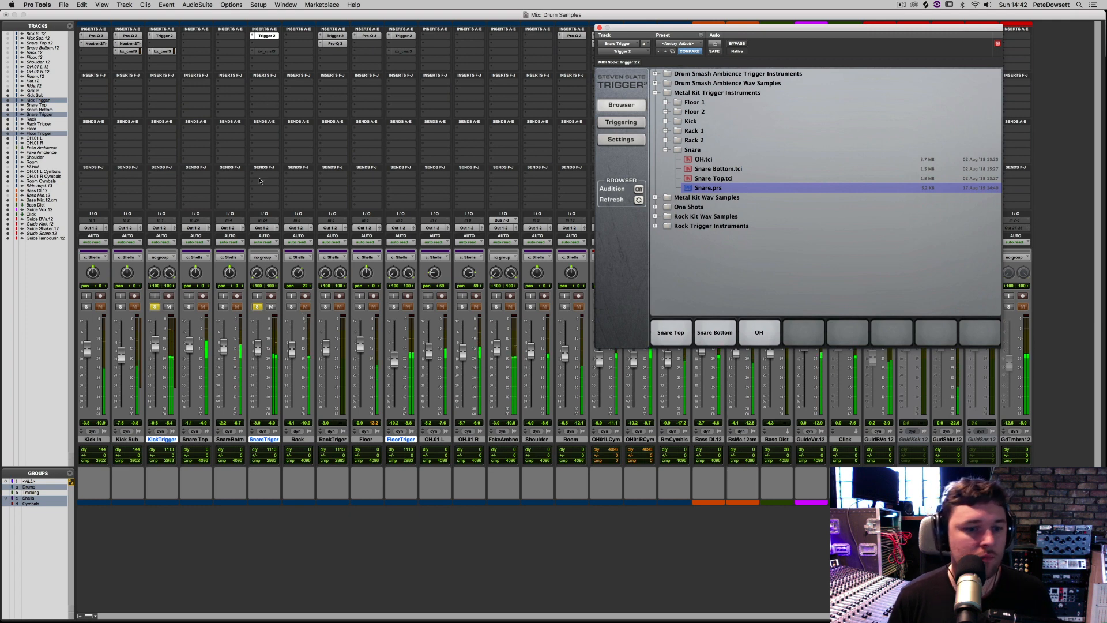
- Reset the Snare Trigger track's fader to 0 dB and raise the Snare Top level in Trigger 2 to about 3.5 dB
alt+click(258, 348)
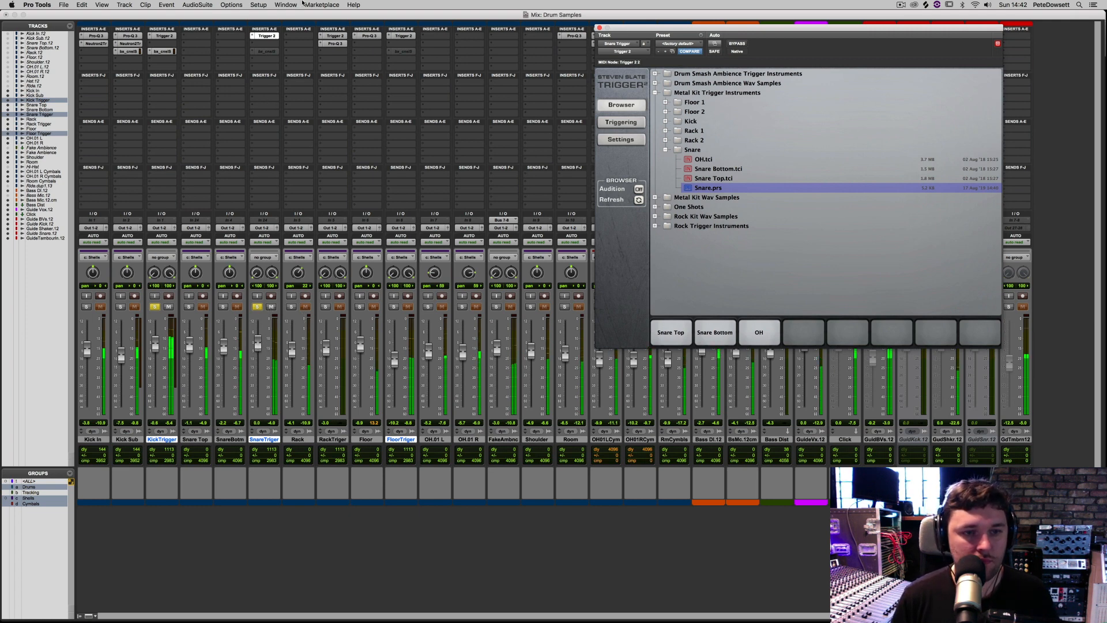
click(622, 122)
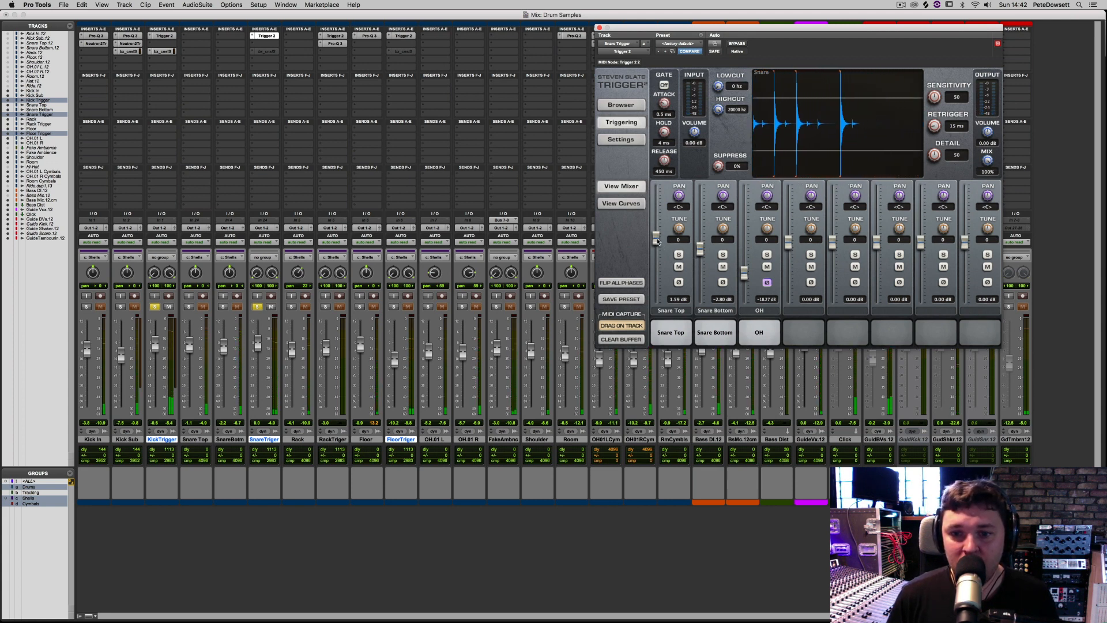
drag(657, 242, 657, 235)
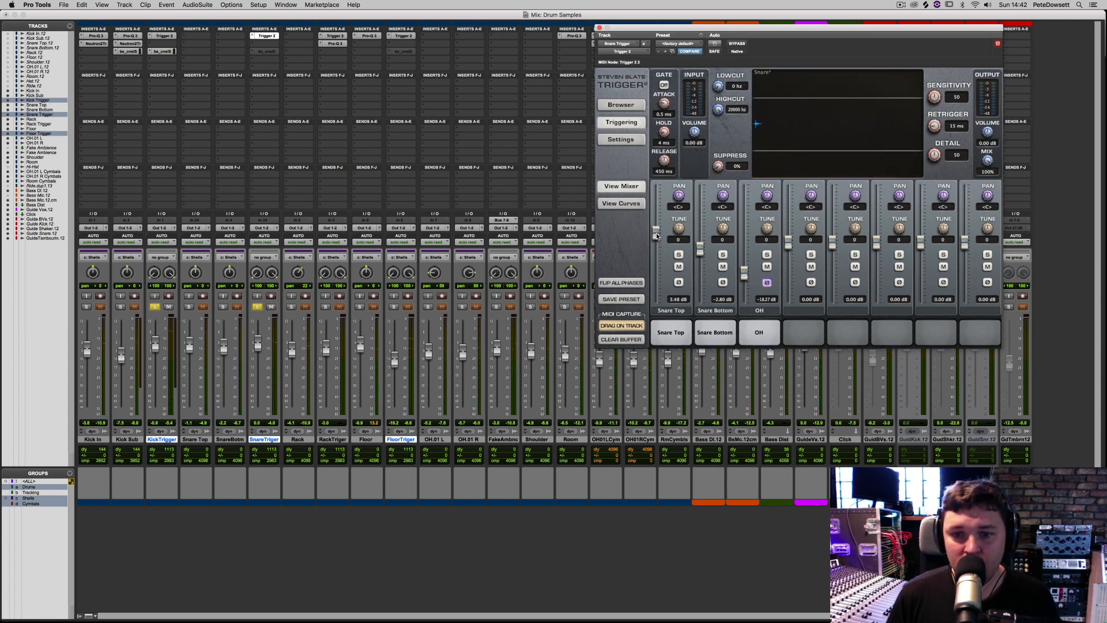
- Activate and open bx_console SSL 4000 E on Snare Trigger, then play and toggle bypass on both trigger tracks' bx_console inserts
click(275, 56)
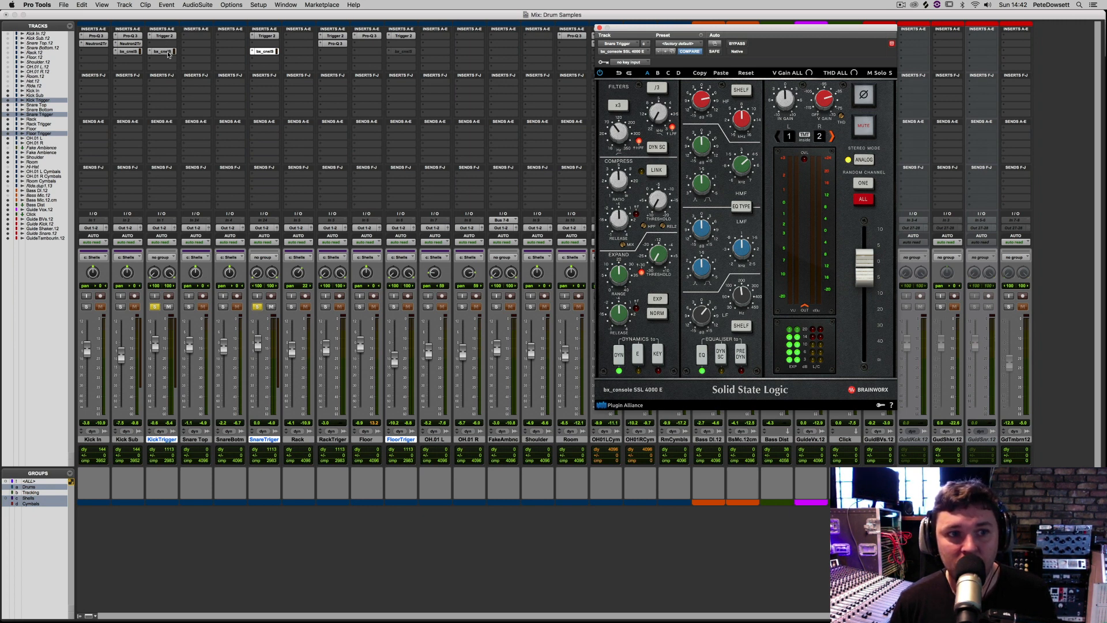
key(space)
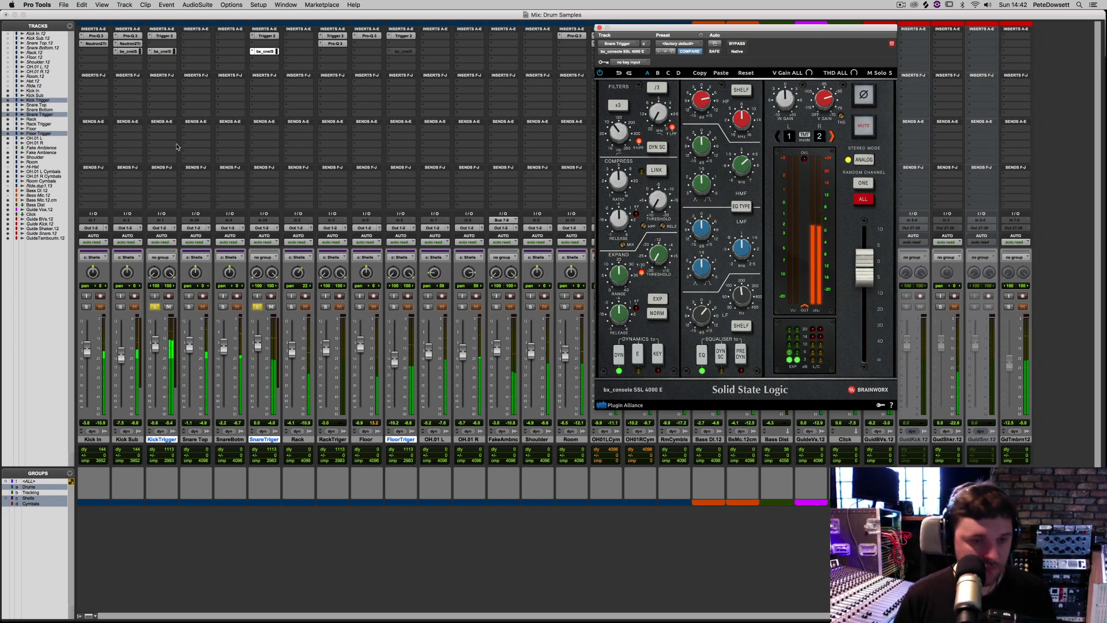
alt+shift+super+click(161, 53)
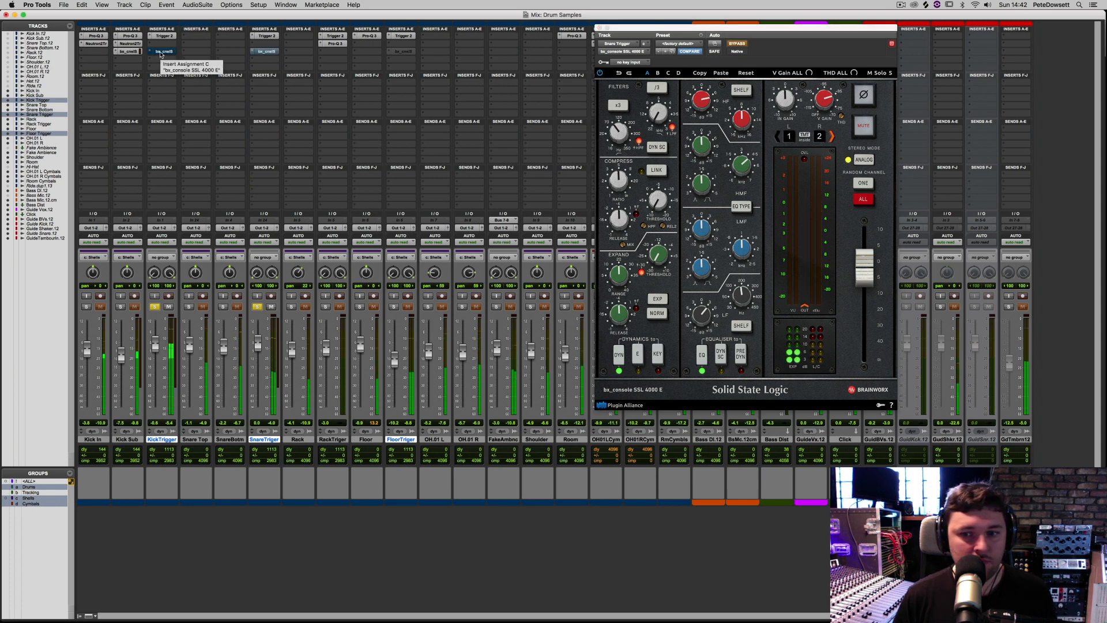
alt+shift+super+click(161, 53)
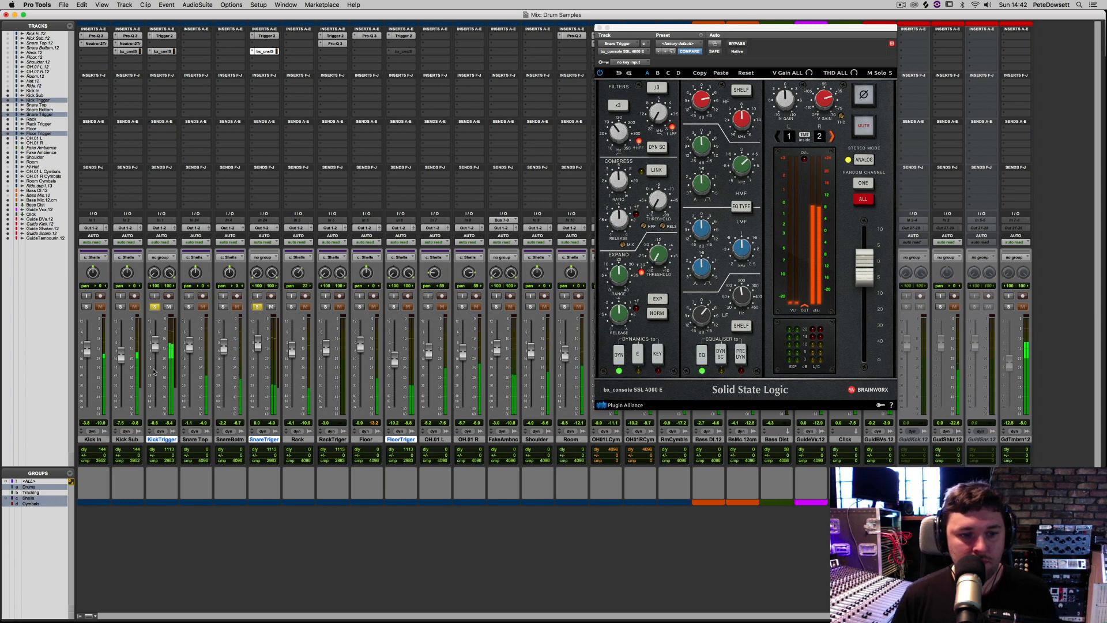
- Lower the Kick Trigger fader slightly and compare both trigger tracks again with their bx_console inserts bypassed and enabled
drag(155, 346, 155, 349)
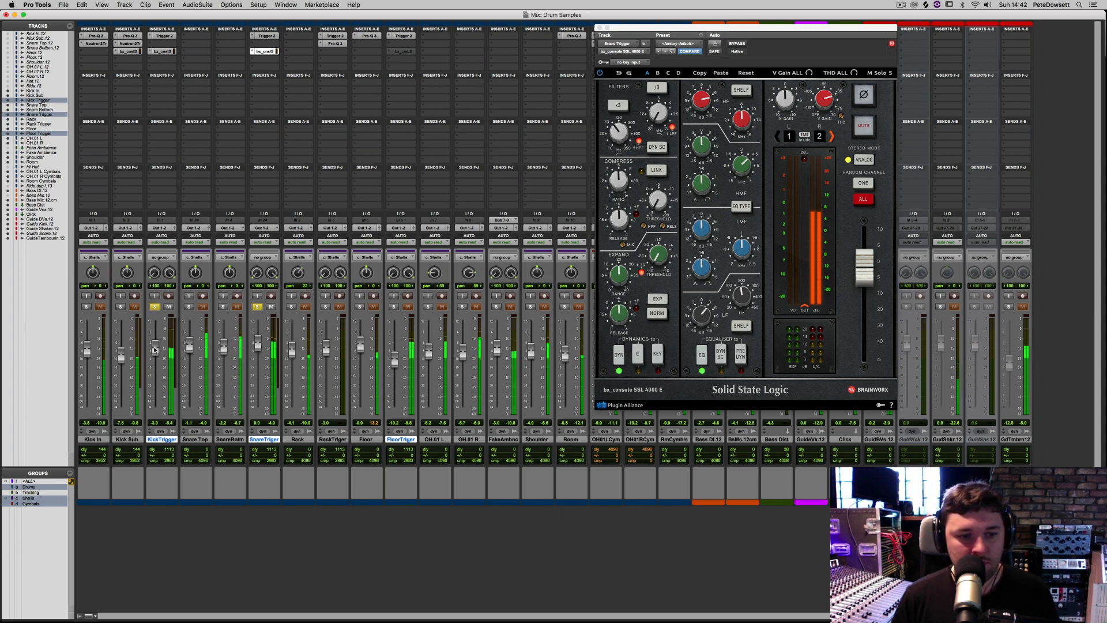
alt+shift+super+click(164, 52)
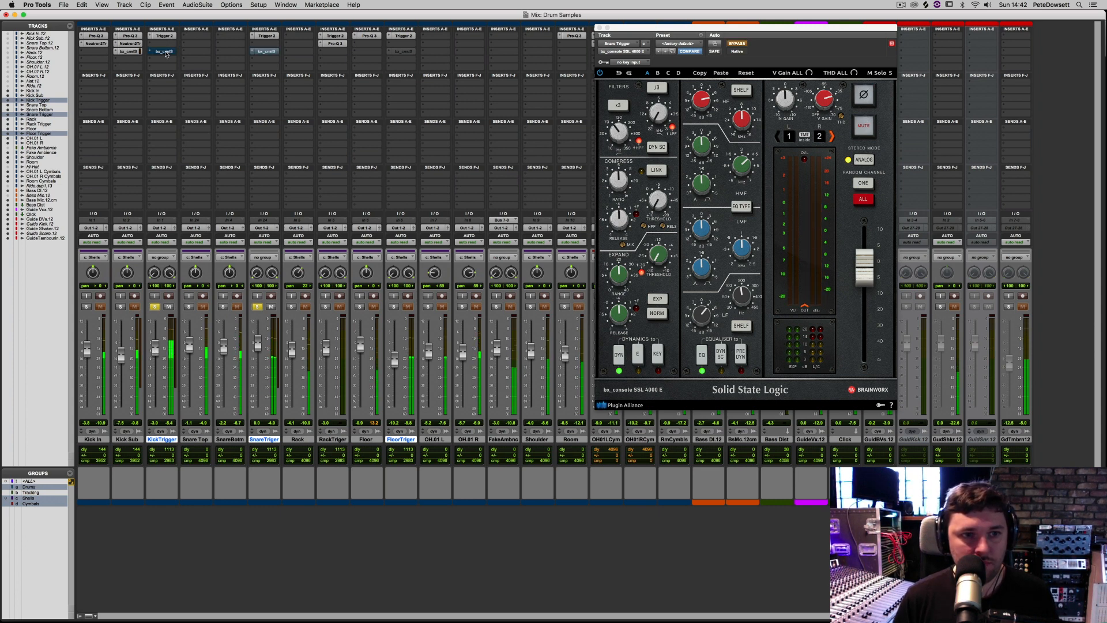
alt+shift+super+click(164, 52)
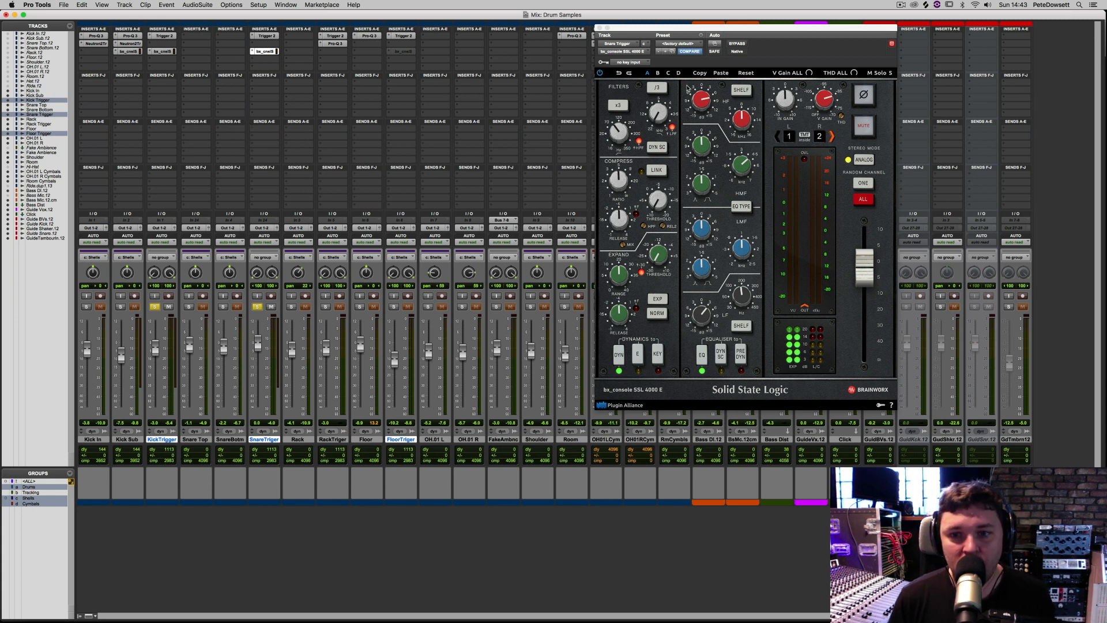
- Solo all the drum shell tracks from Kick In to Floor Trigger, then clear the track selection
click(92, 440)
shift+click(273, 440)
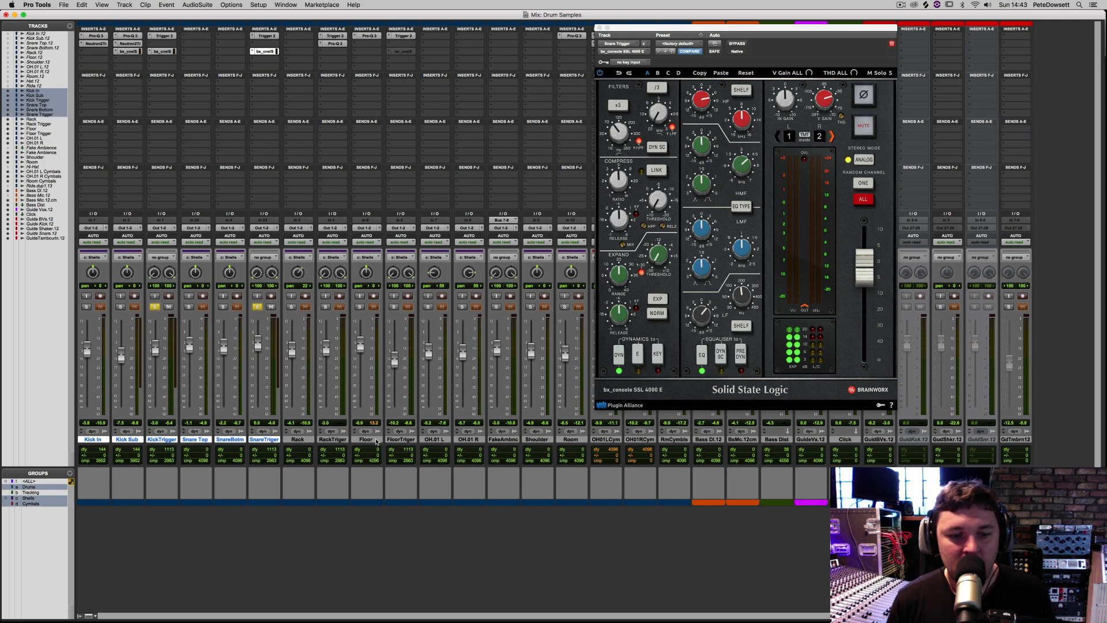
shift+click(397, 441)
alt+shift+click(393, 307)
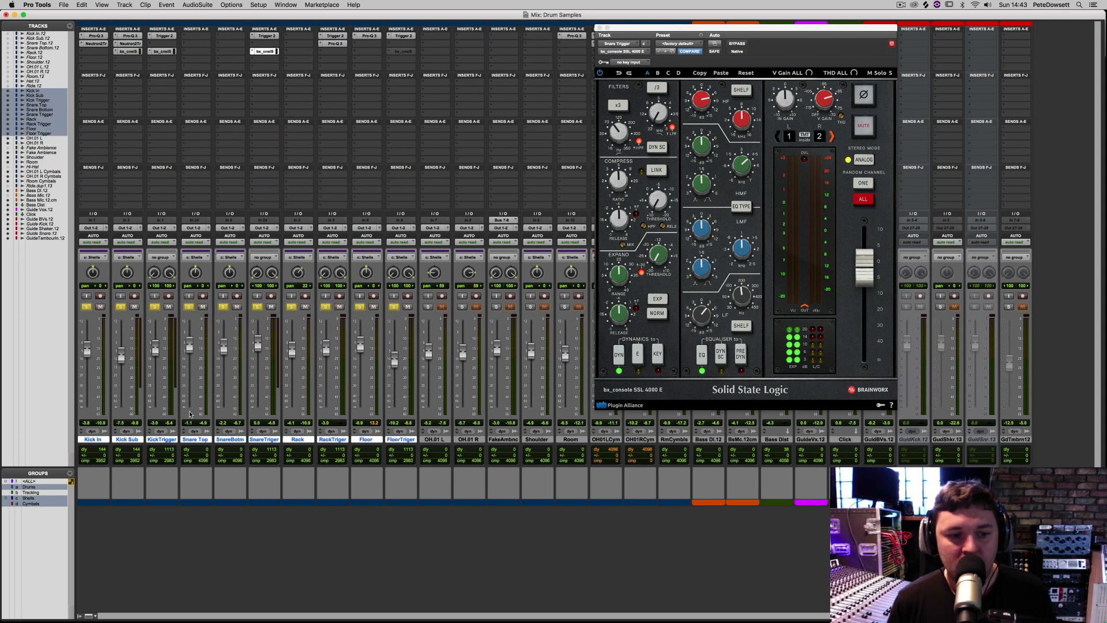
alt+click(167, 441)
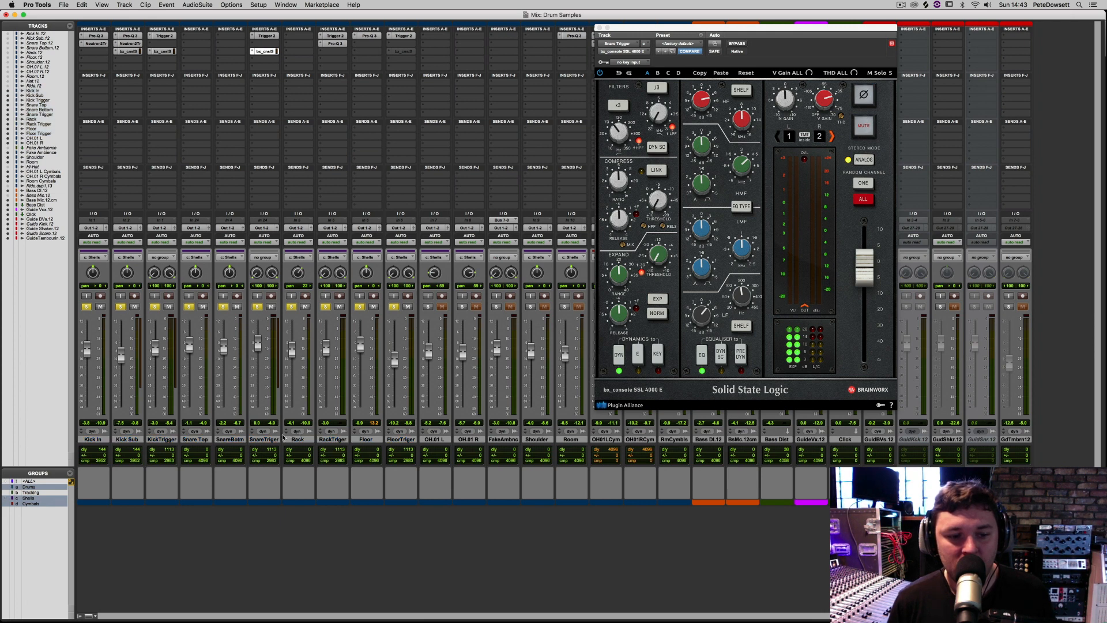
- Select Kick Trigger and Snare Trigger and toggle their mutes during playback to hear the shells with and without samples
click(162, 440)
super+click(264, 439)
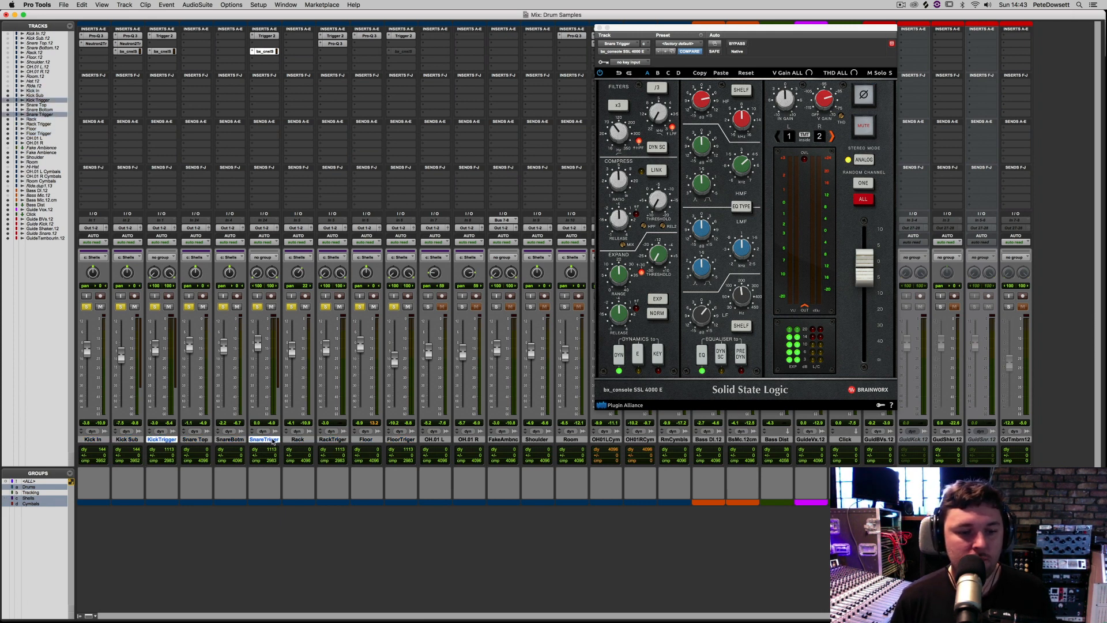
click(167, 309)
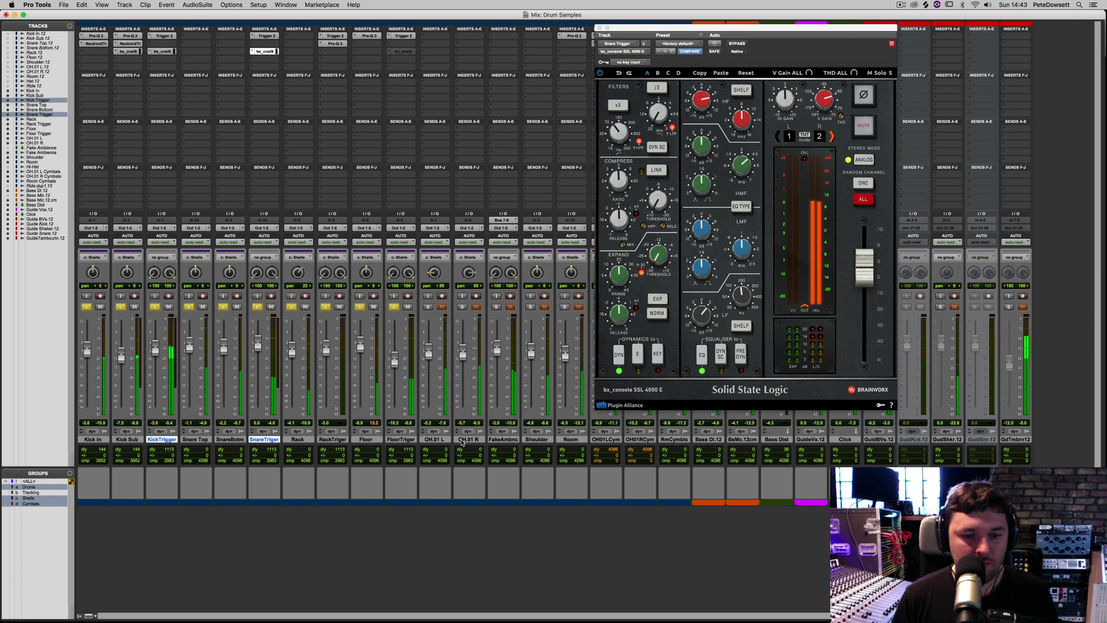
- Solo the overhead, ambience, room and cymbal tracks from OH.01 L to Room Cymbals alongside the shells
click(435, 440)
shift+click(675, 439)
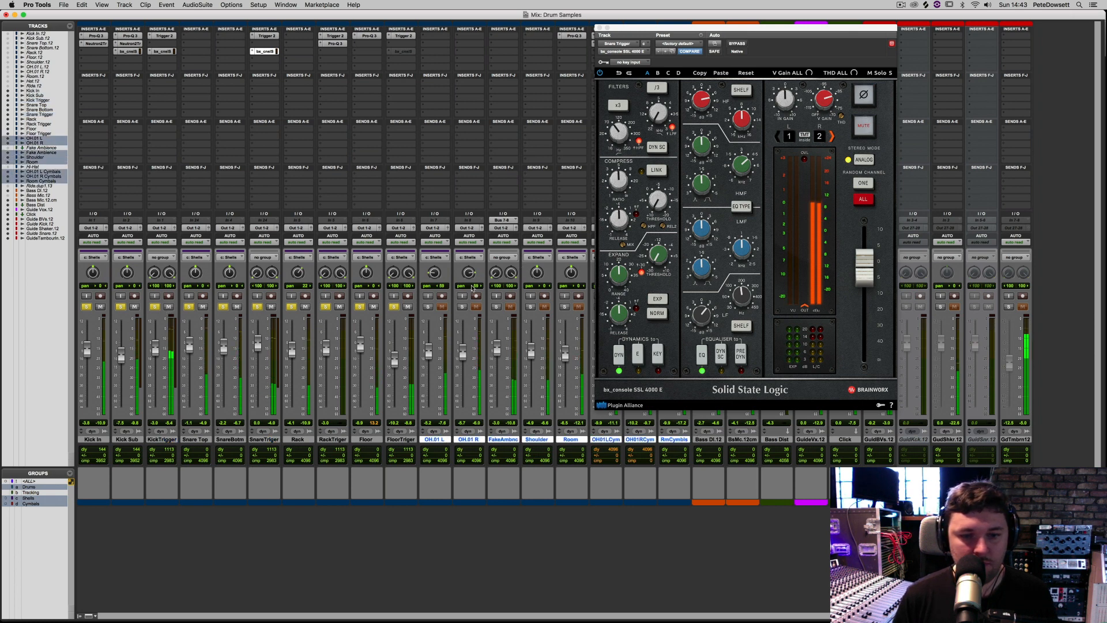
- Reselect Kick Trigger and Snare Trigger, toggle their mutes to compare the full kit, and adjust the high-frequency EQ gain on Snare Trigger's bx_console
click(168, 441)
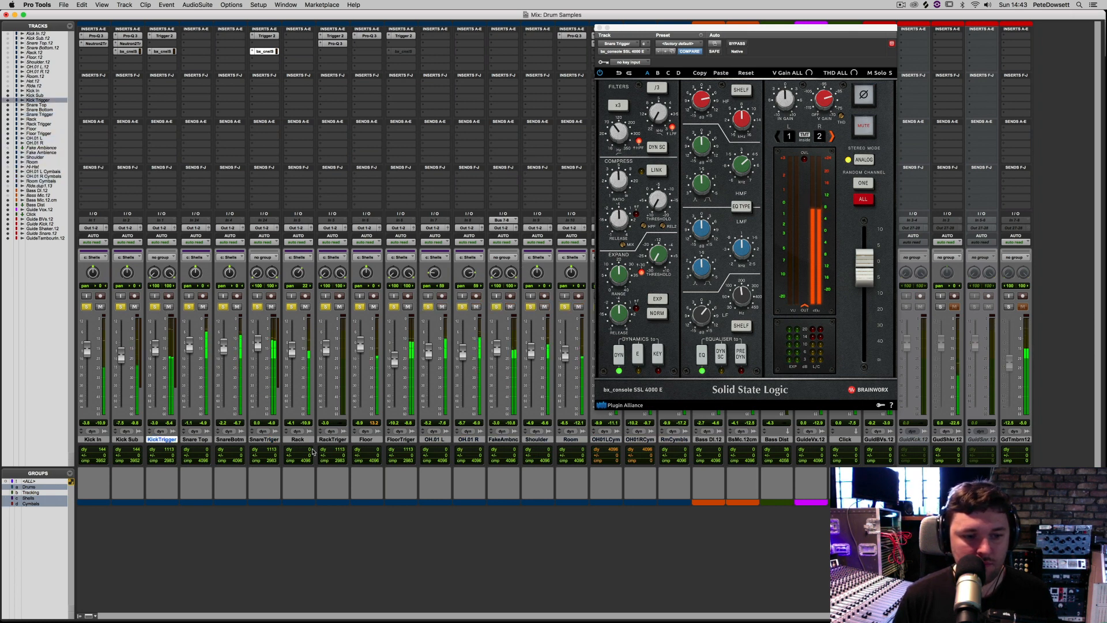
click(267, 441)
super+click(165, 440)
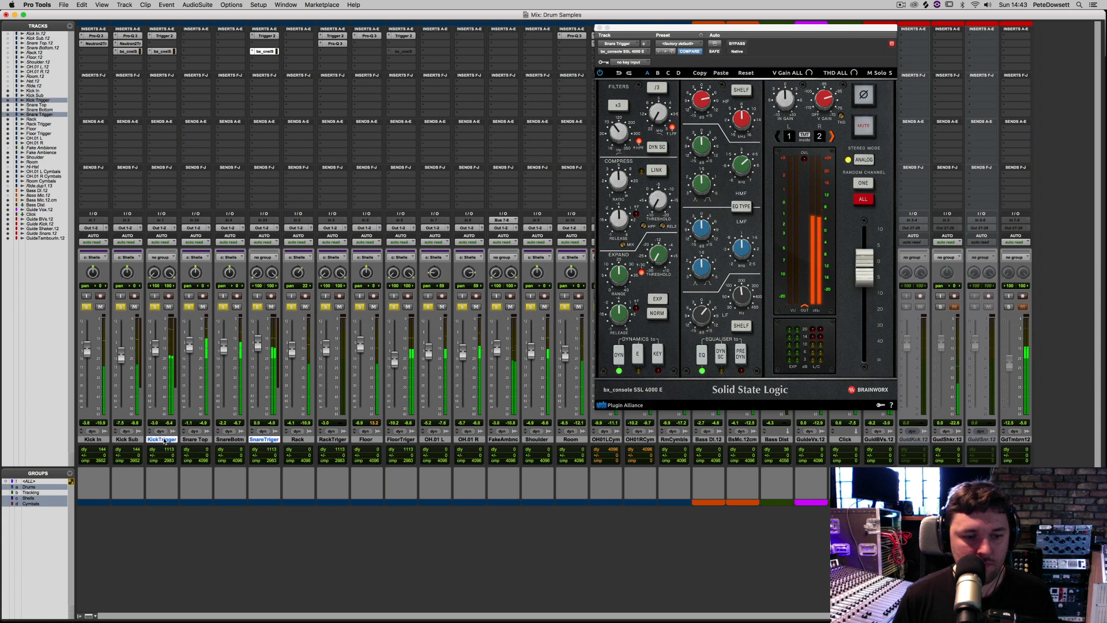
click(169, 306)
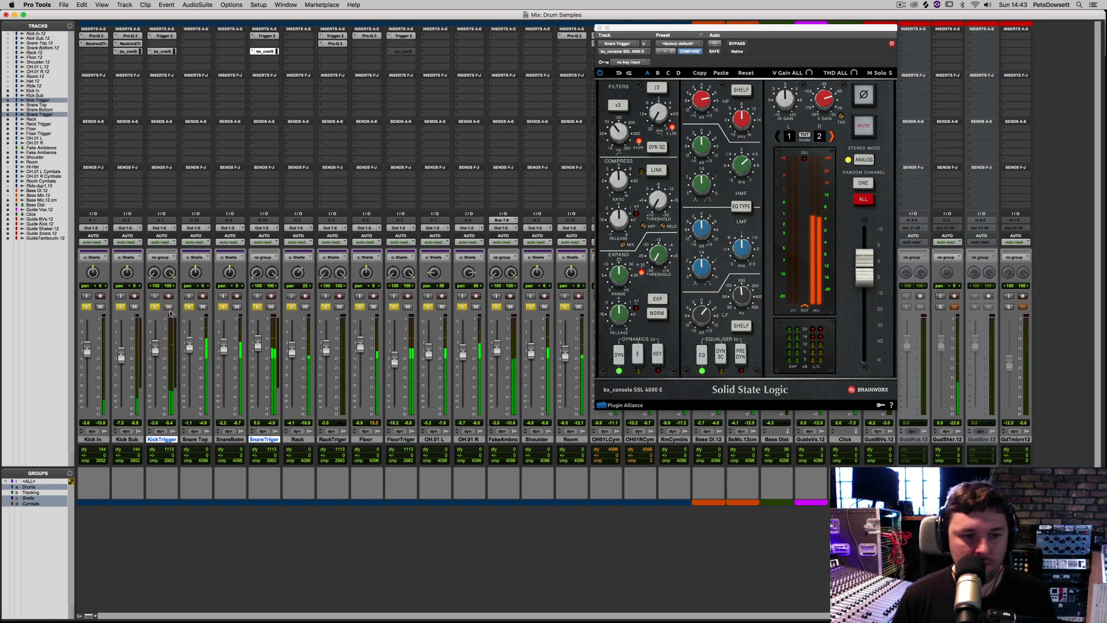
drag(703, 102, 701, 94)
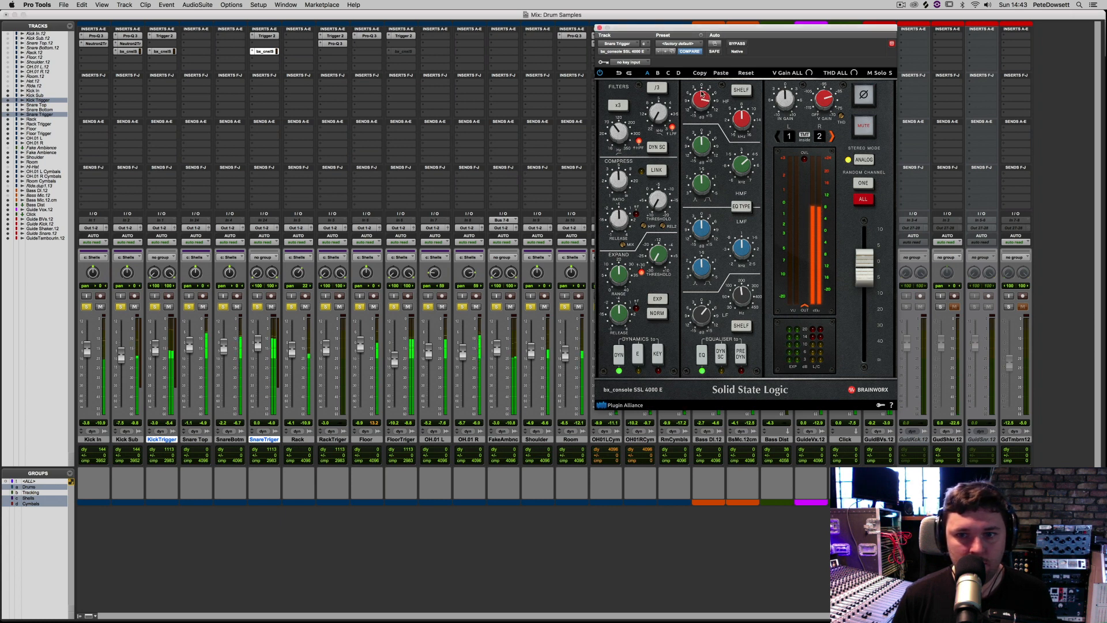
click(169, 306)
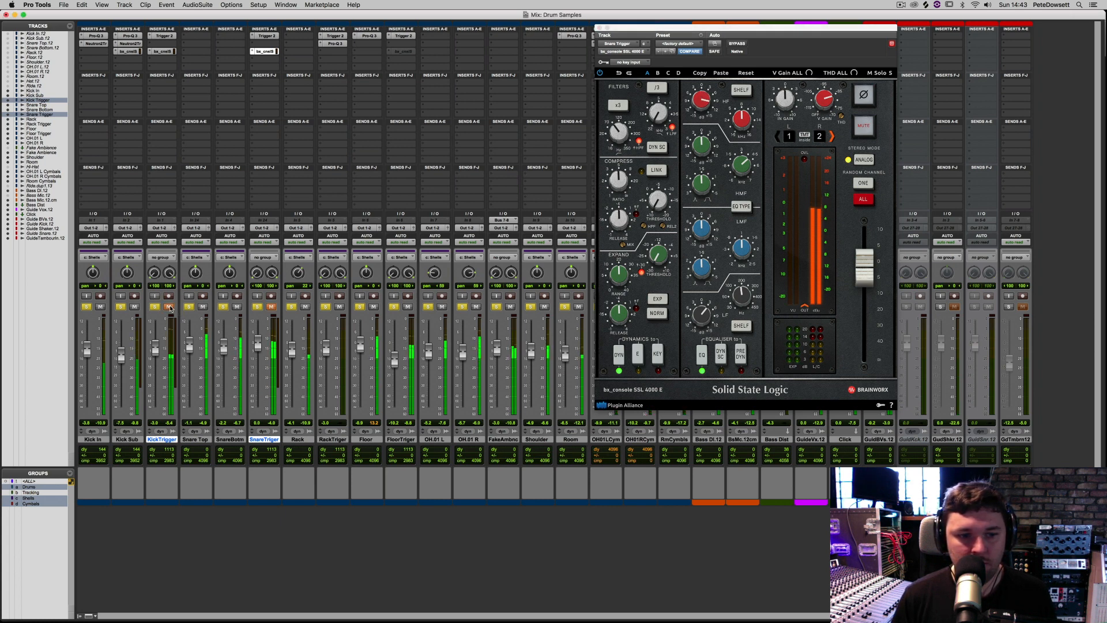